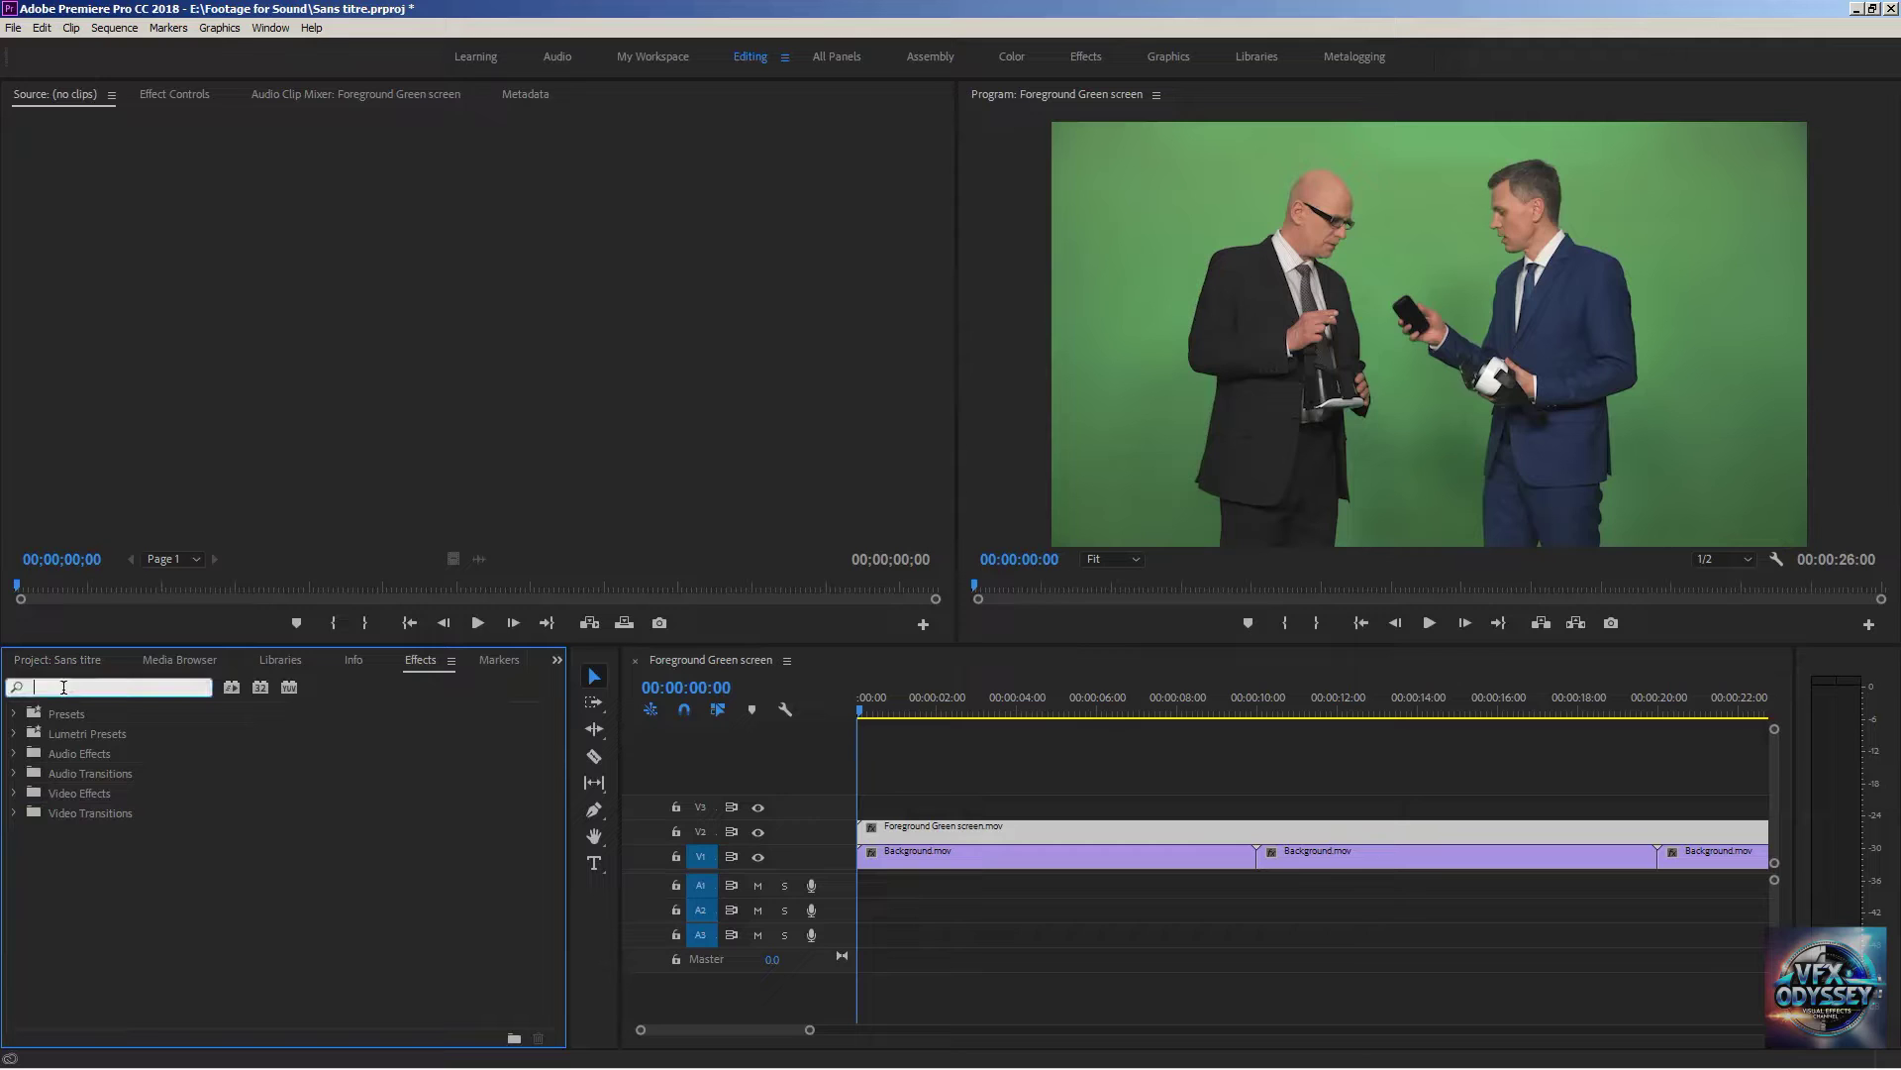
- Apply the Ultra Key effect to the Foreground Green screen.mov clip on V2 and display the clip's effect settings
text(ultra)
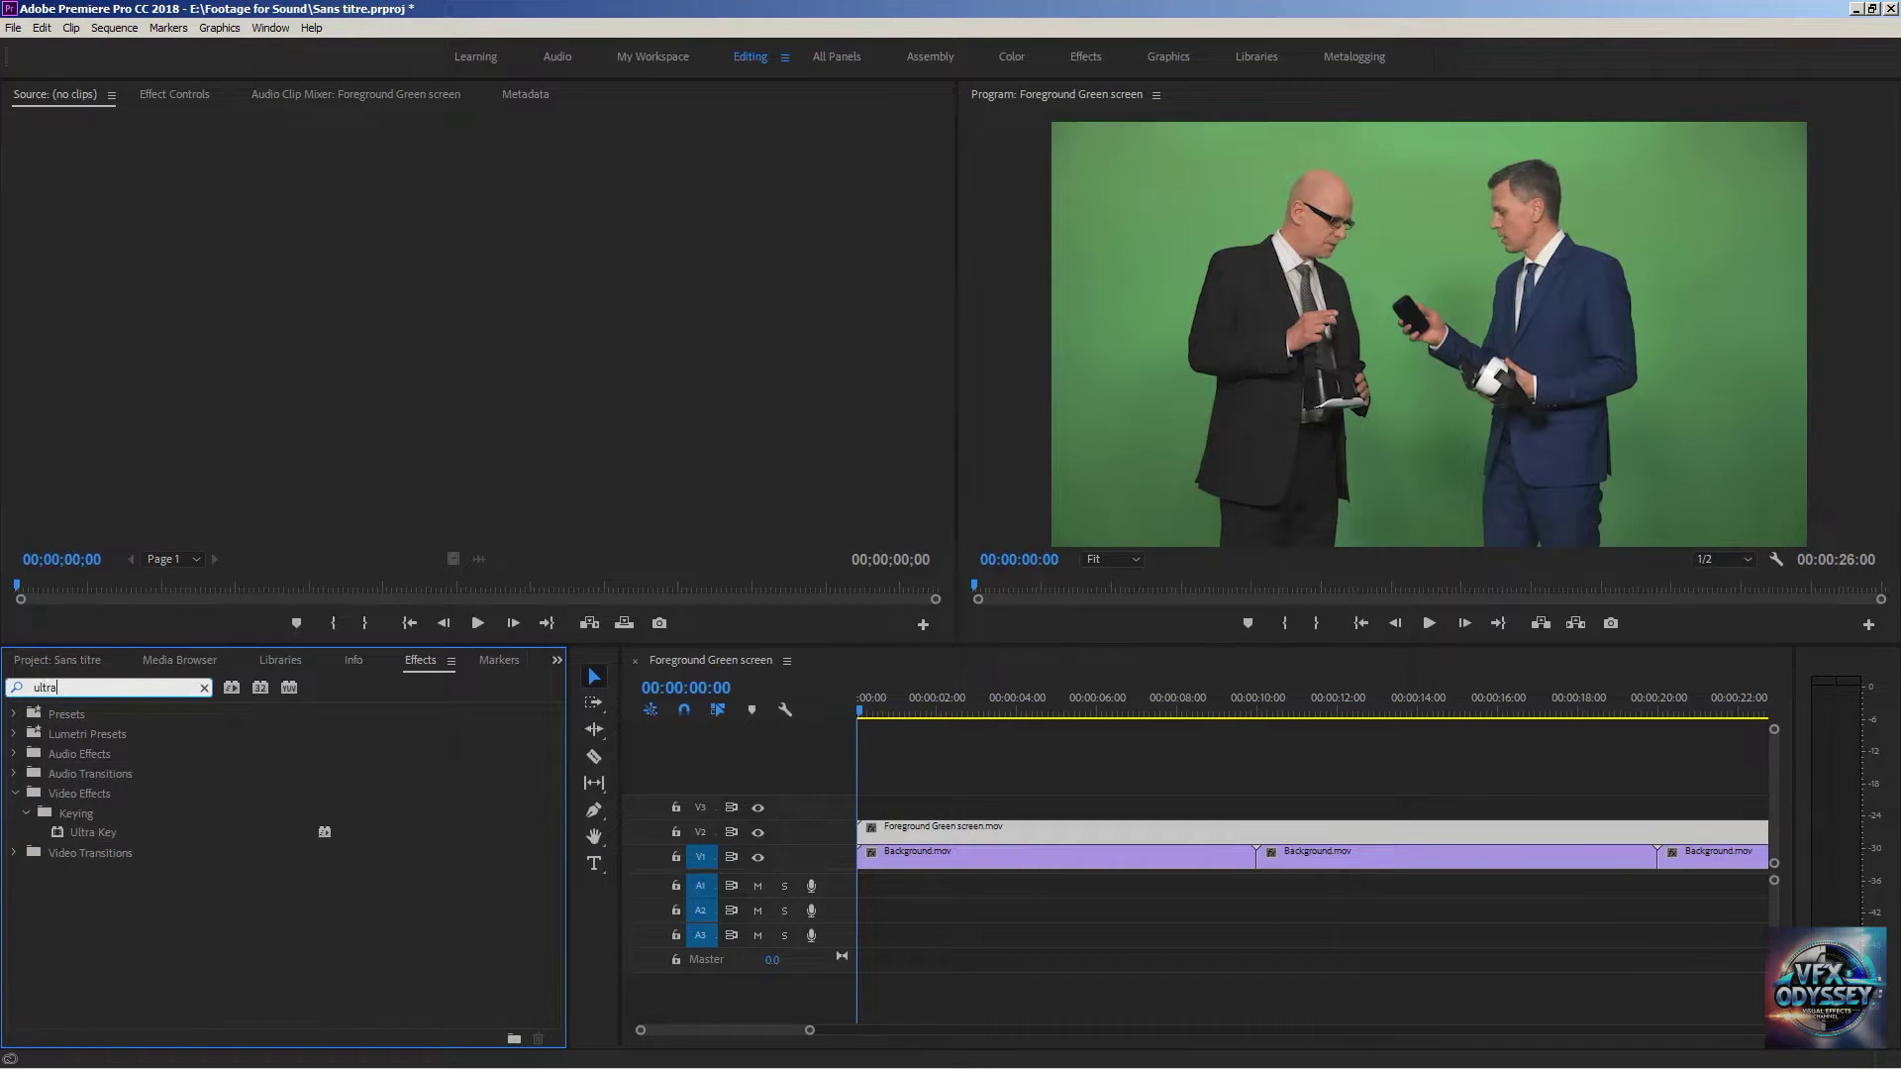
drag(93, 832, 1002, 835)
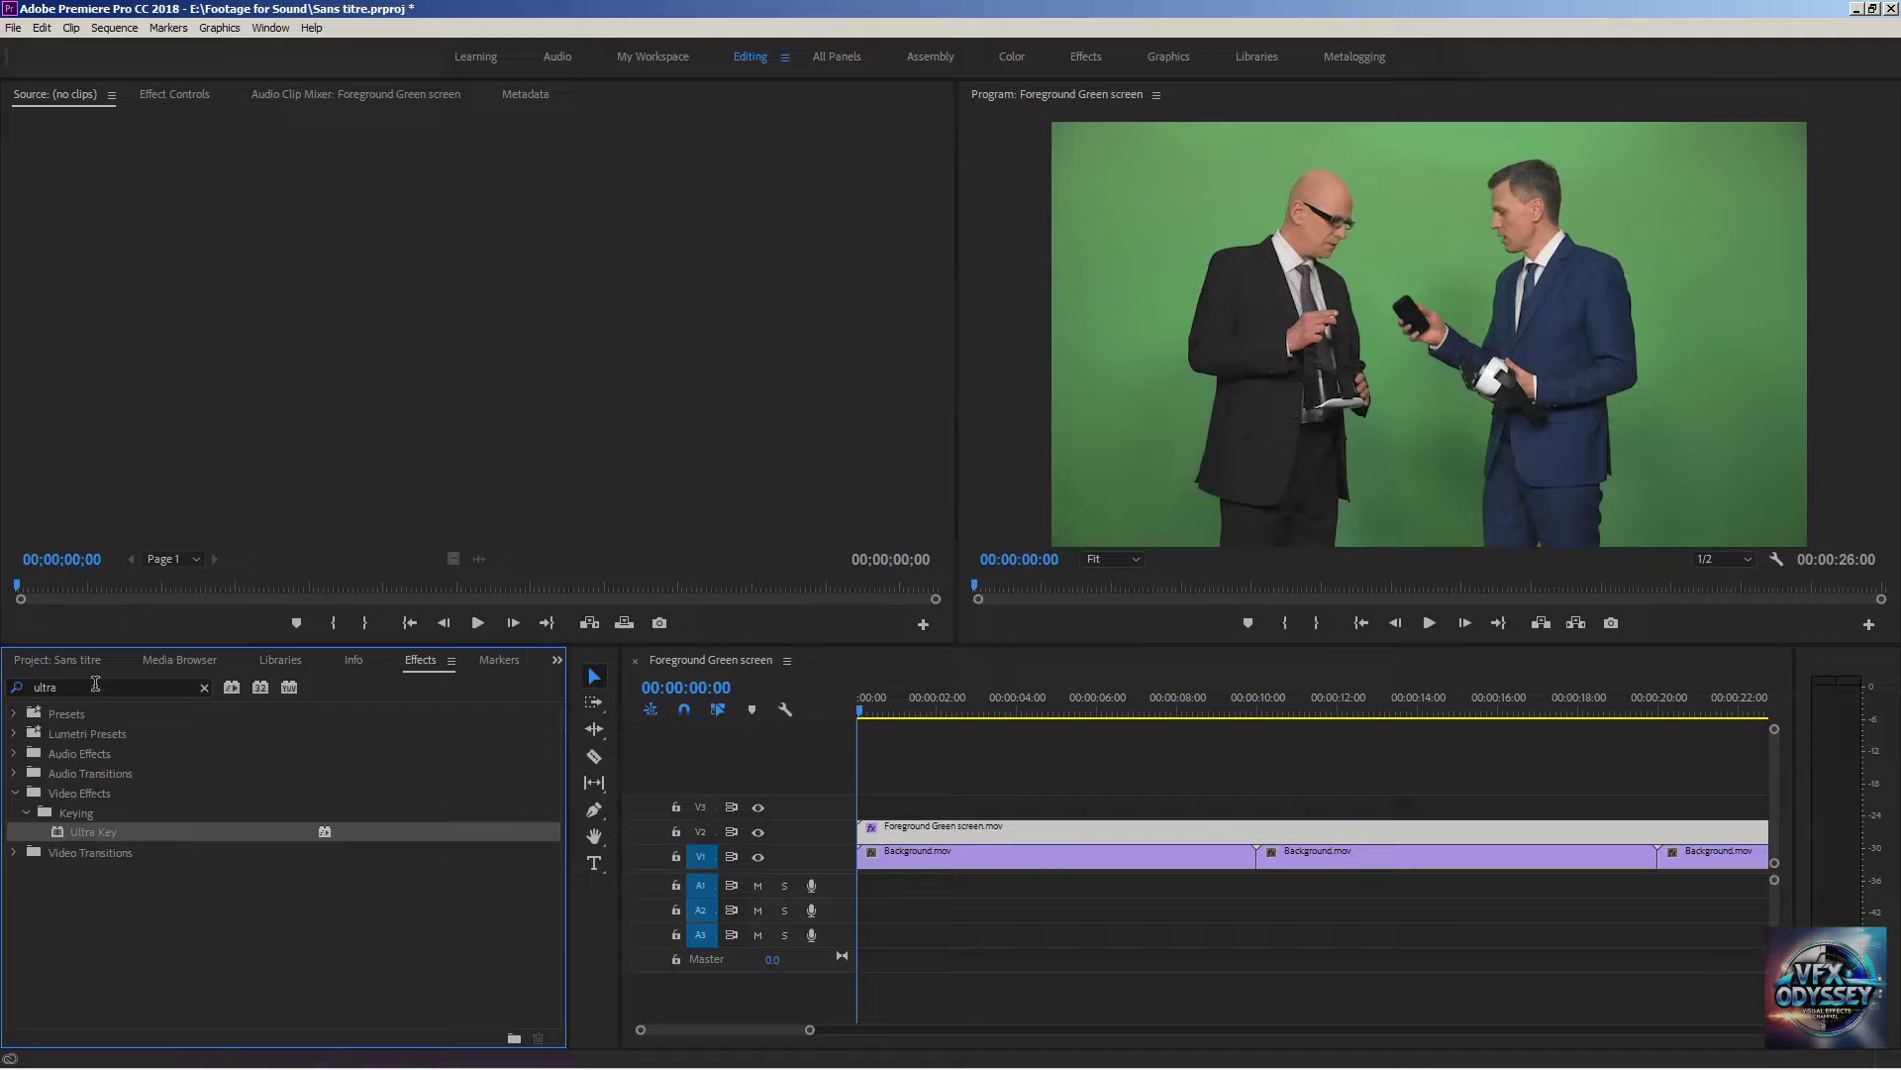
click(65, 659)
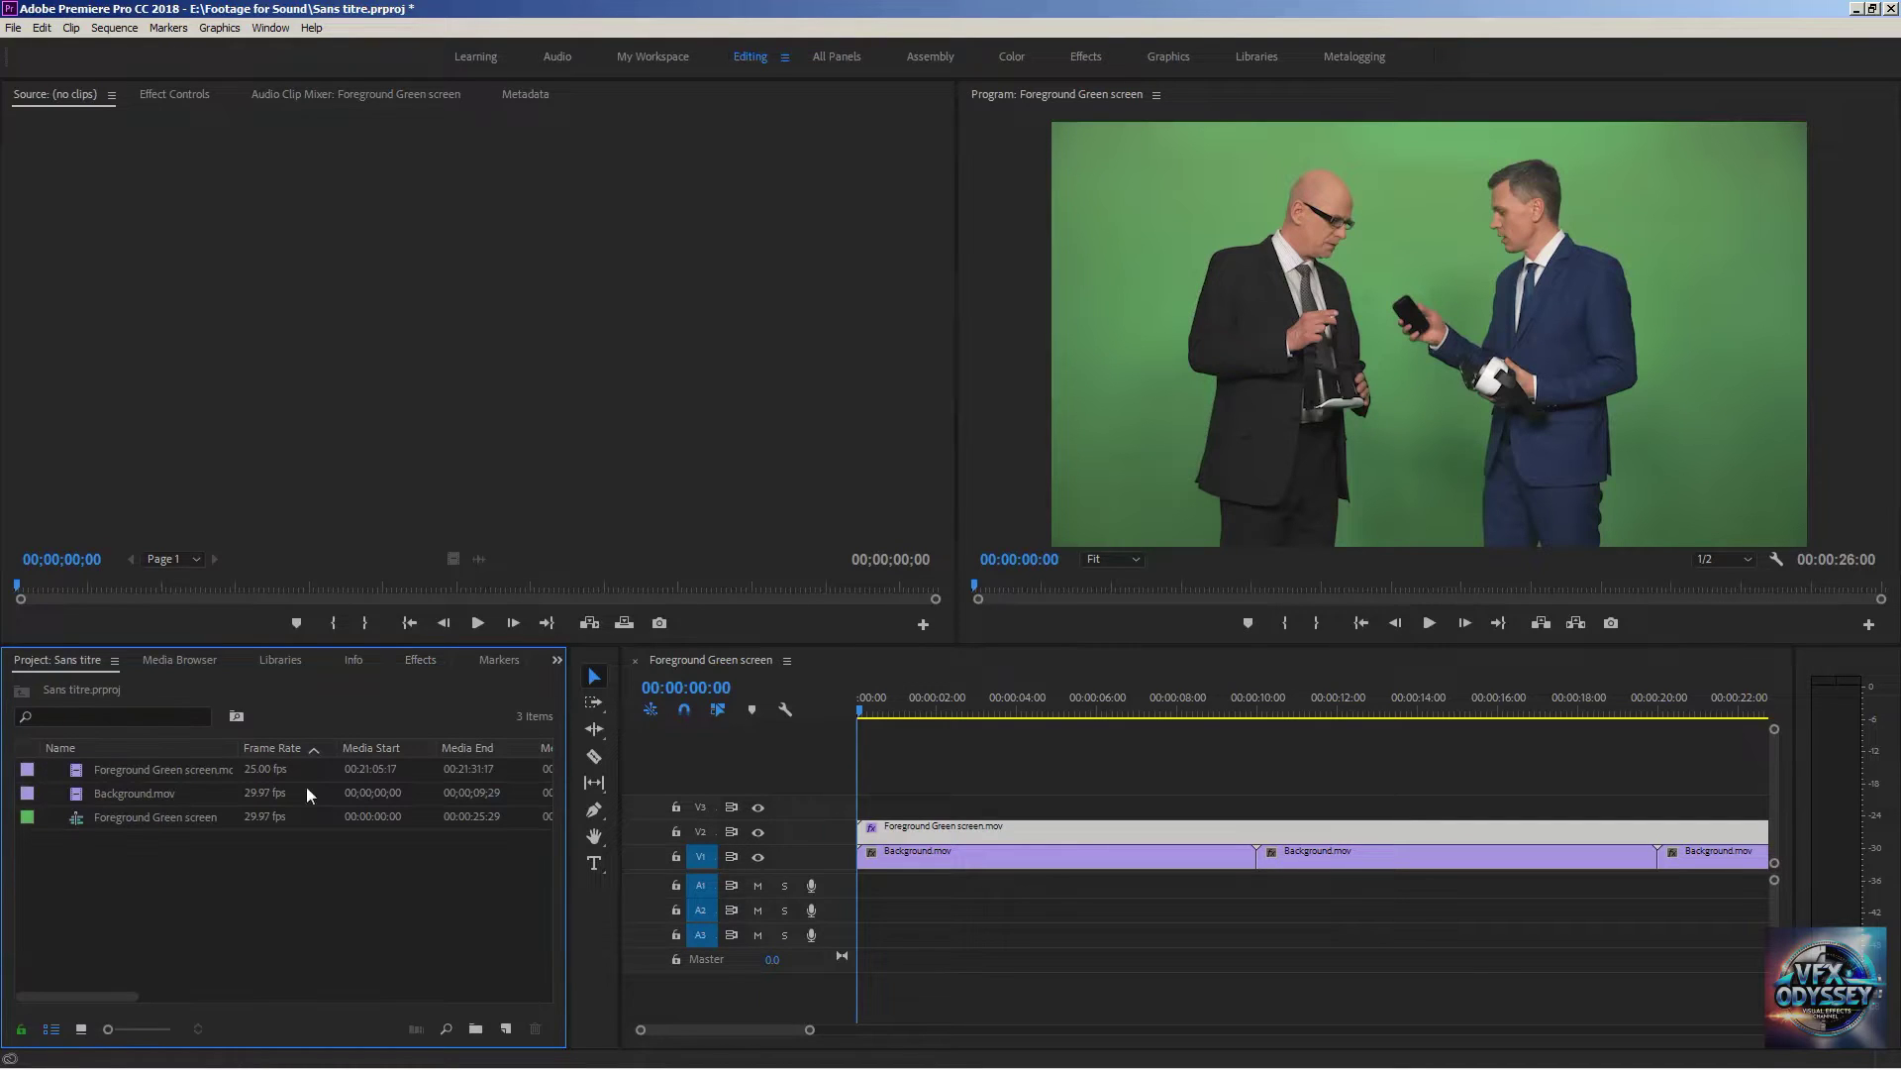
click(175, 93)
click(14, 239)
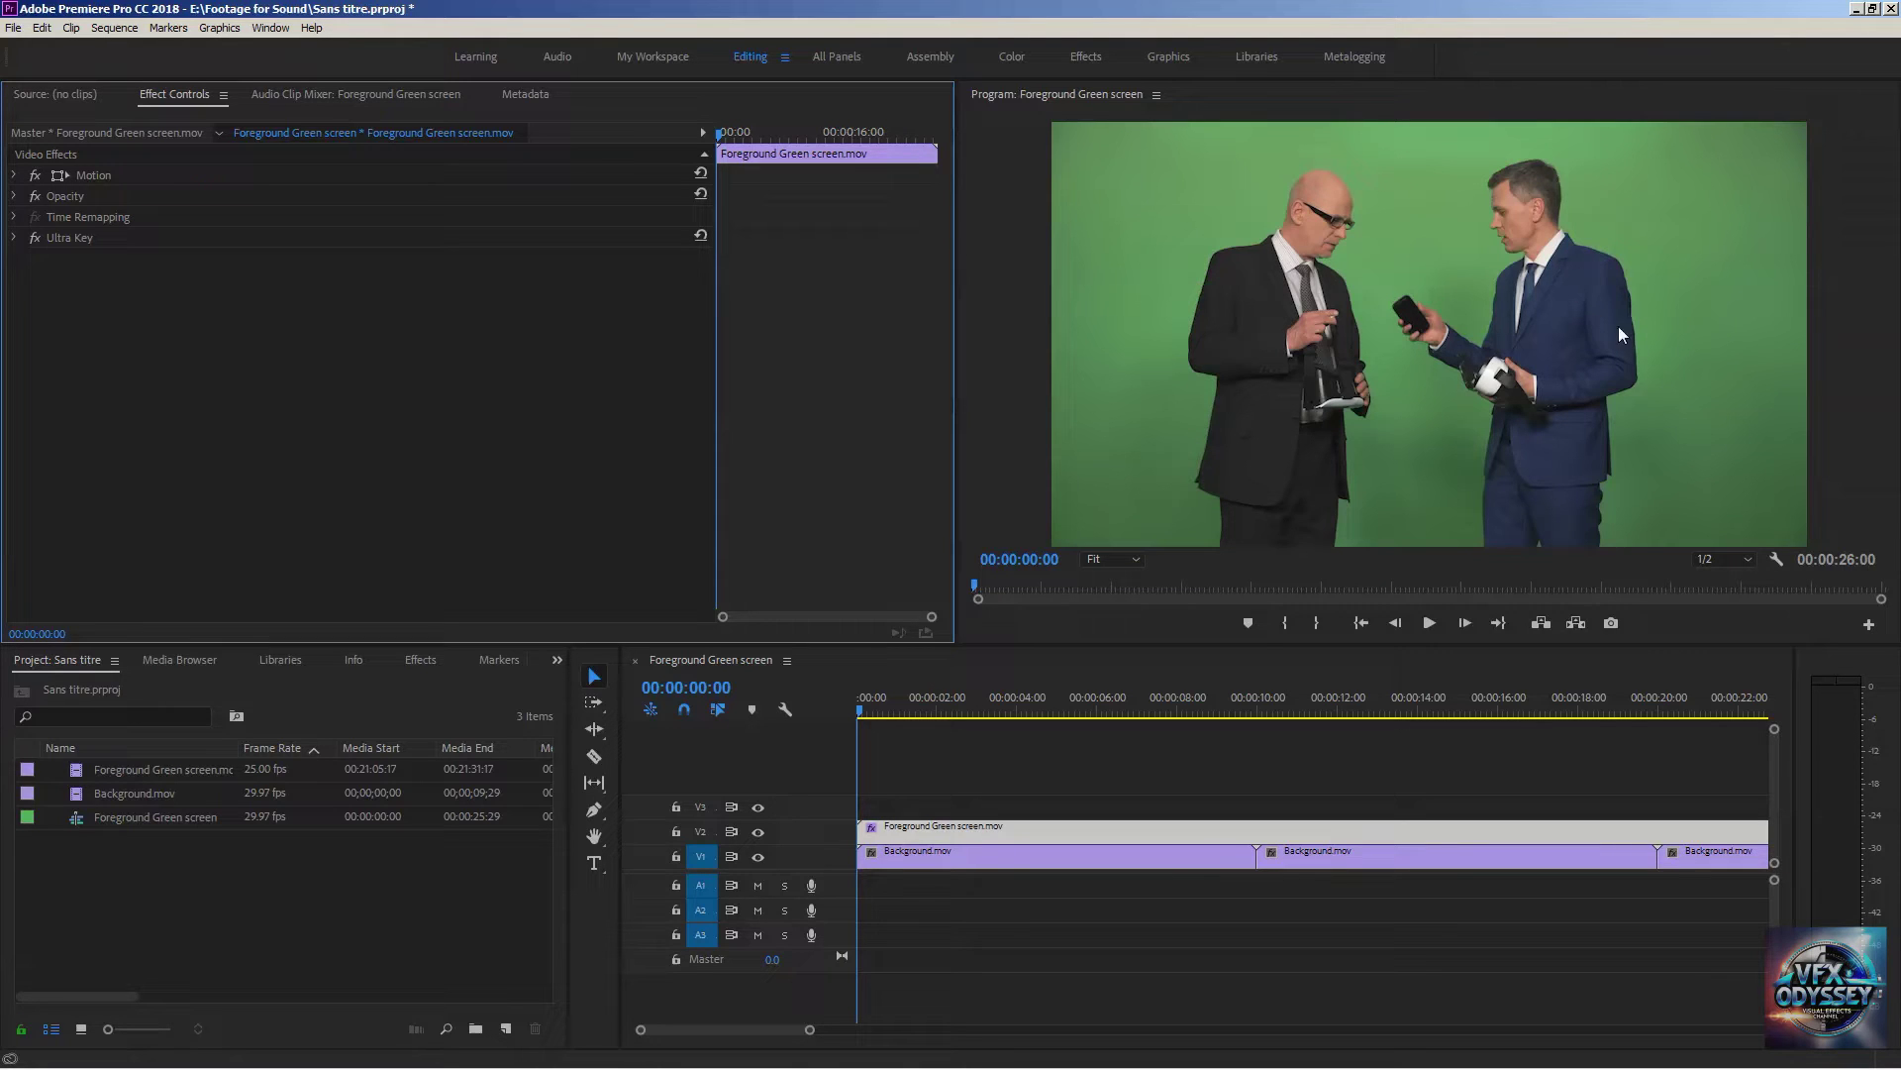
- Draw a freeform opacity mask outline around both men on the foreground clip, cutting off the outer green areas and extending below the frame
click(1114, 560)
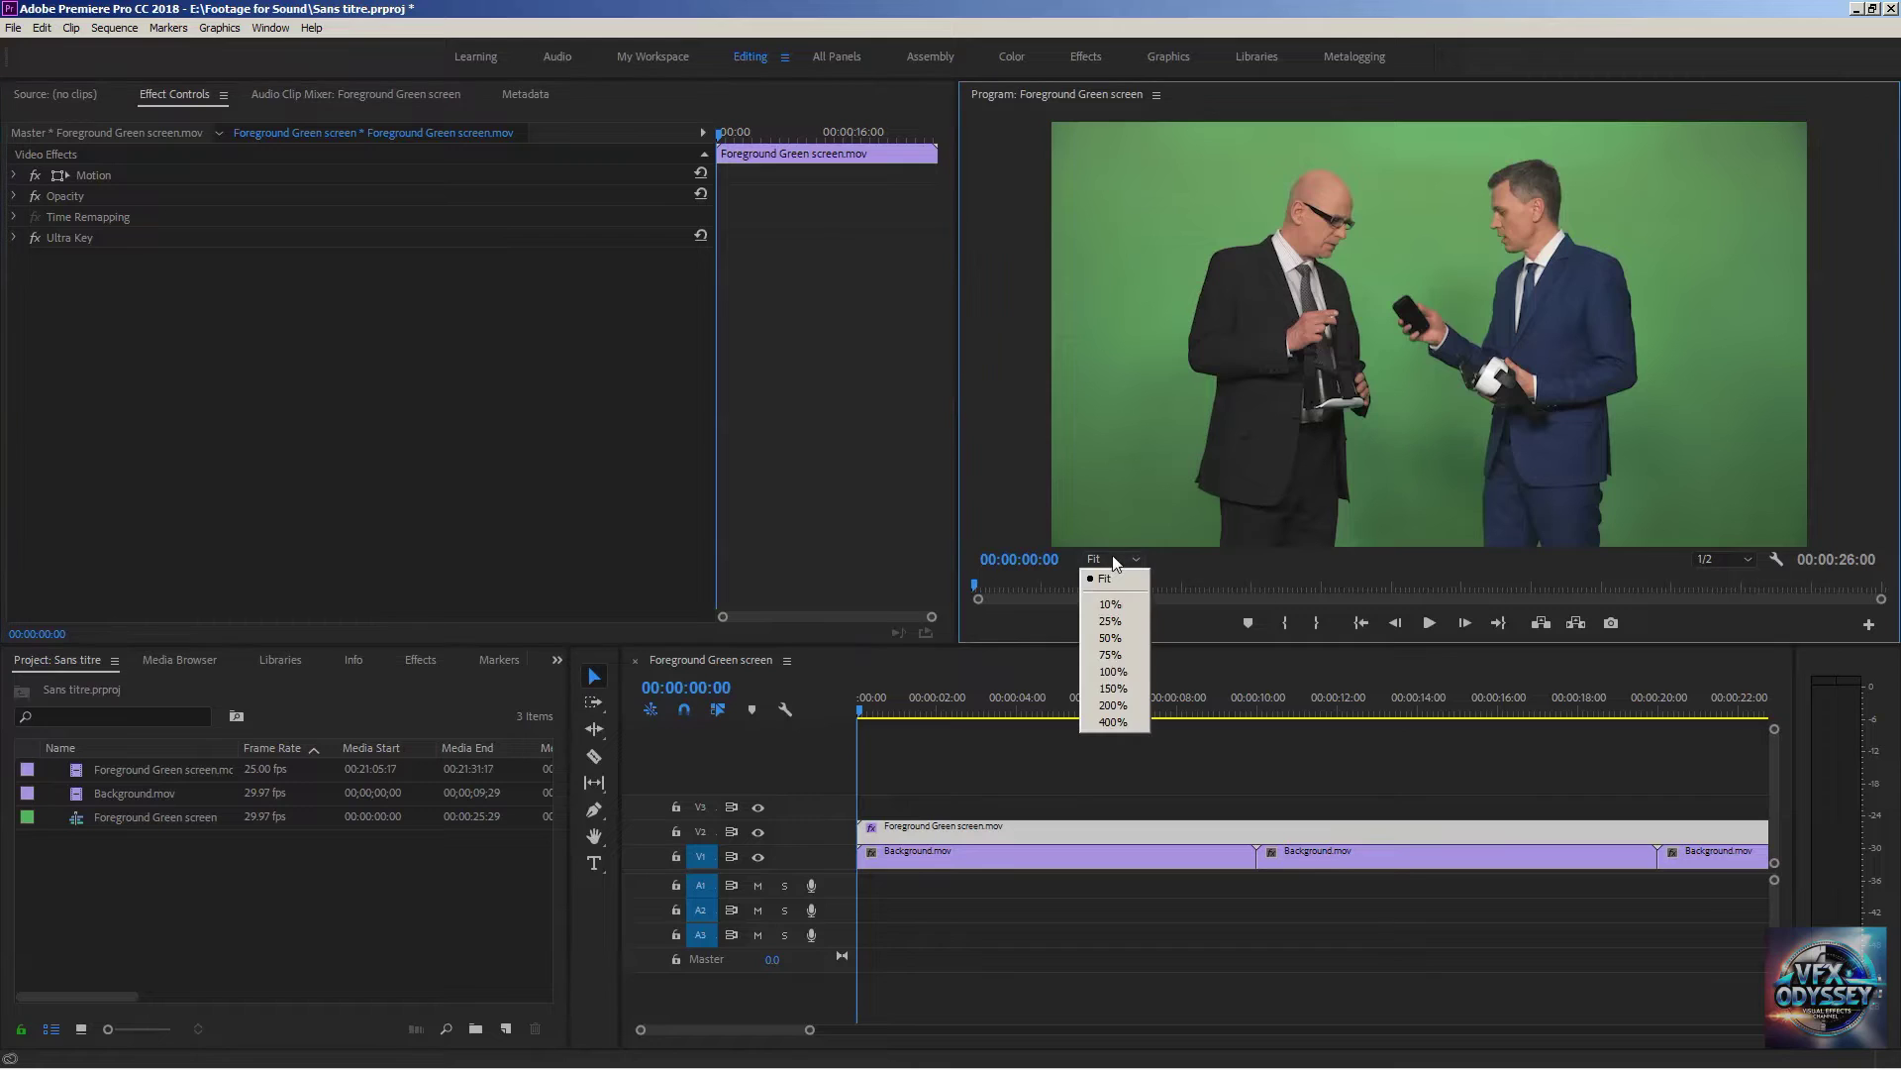
click(1127, 624)
click(20, 379)
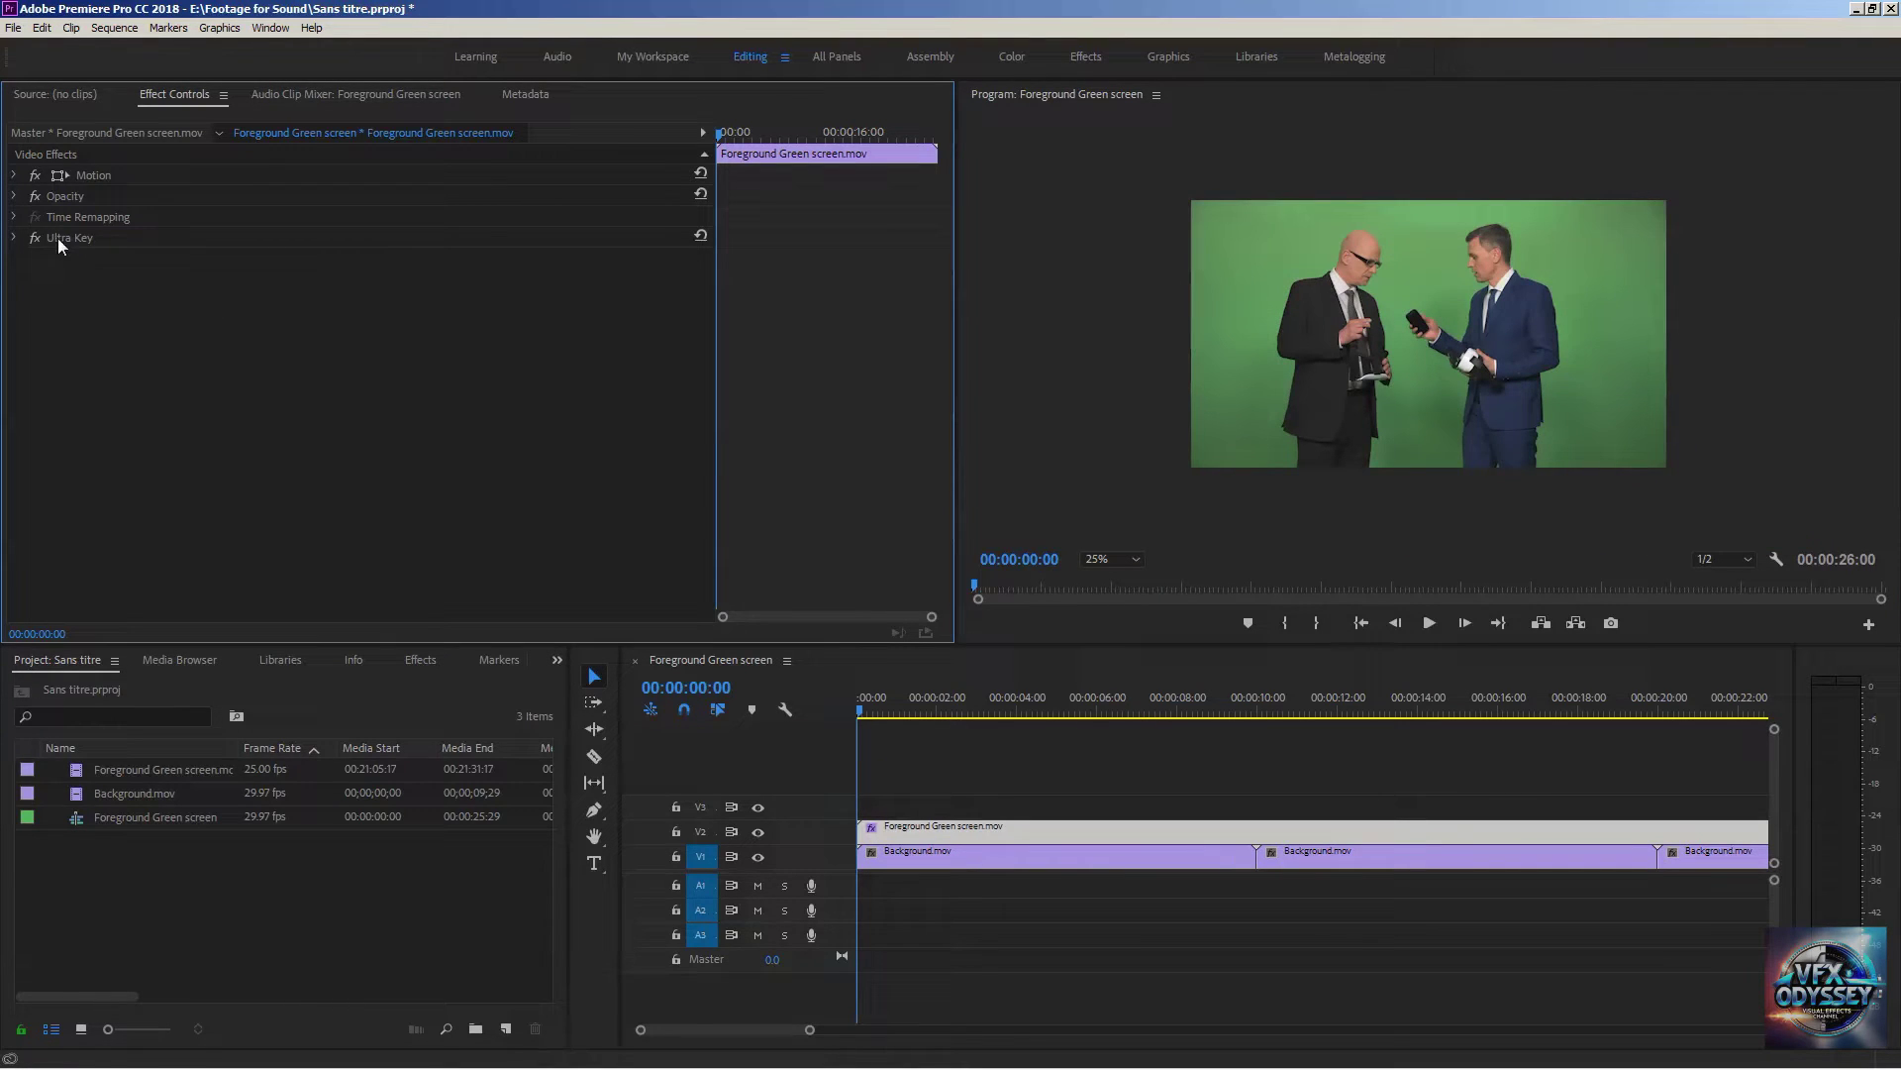
click(14, 197)
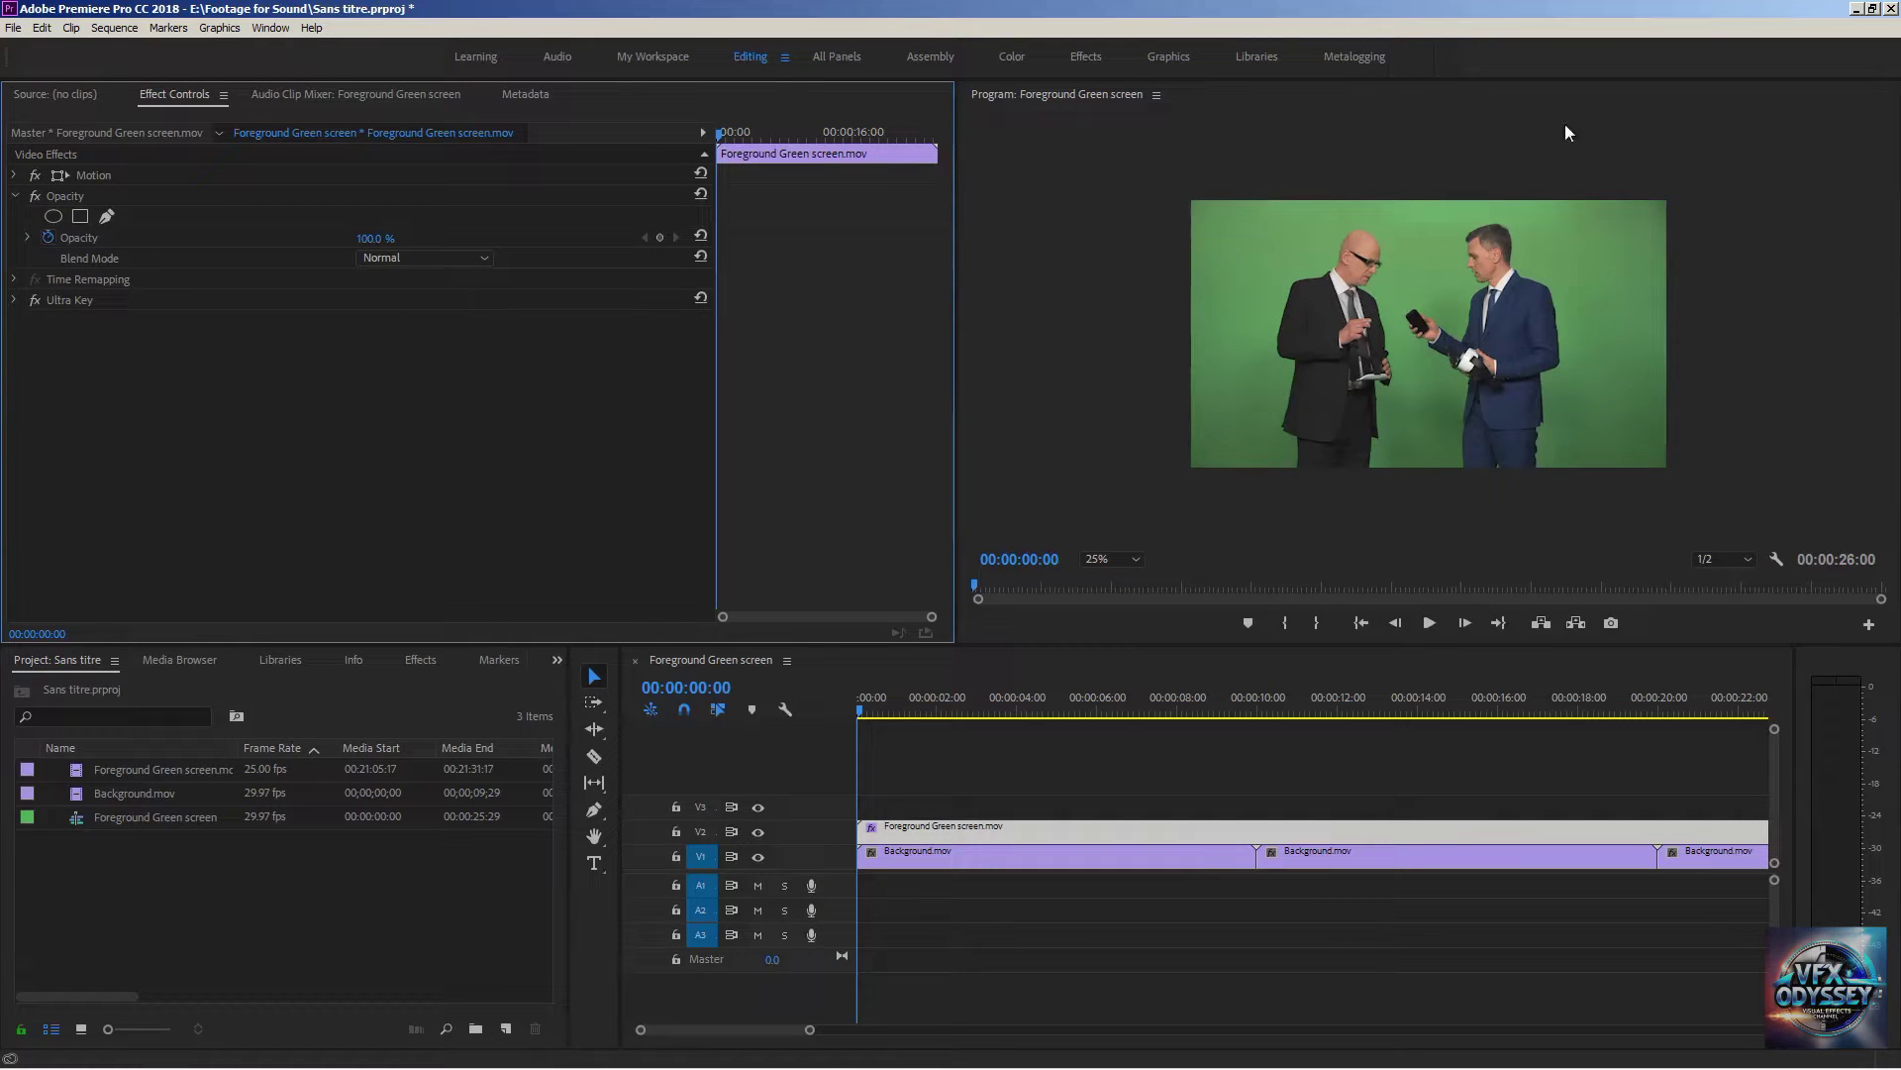
click(108, 215)
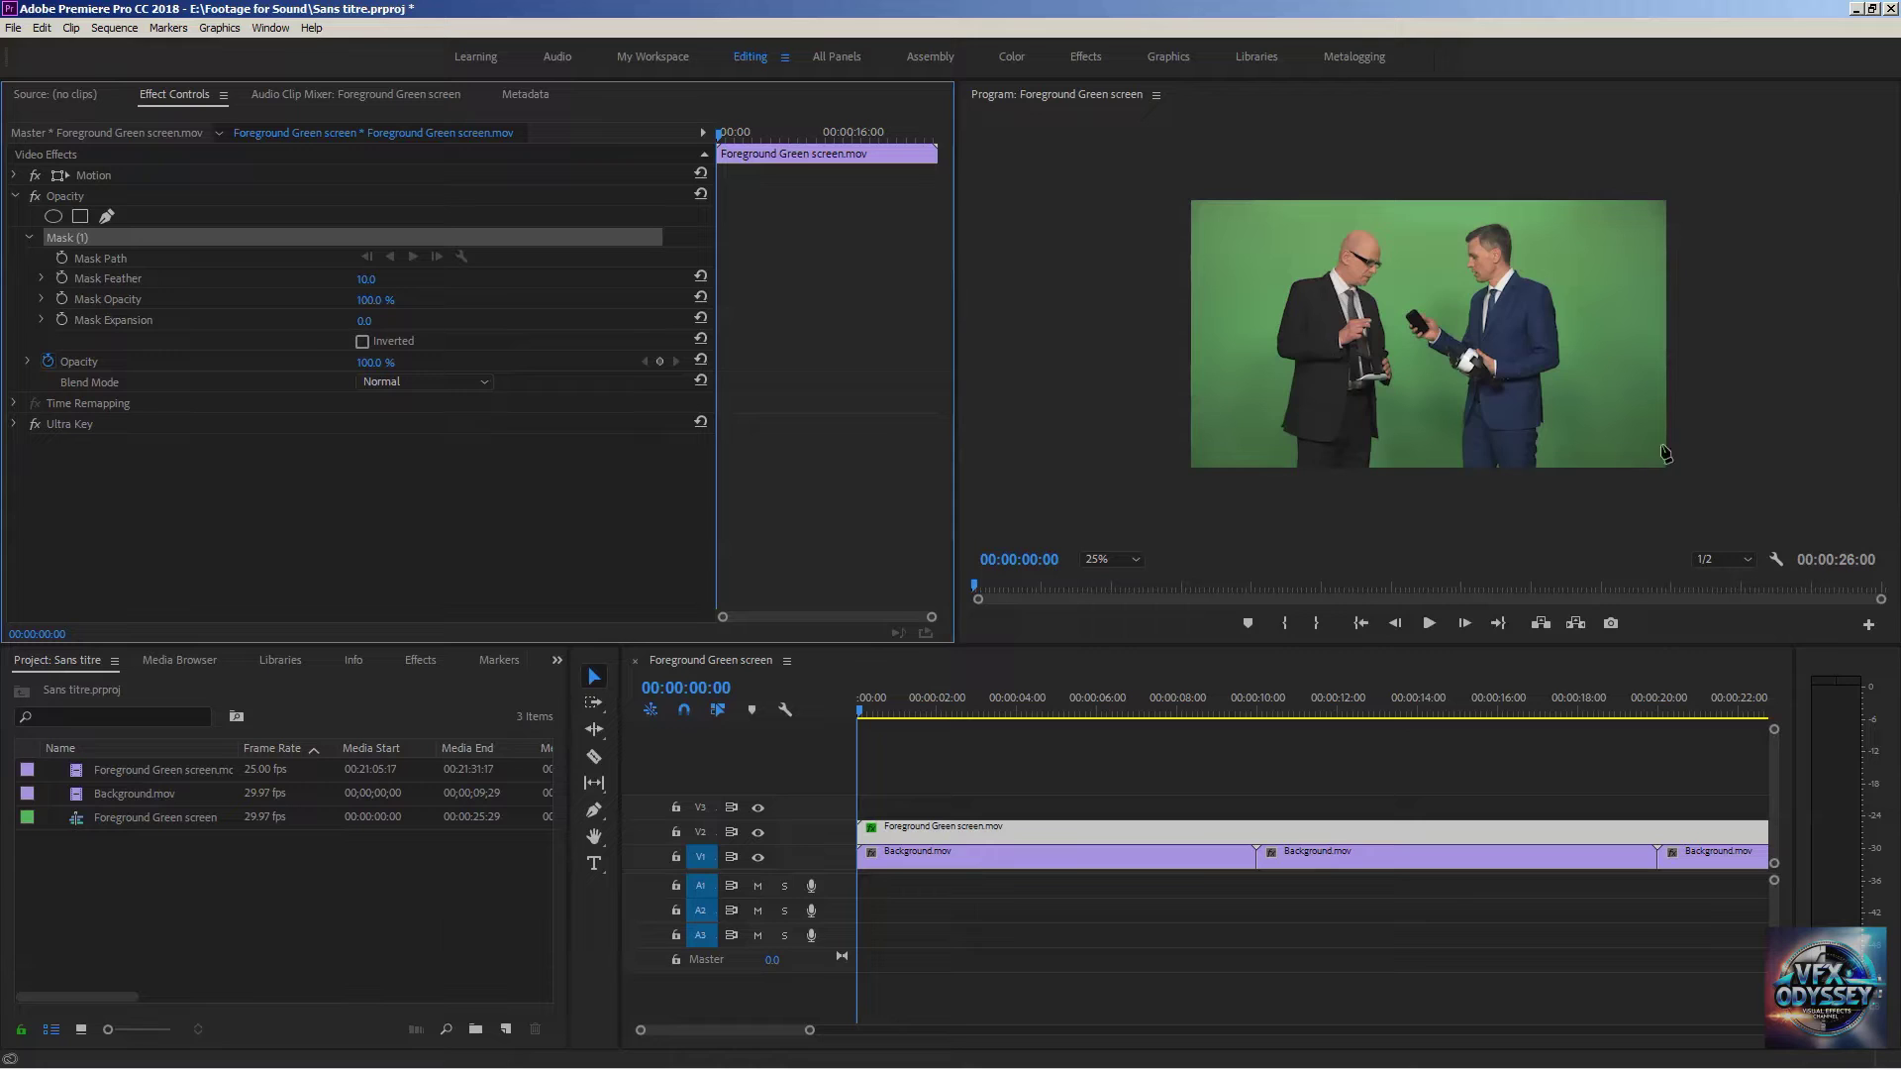
click(1572, 489)
click(1622, 420)
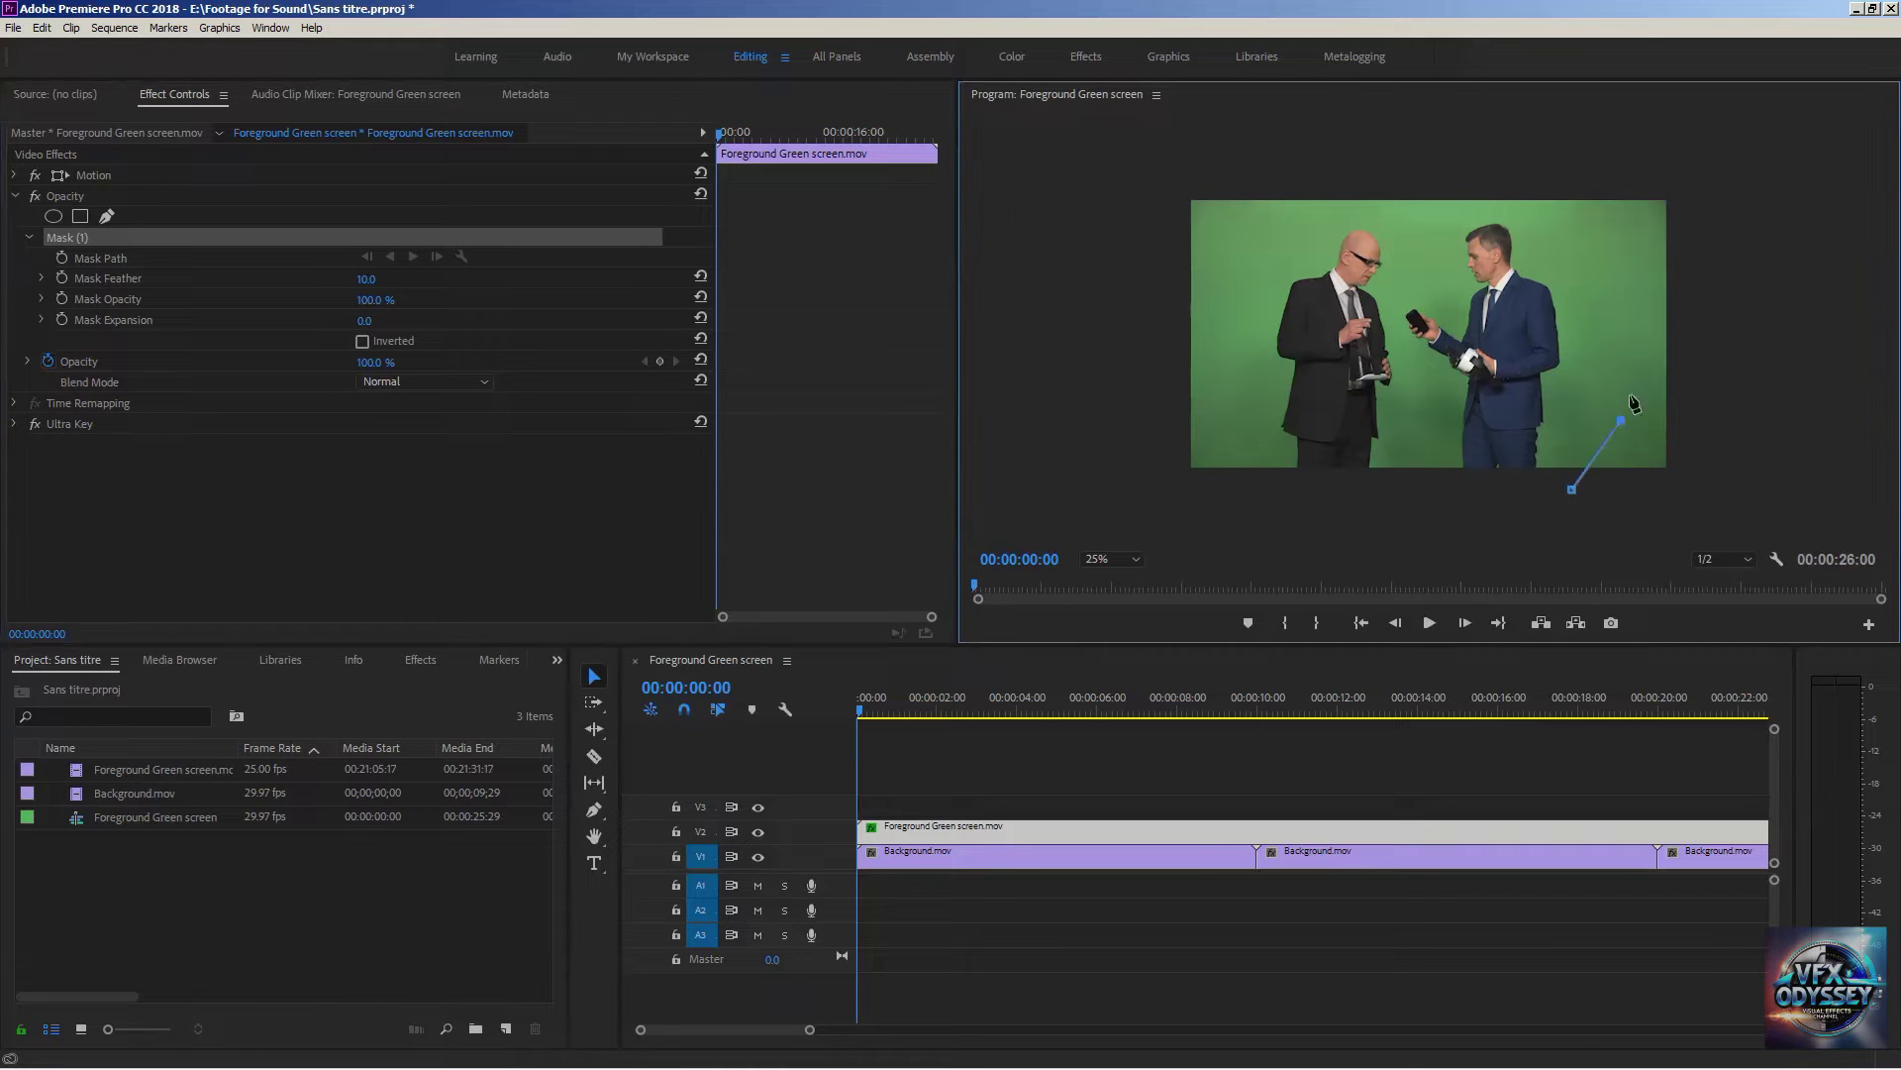
click(1632, 301)
click(1609, 215)
click(1247, 215)
click(1231, 303)
click(1226, 417)
click(1253, 488)
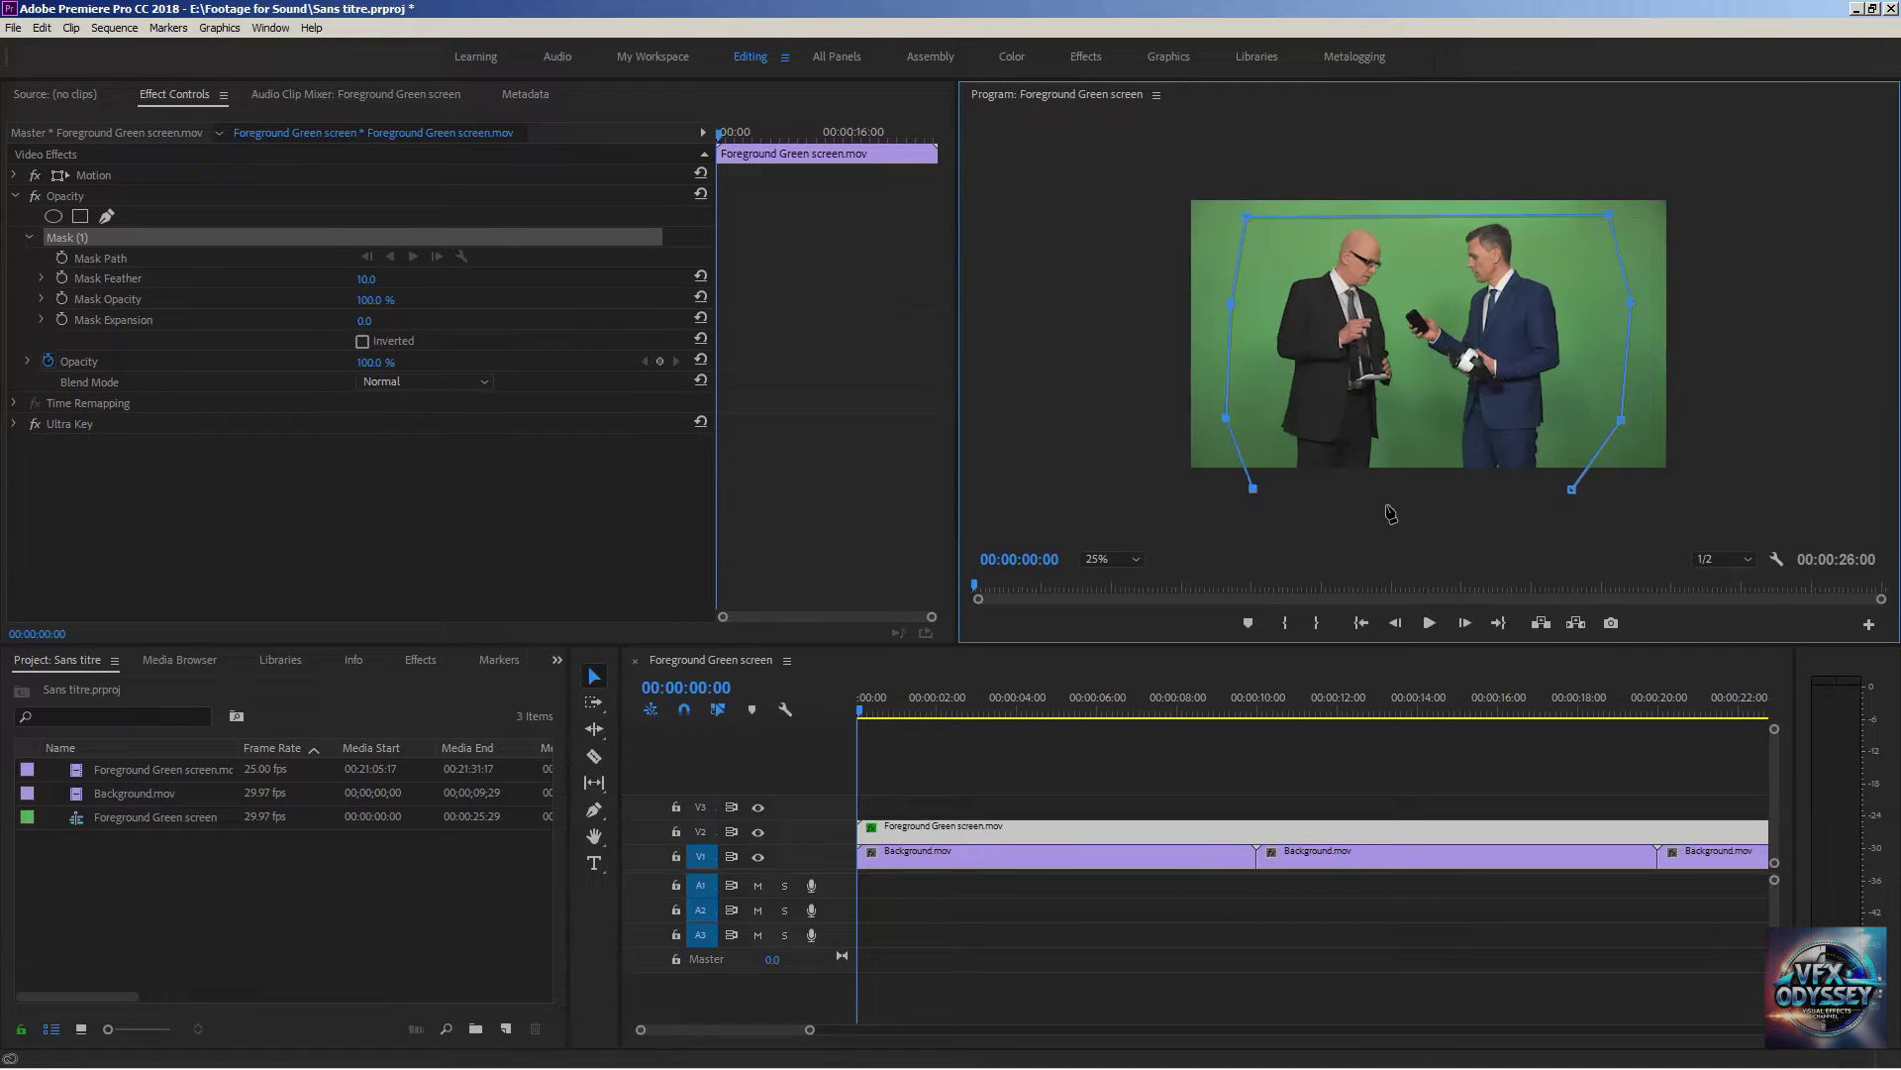
click(1537, 492)
- Close the opacity mask path at its starting point below the frame and fit the preview again
click(1122, 561)
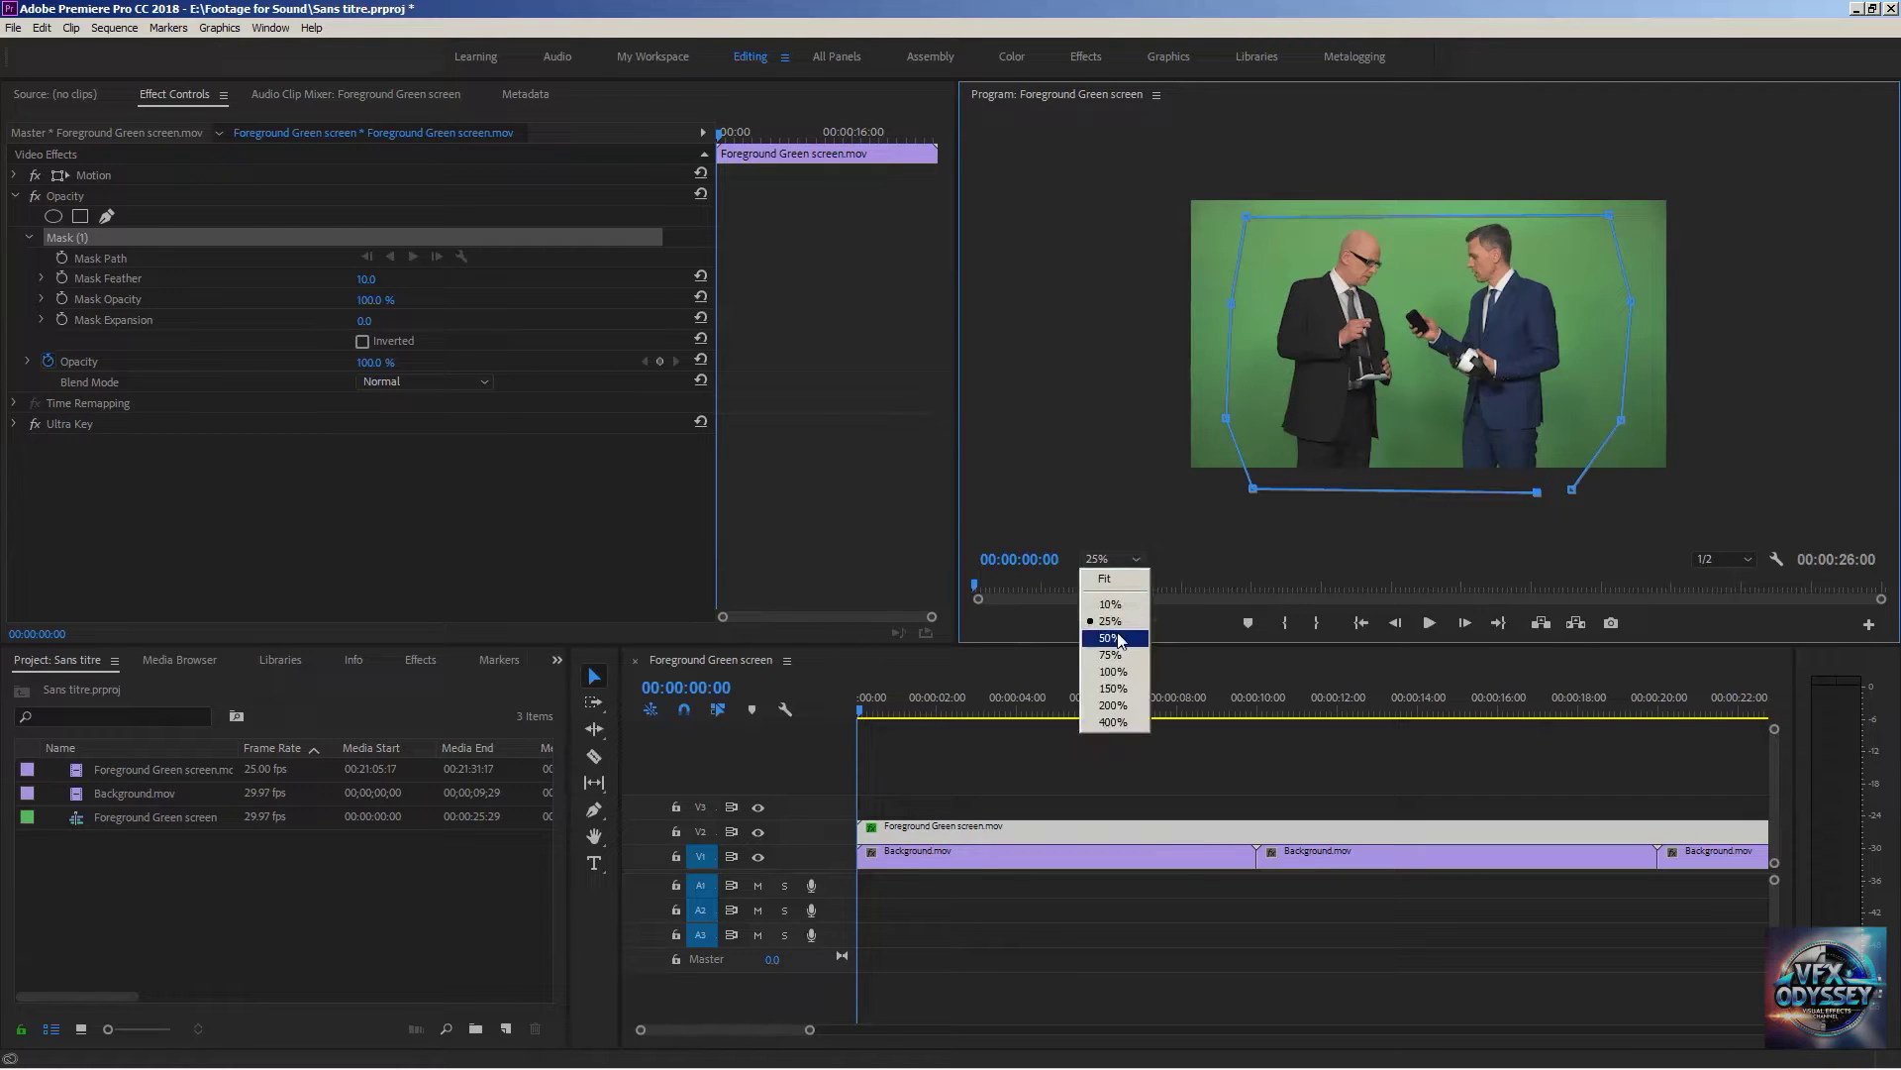
click(1117, 638)
click(1113, 560)
click(1104, 580)
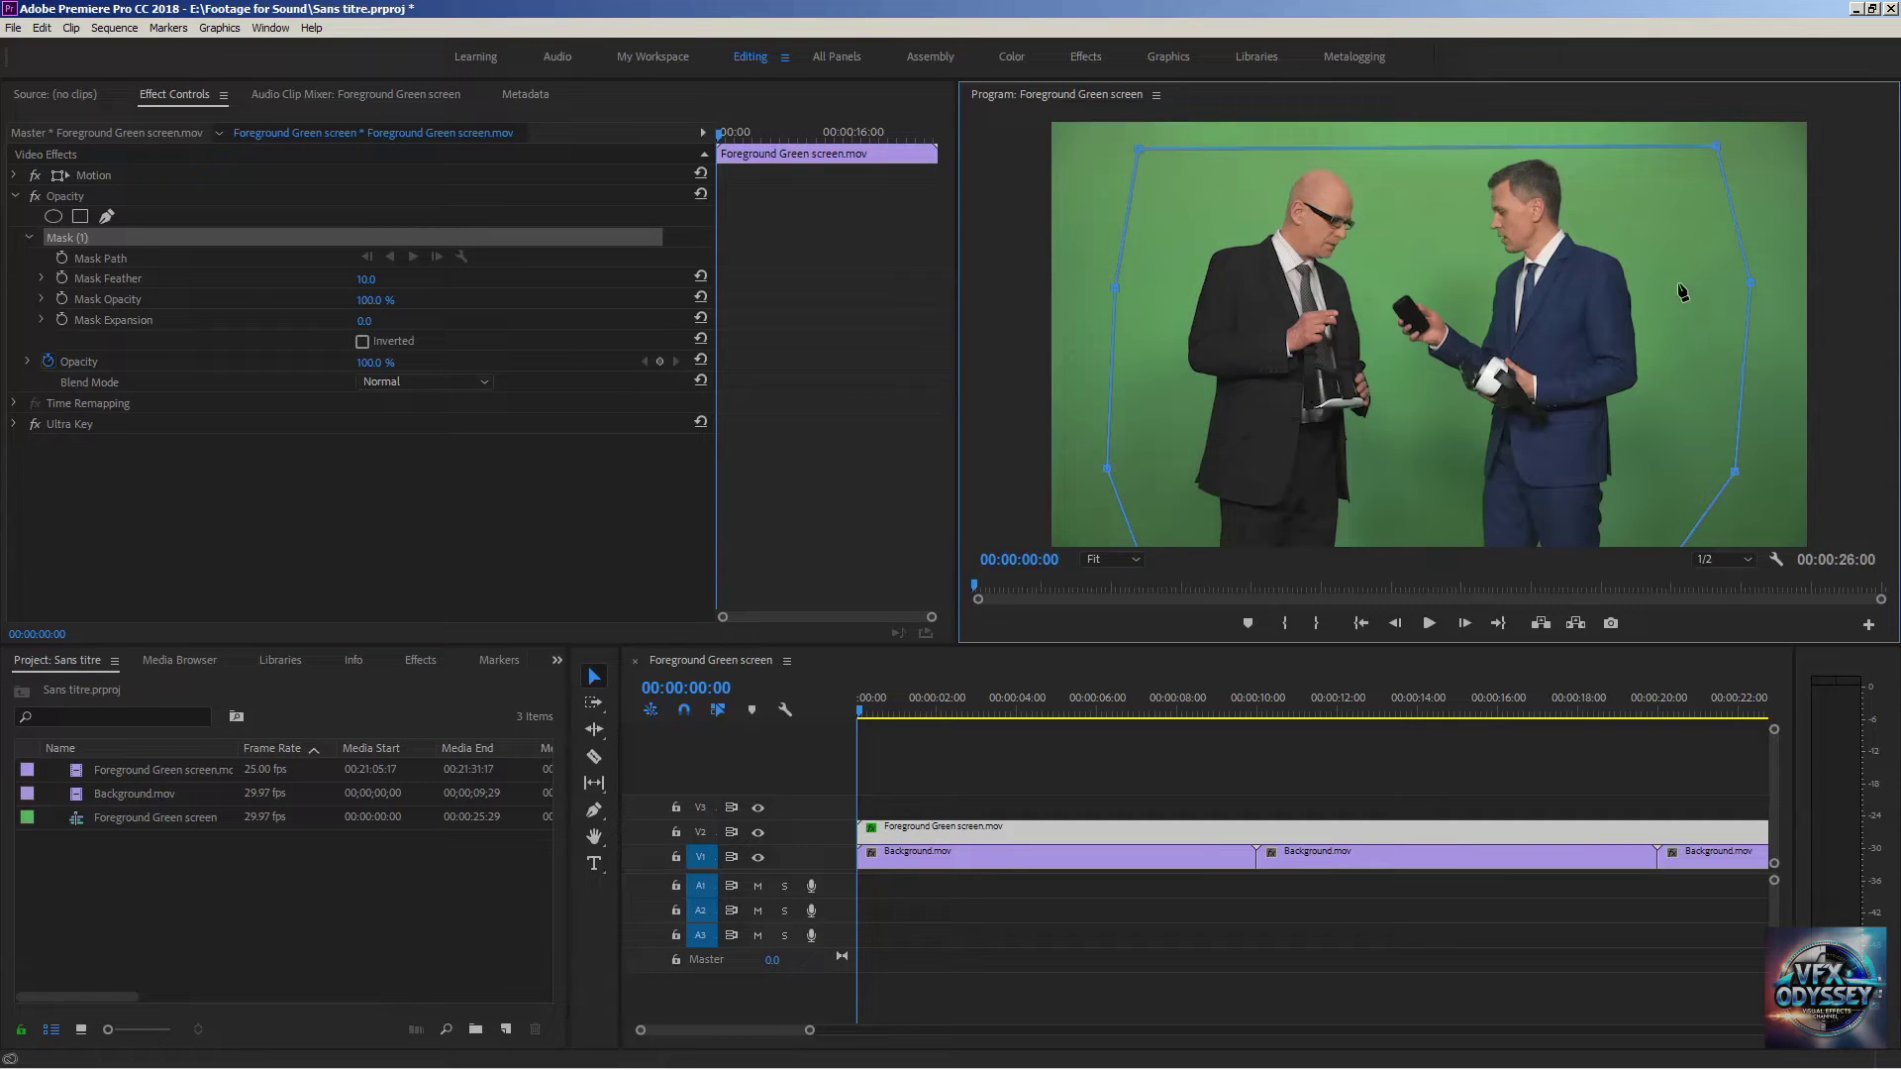
click(1113, 557)
click(1110, 621)
click(1572, 491)
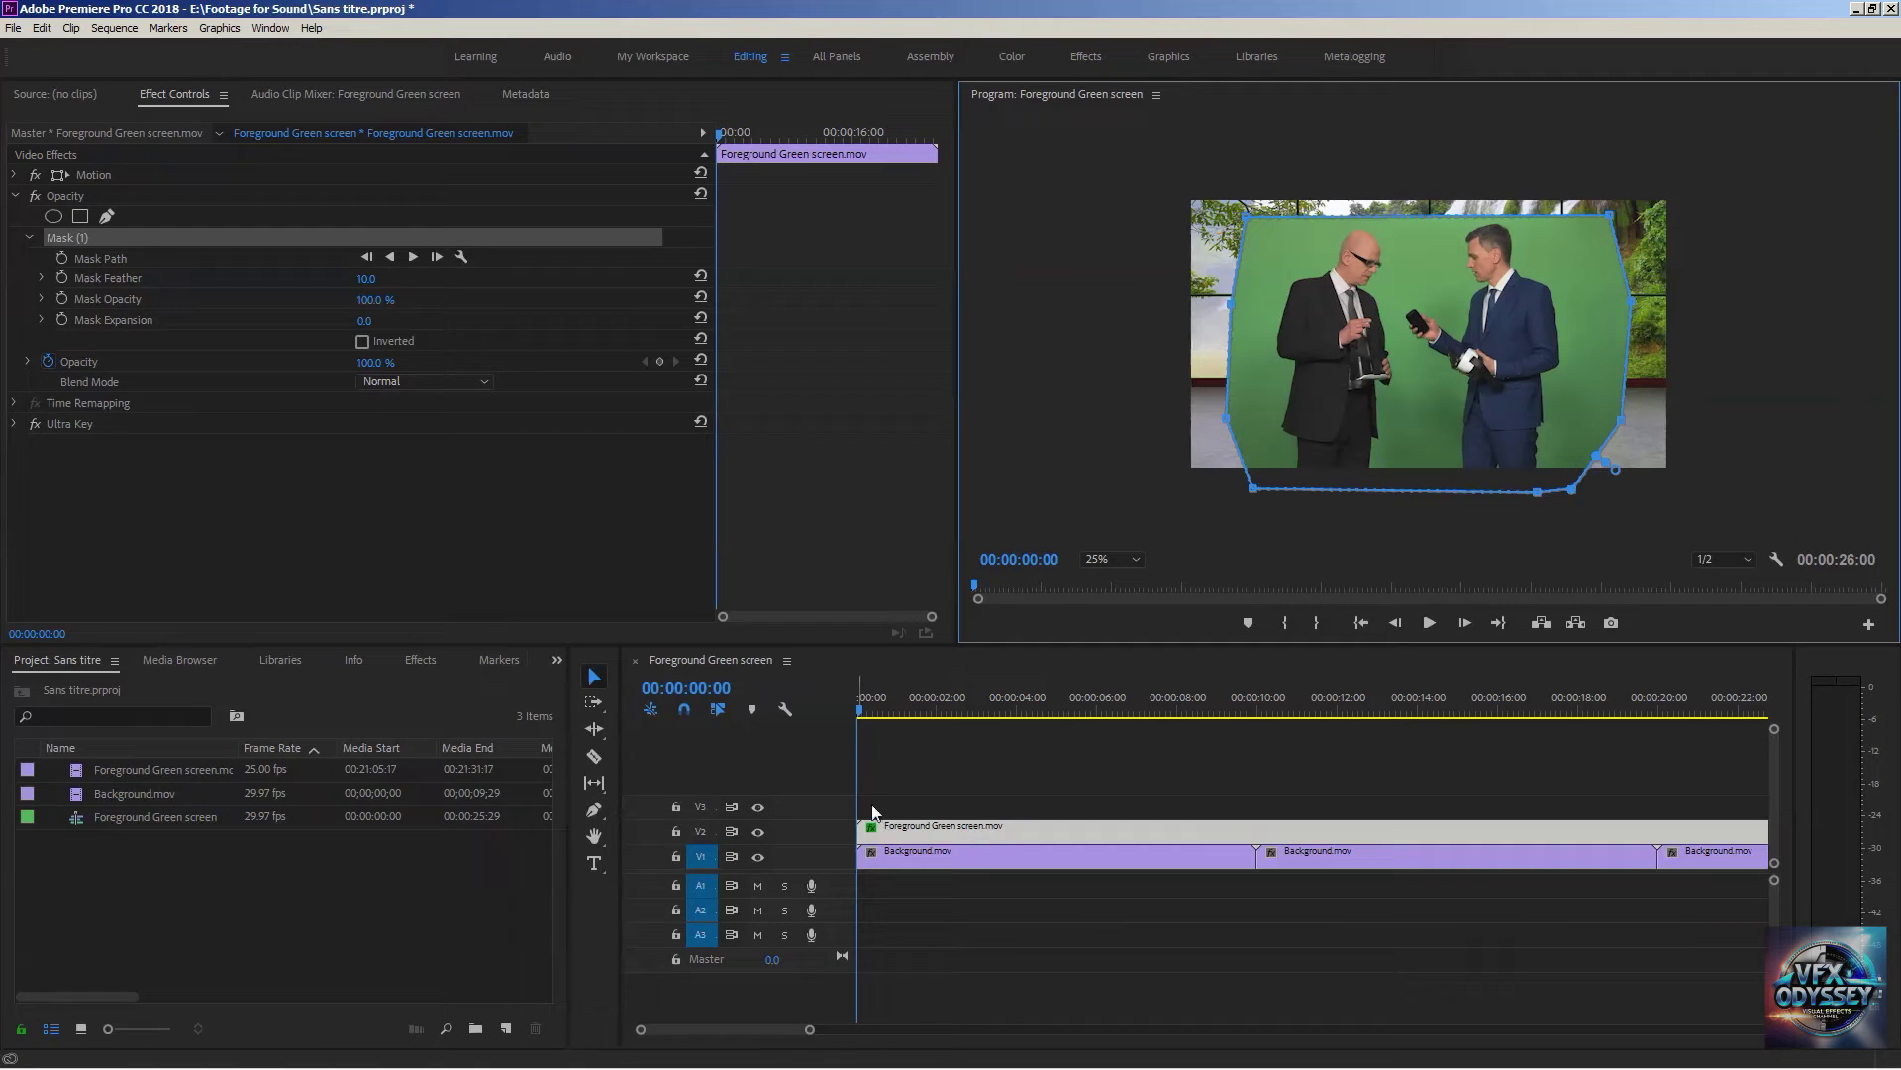
click(1099, 560)
click(1106, 582)
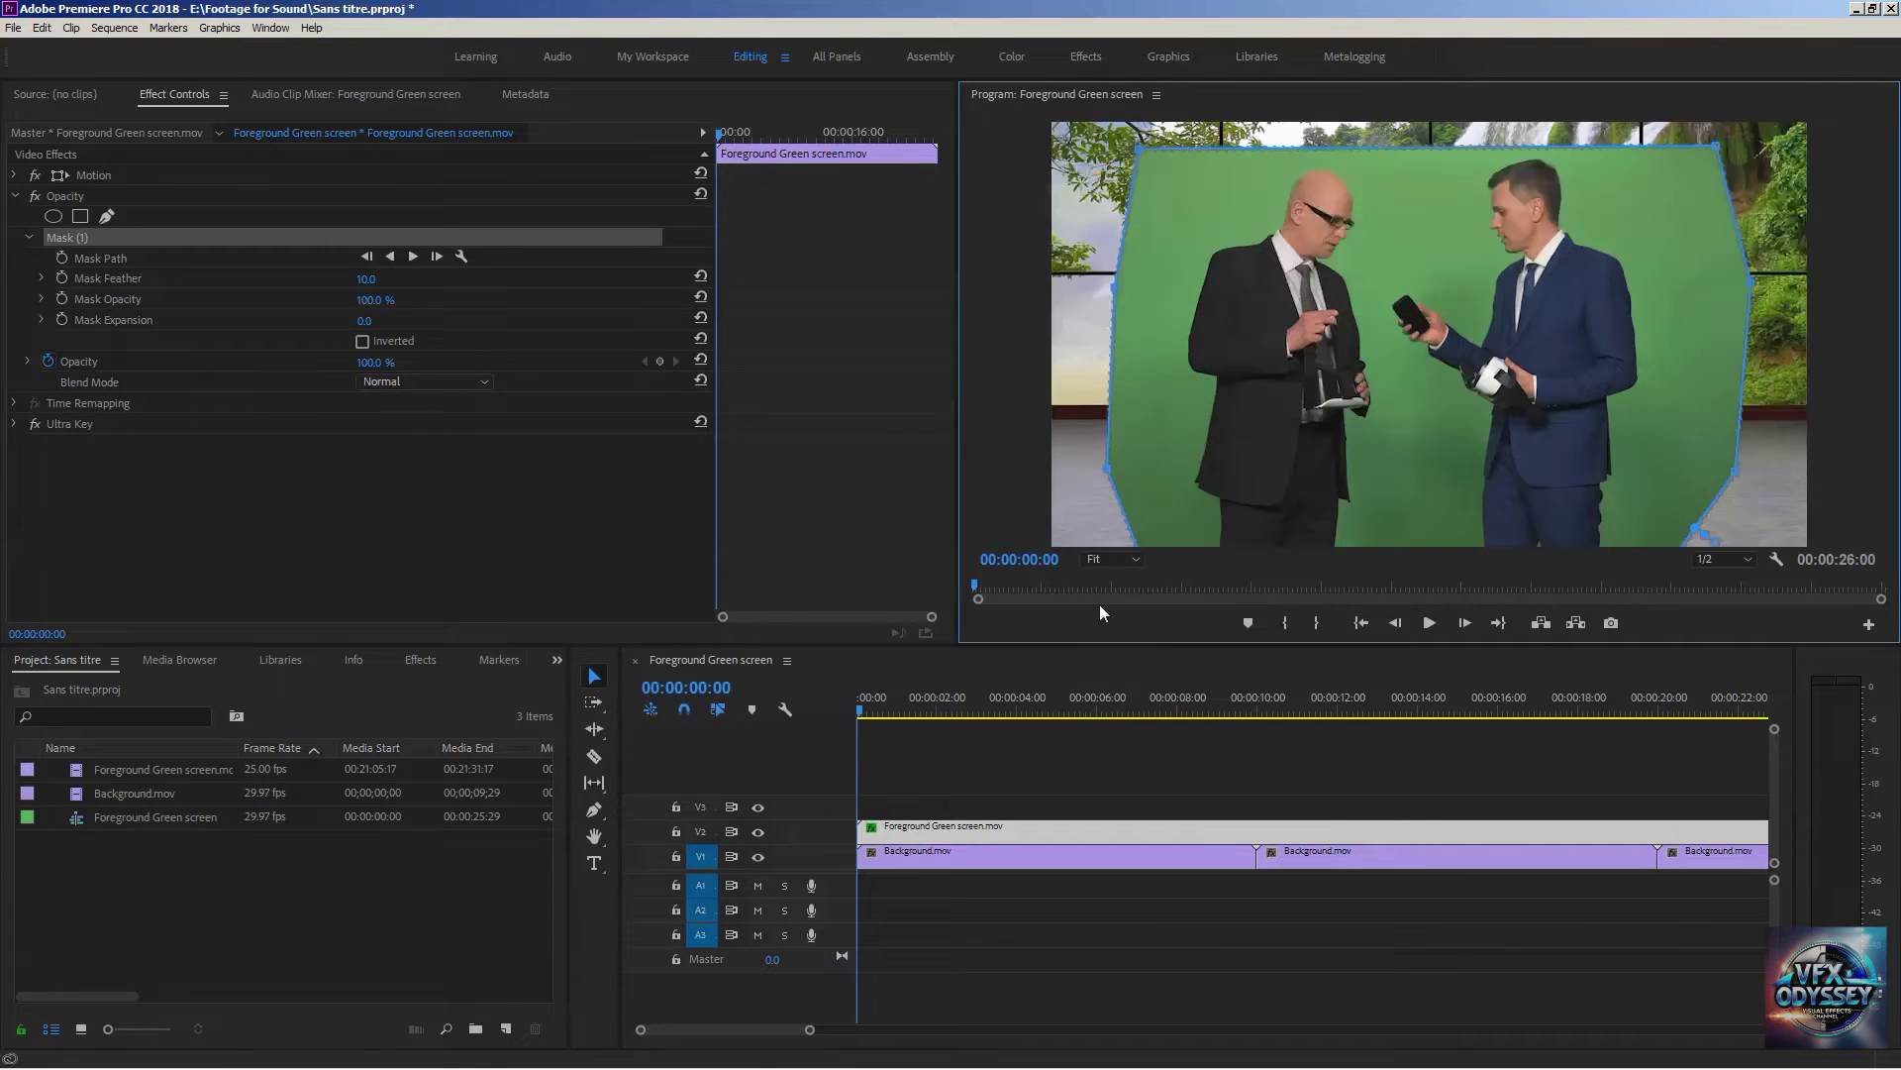
- Hide the background video track V1, deselect the opacity mask and expand the Ultra Key settings
click(758, 857)
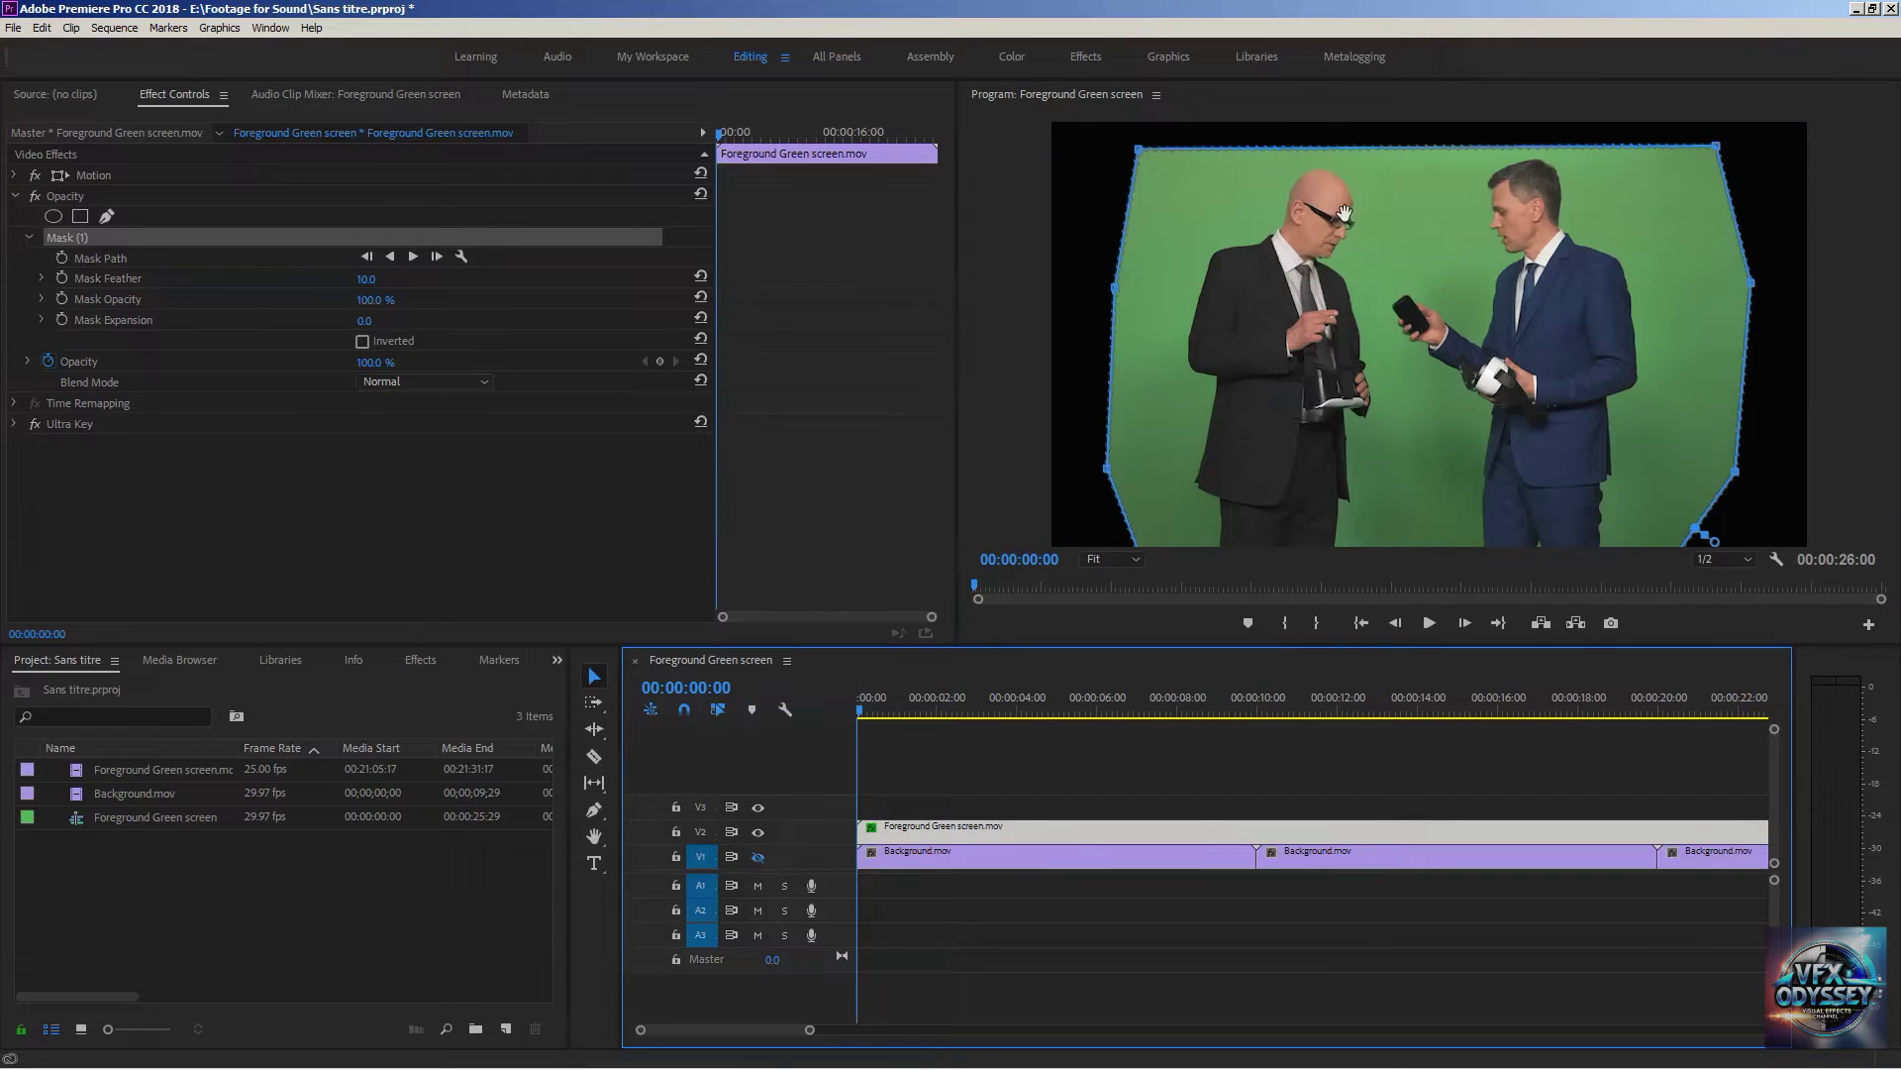
click(15, 195)
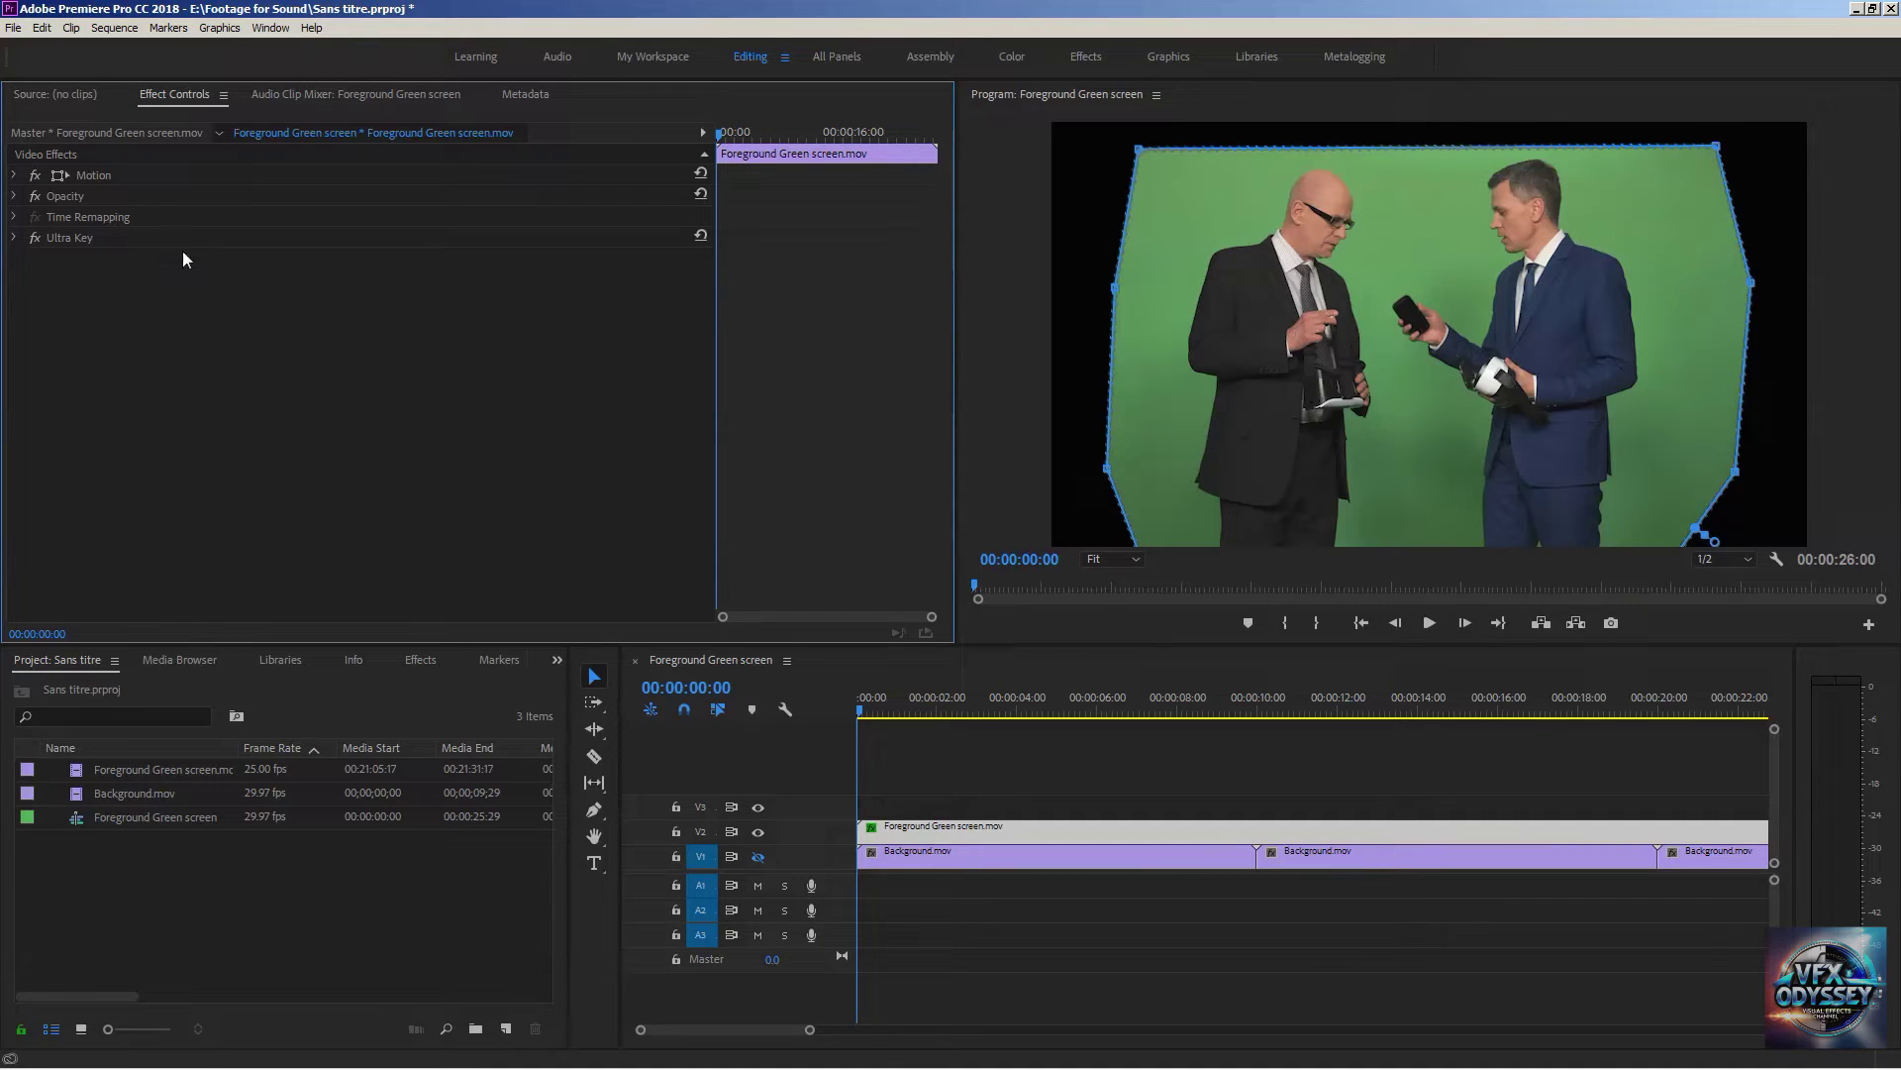
click(48, 292)
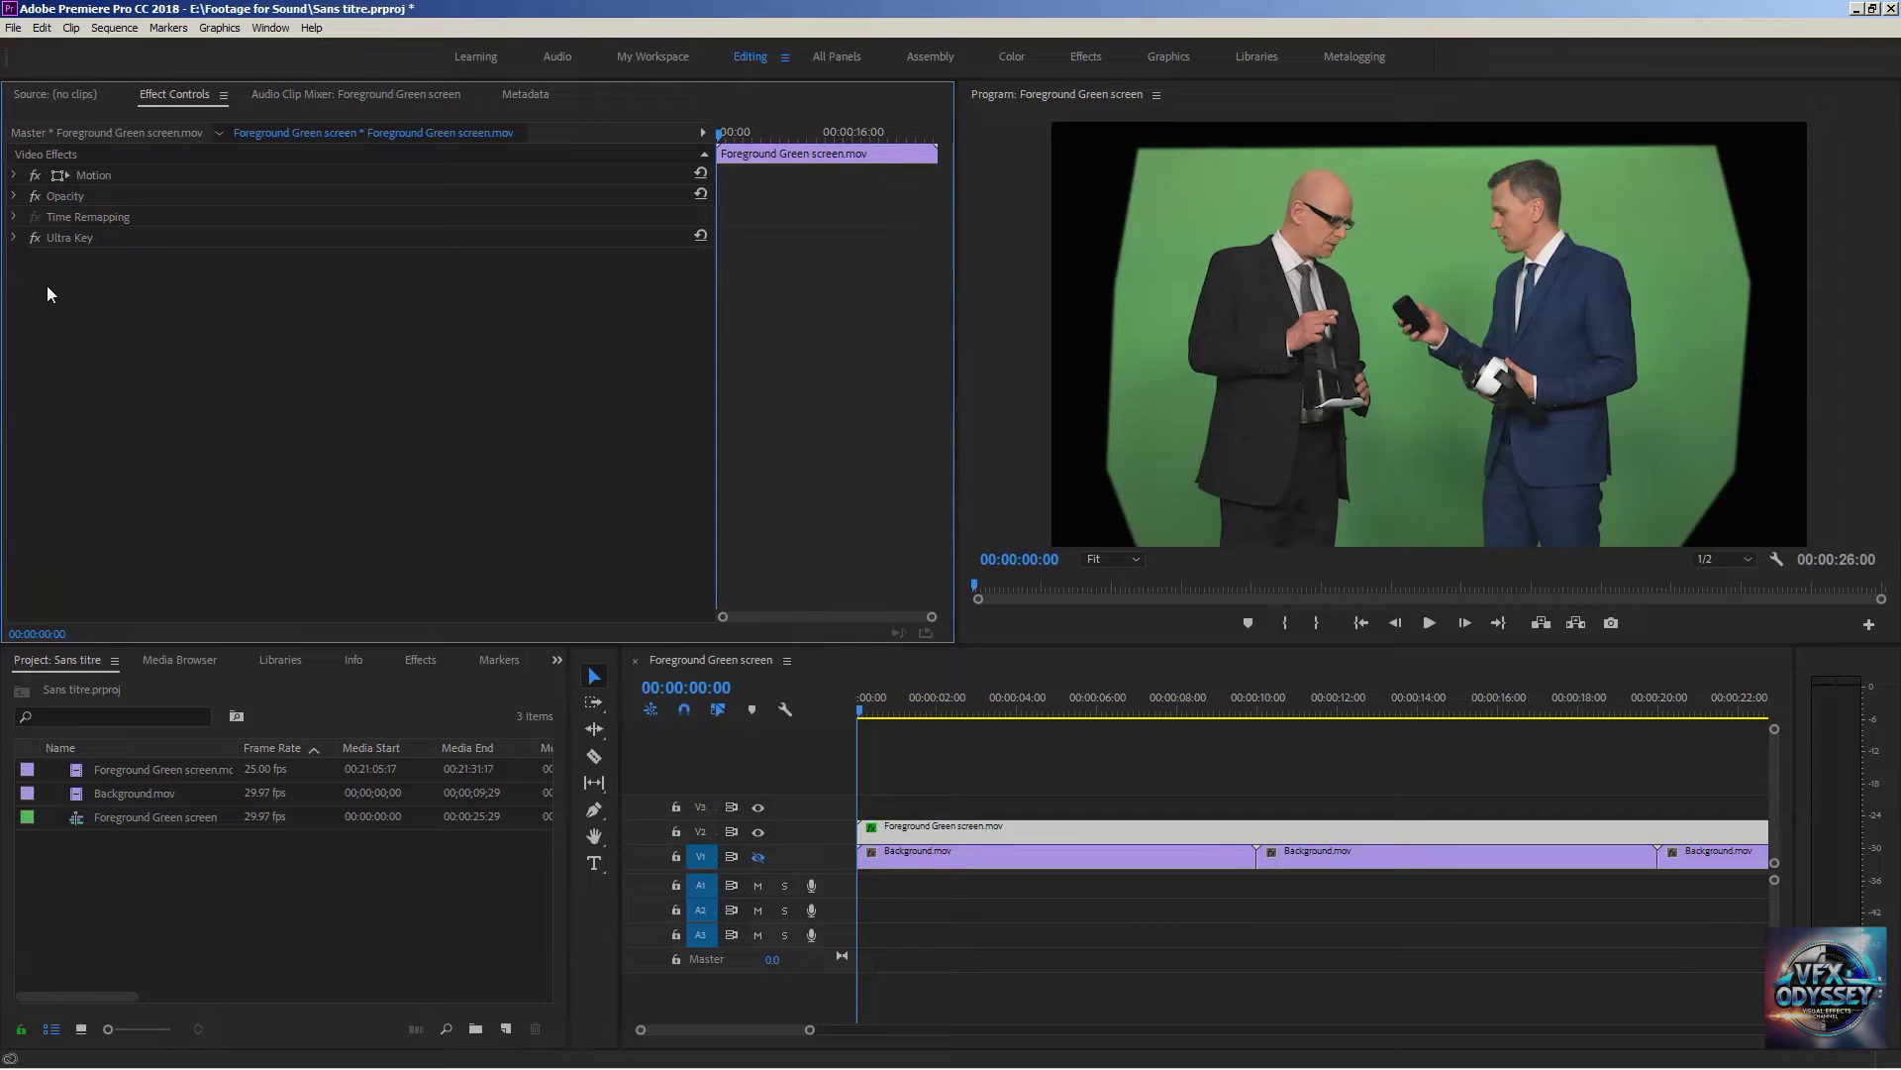
click(13, 238)
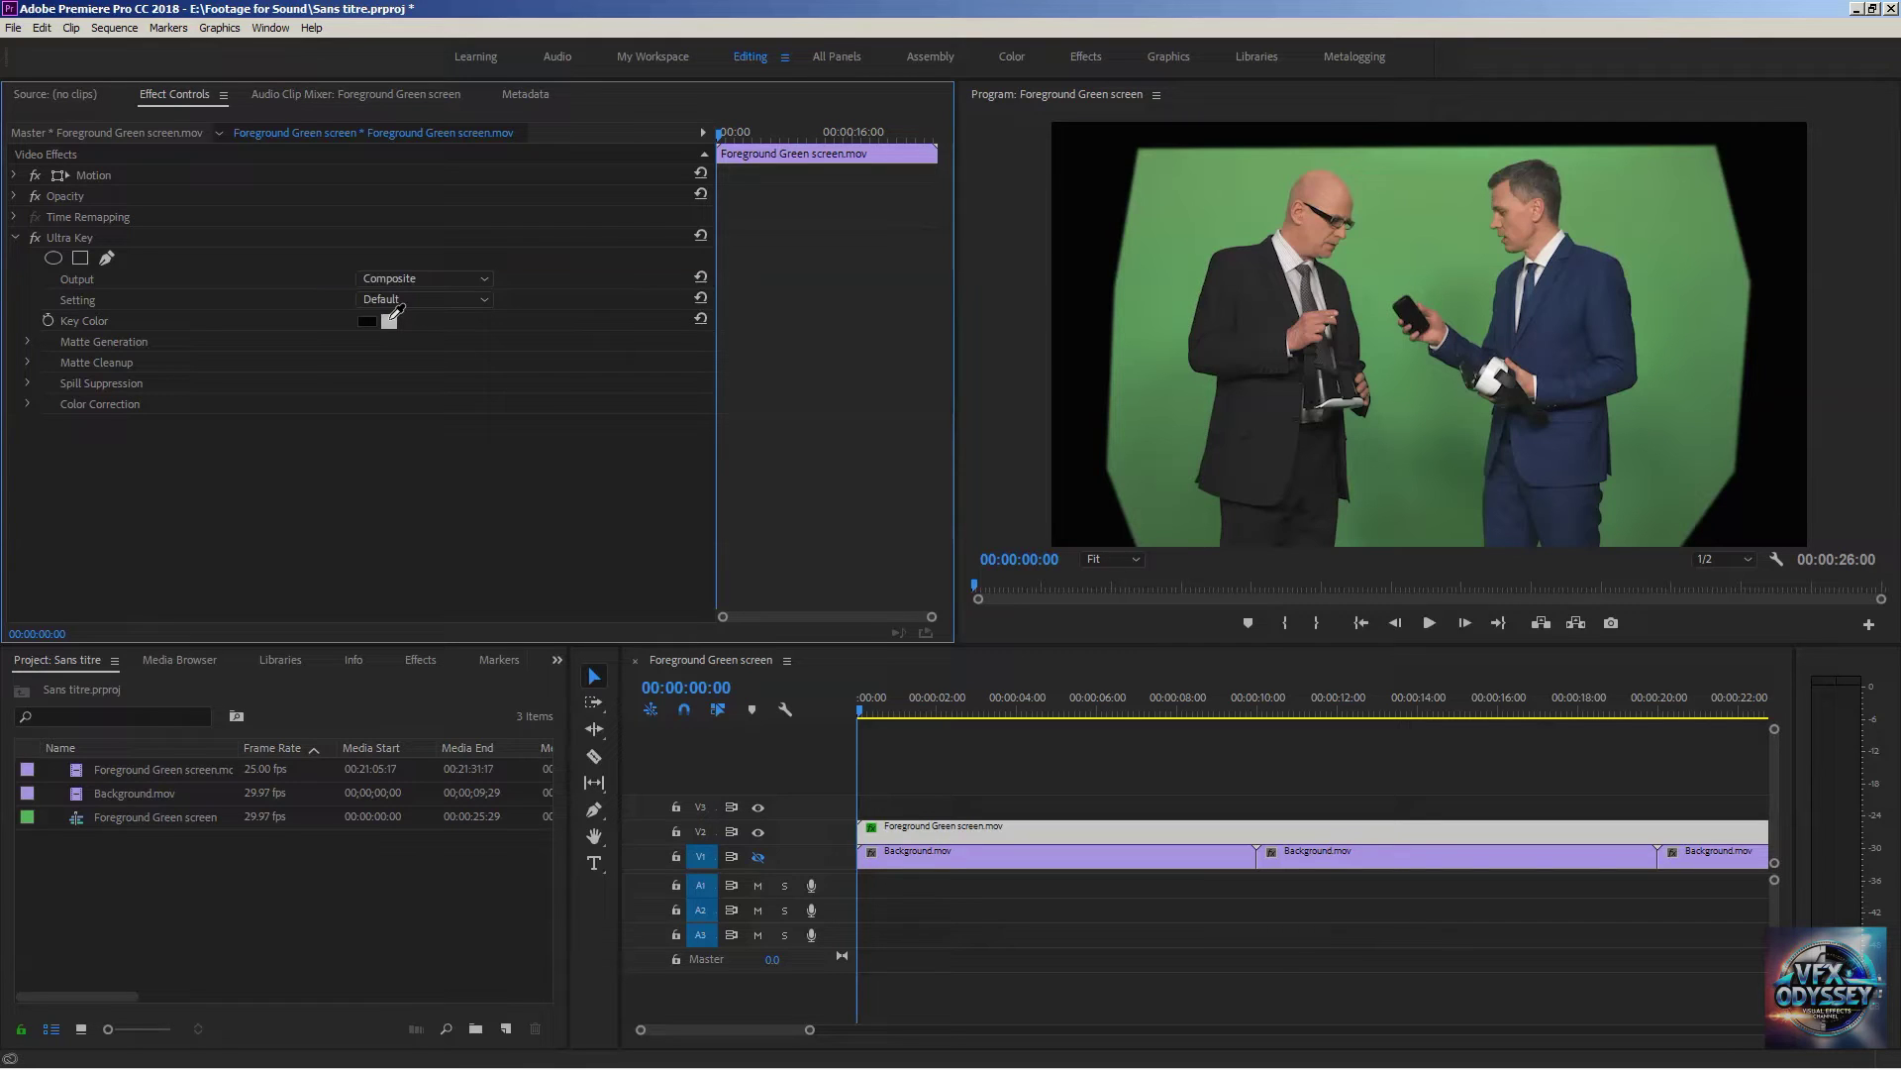
- Try keying with the bright green sampled between the men's heads, and reset the Ultra Key effect
click(391, 325)
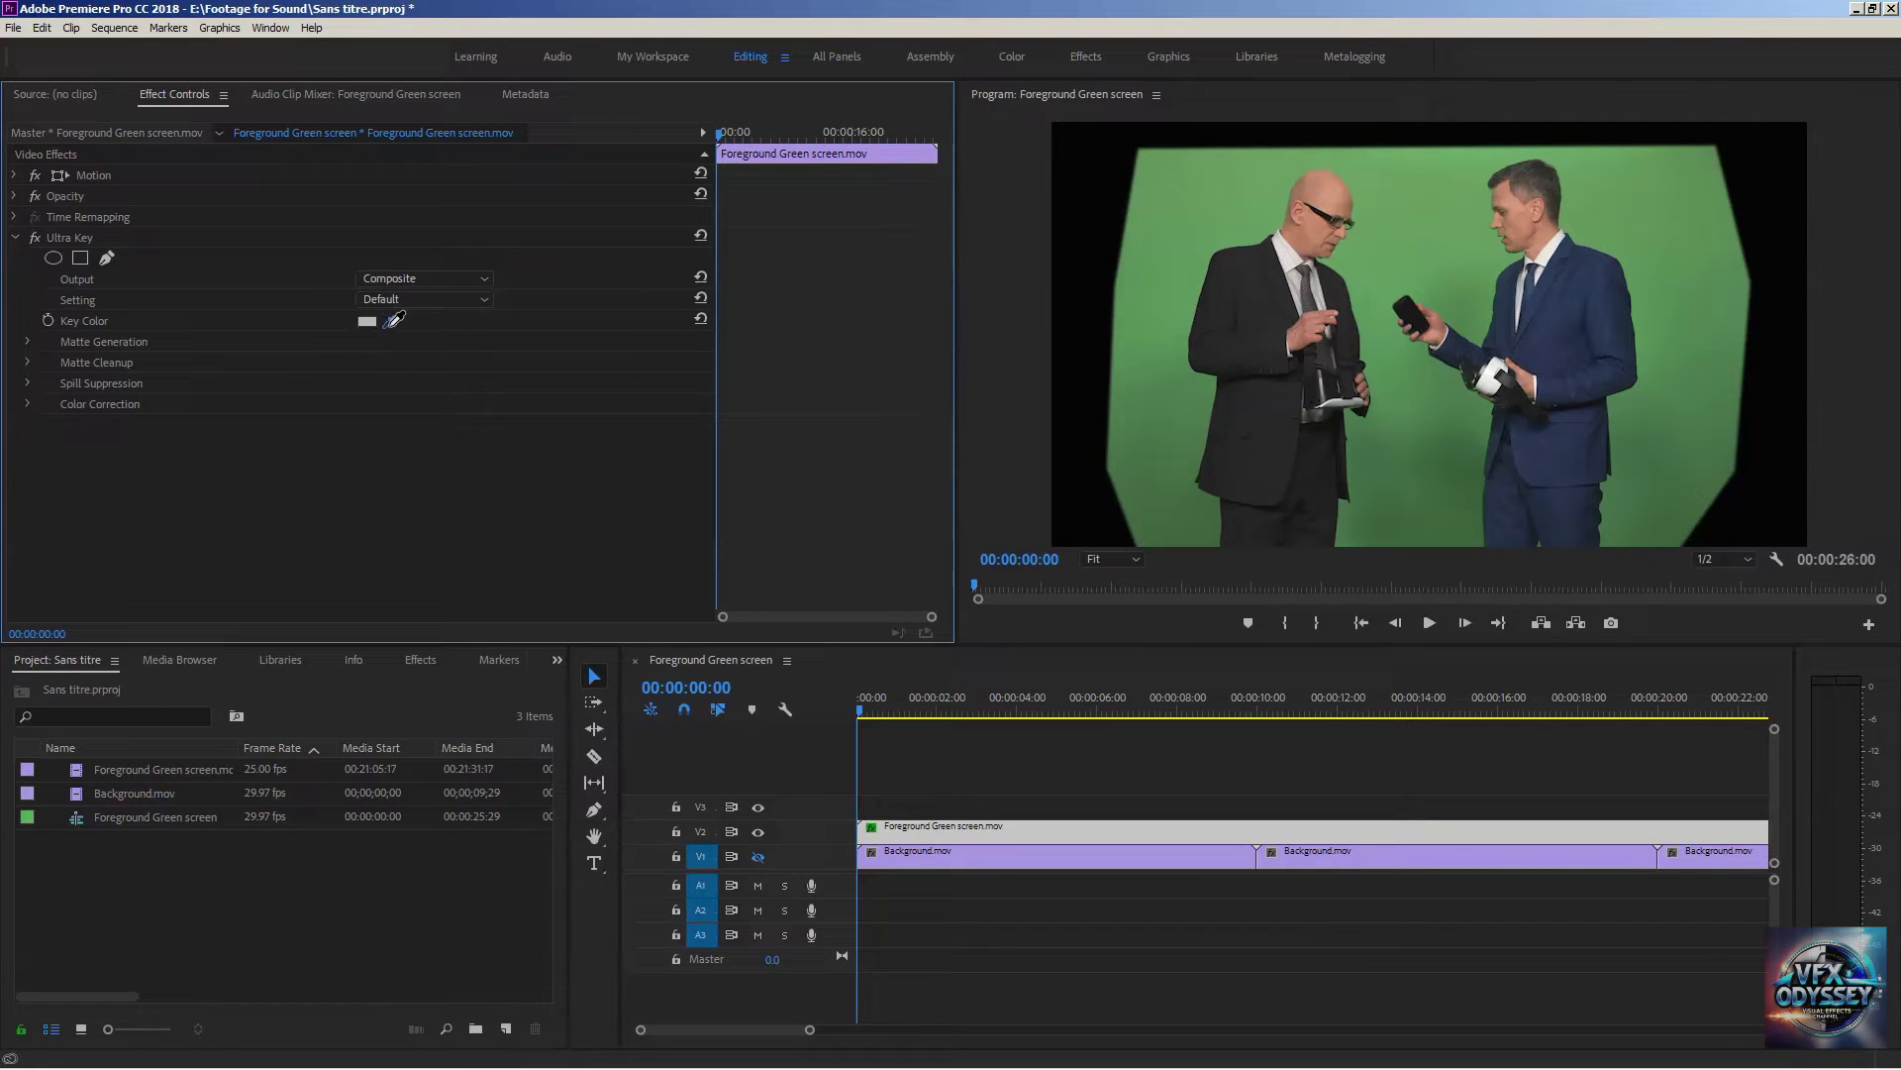
click(1413, 207)
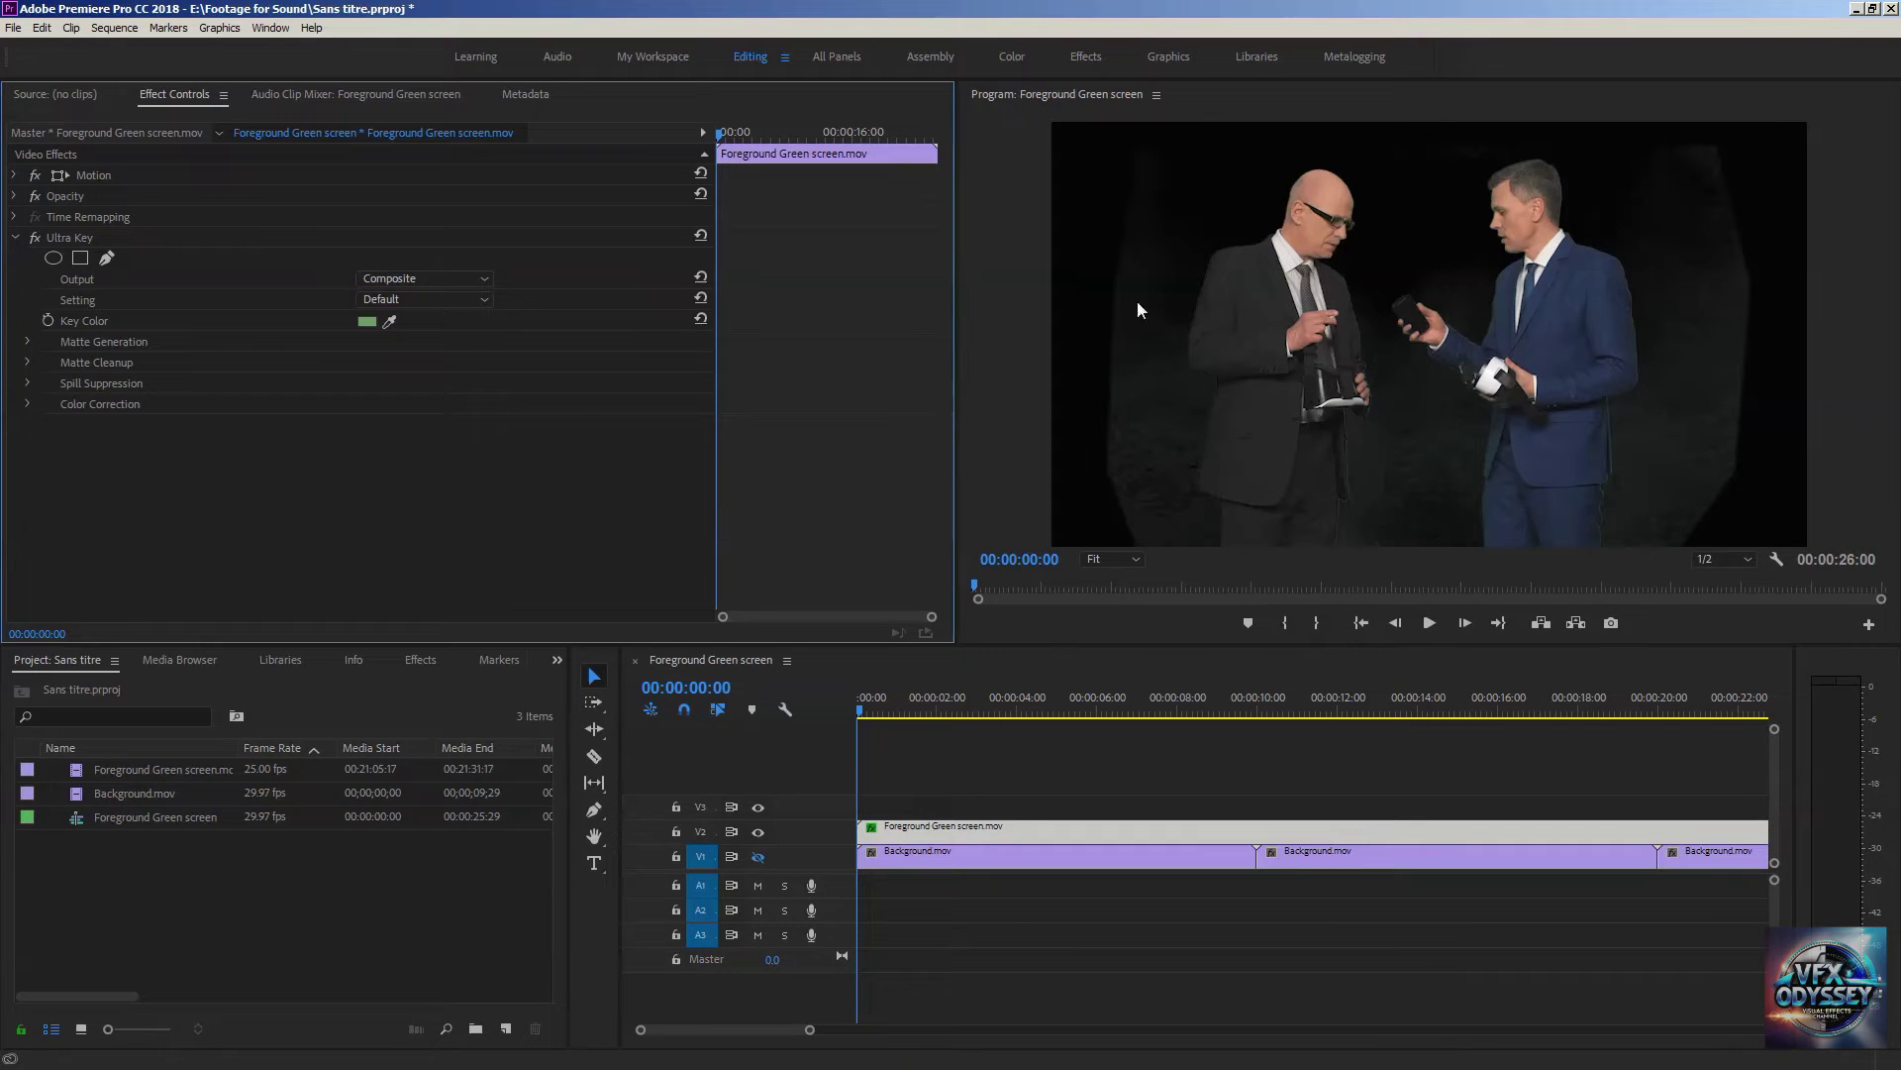
click(703, 236)
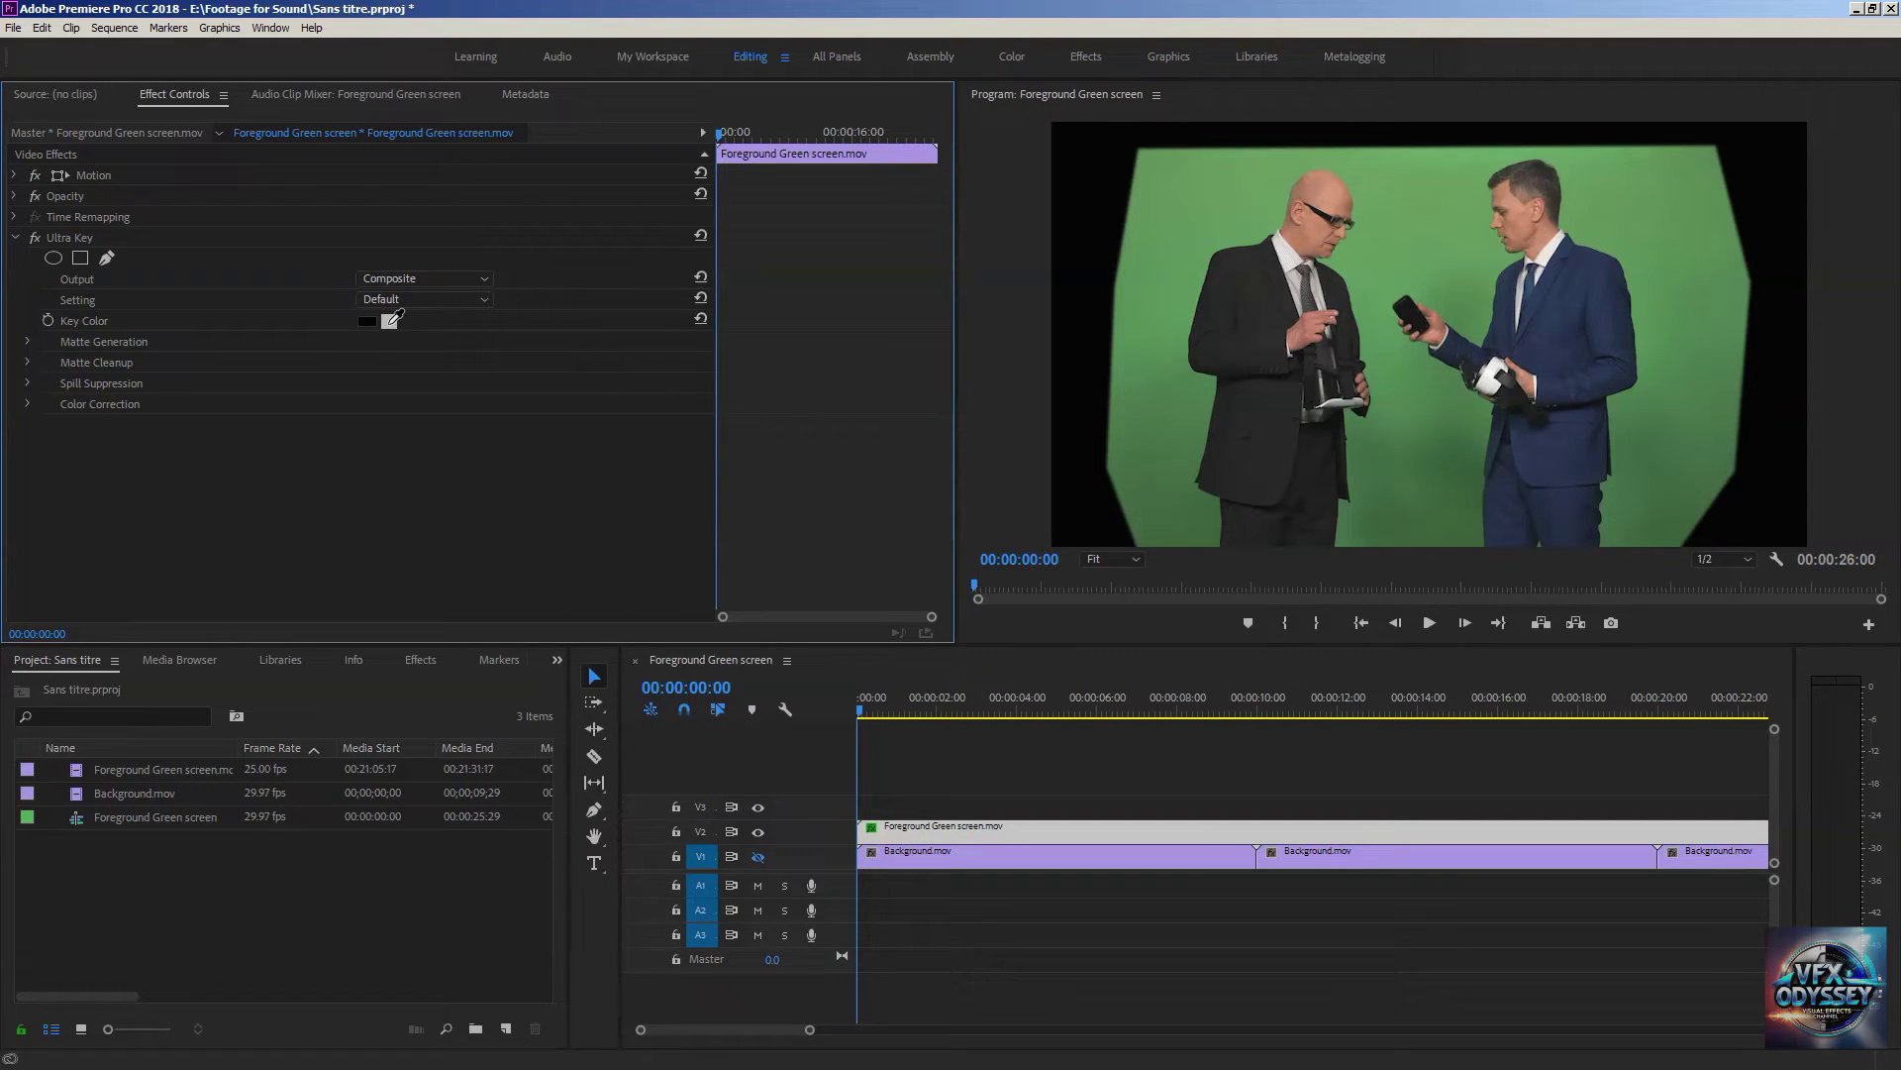
- Sample the darker green low between the two men as the key color and set the Ultra Key output to Alpha Channel
click(393, 319)
click(1432, 430)
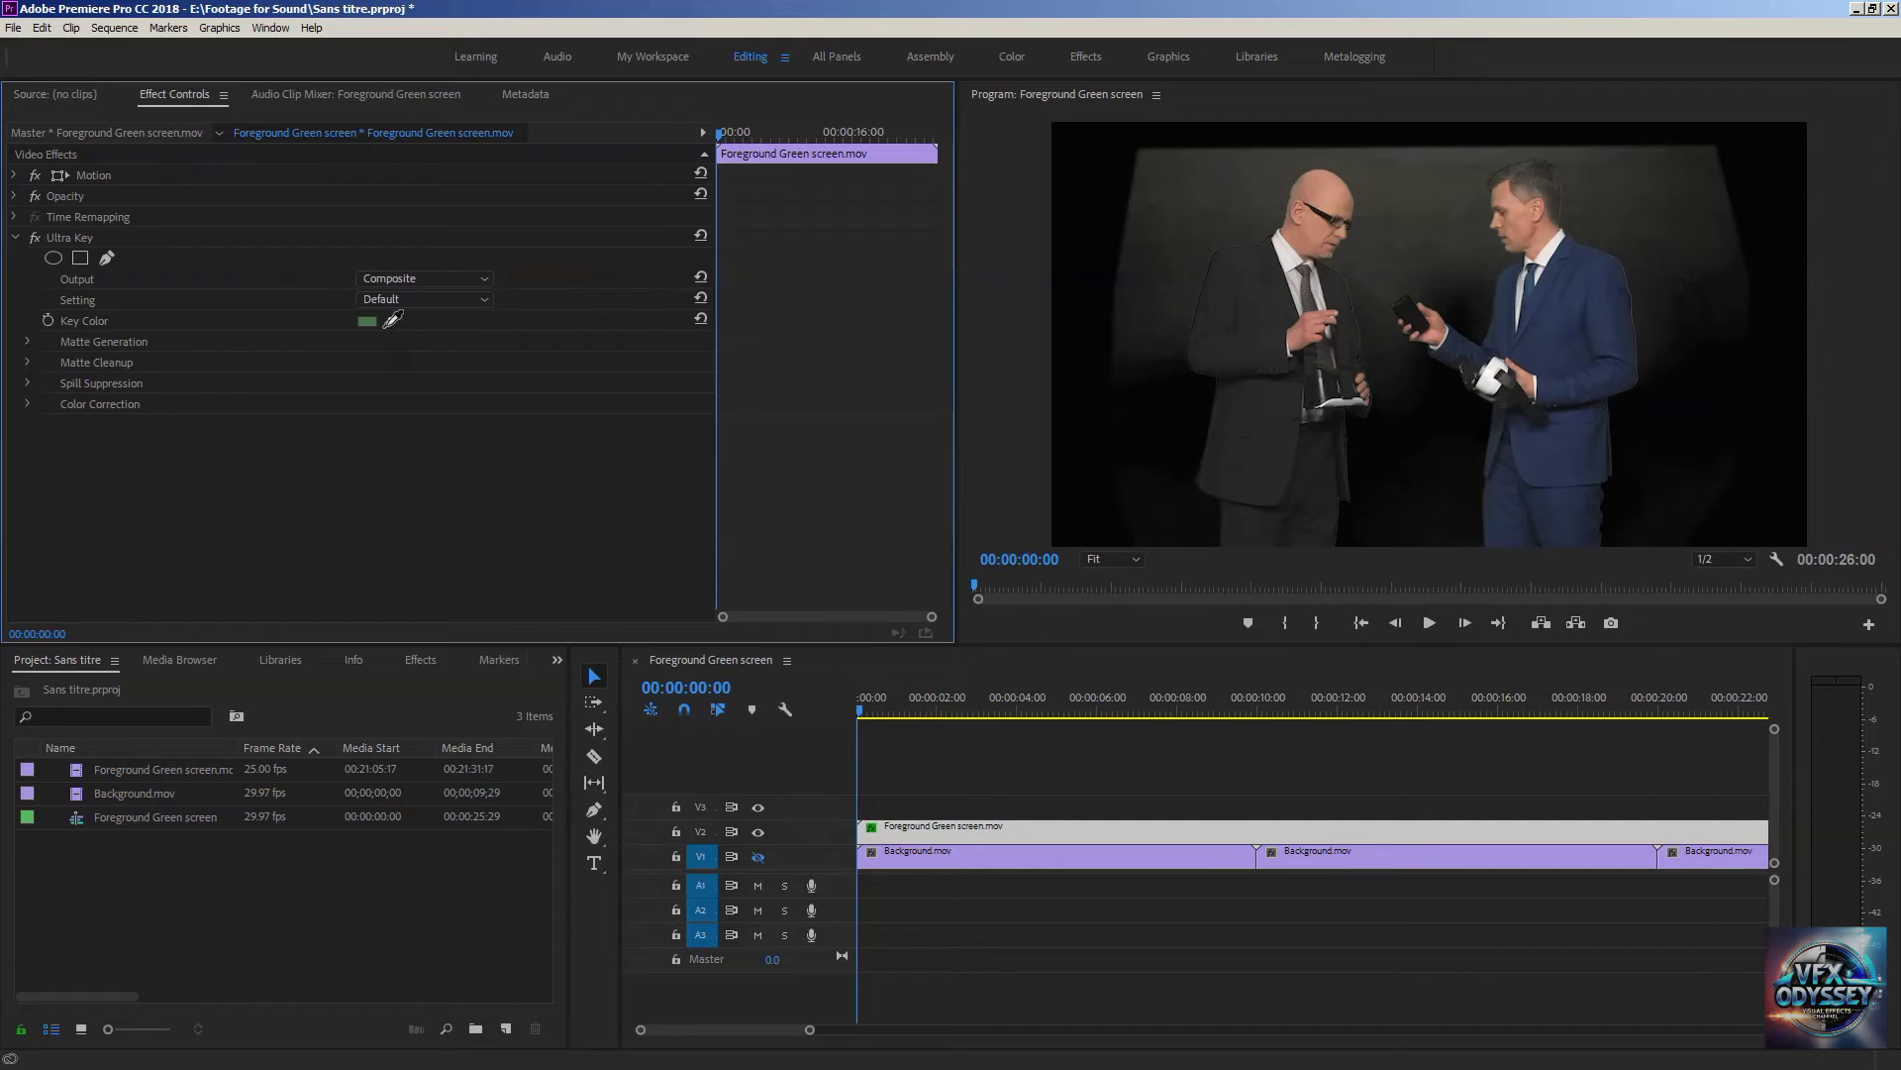
click(406, 280)
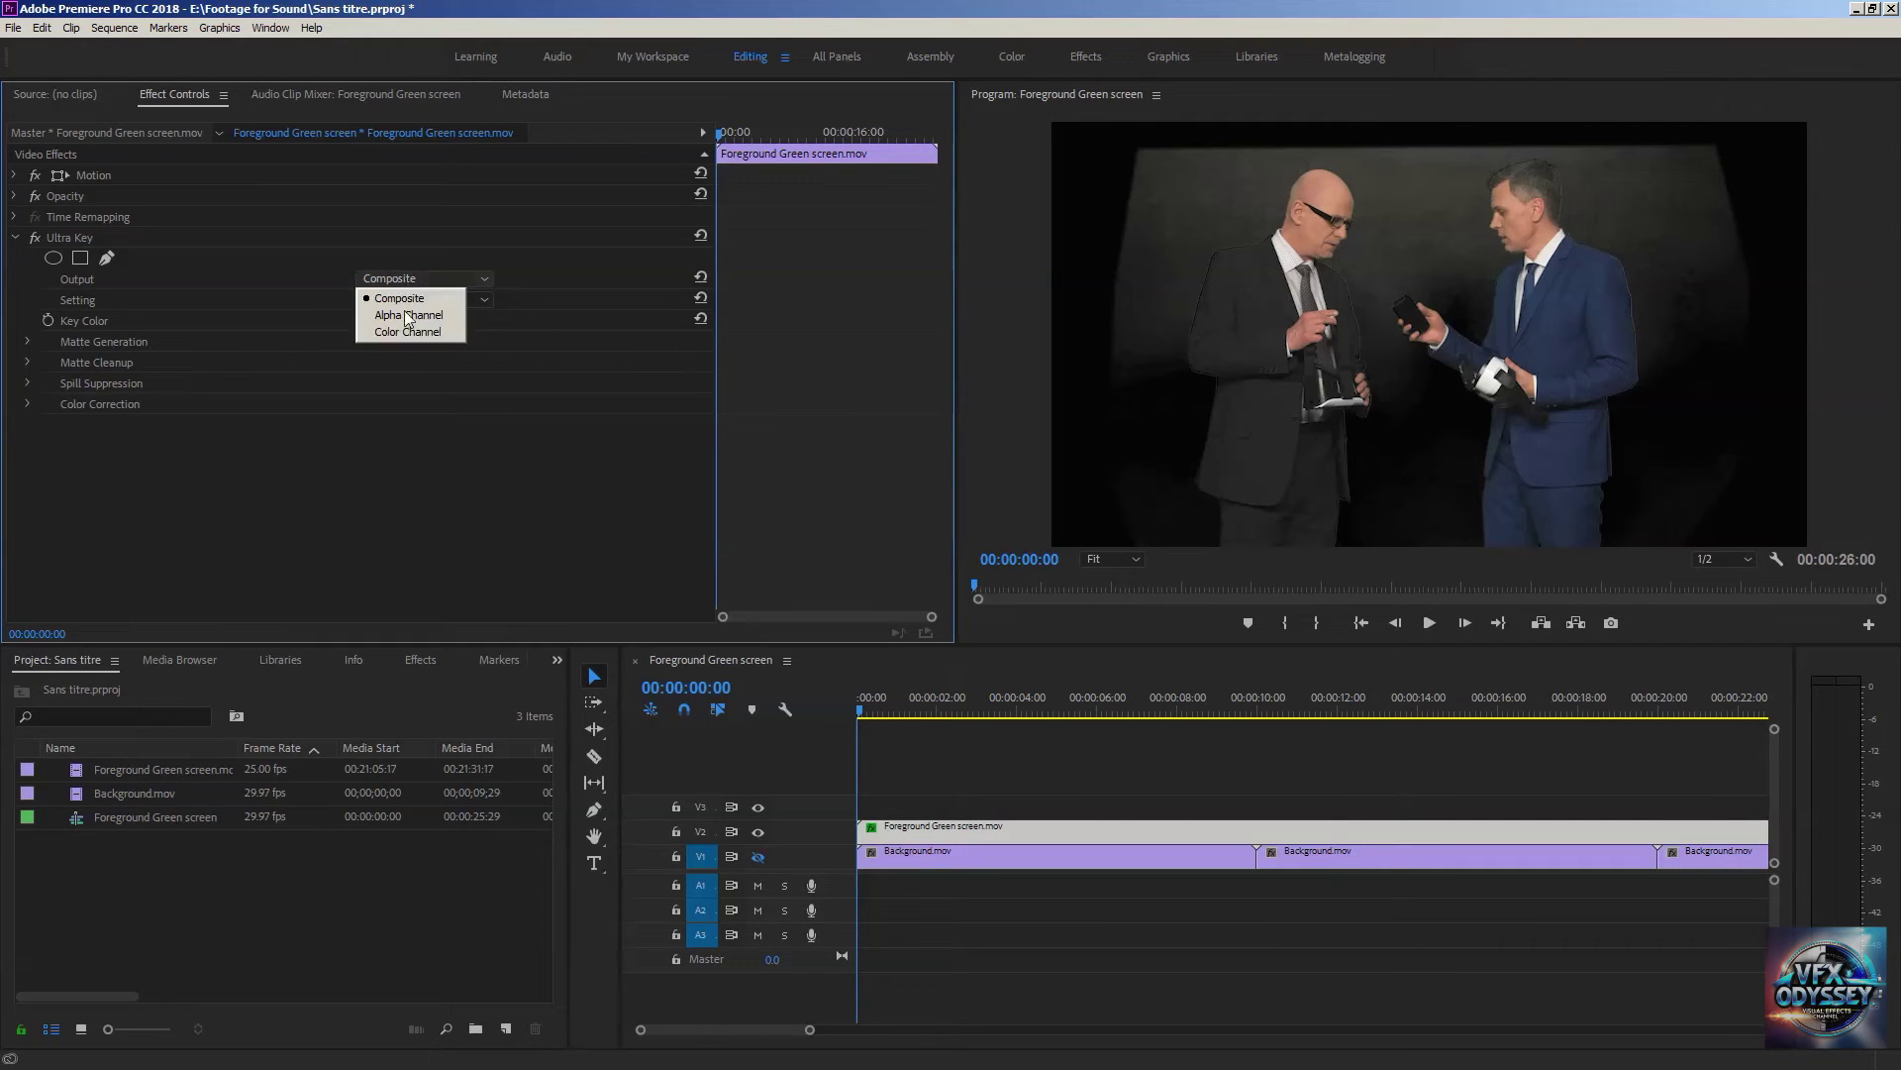
click(407, 316)
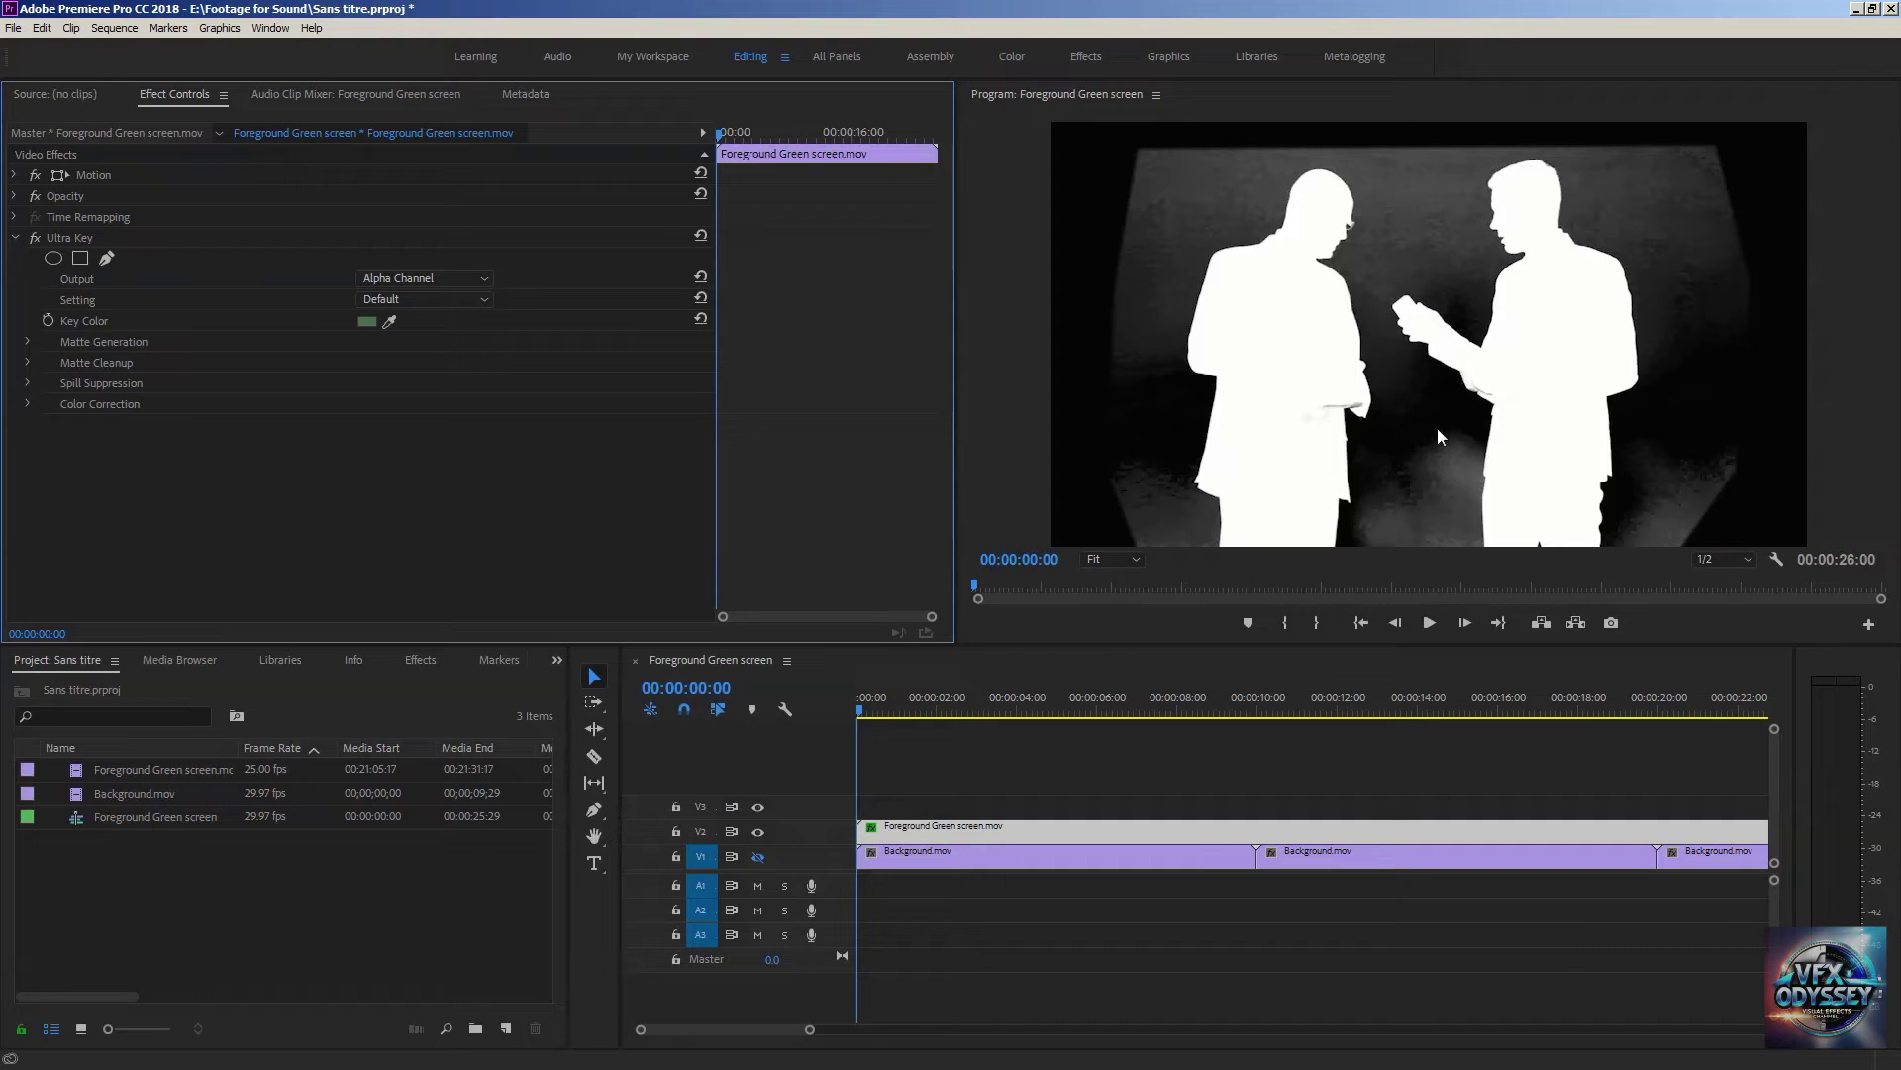
- Review the Matte Generation and Matte Cleanup parameters of Ultra Key, leaving only the Matte Generation group expanded
click(27, 340)
click(28, 464)
scroll(504, 431, down, 1)
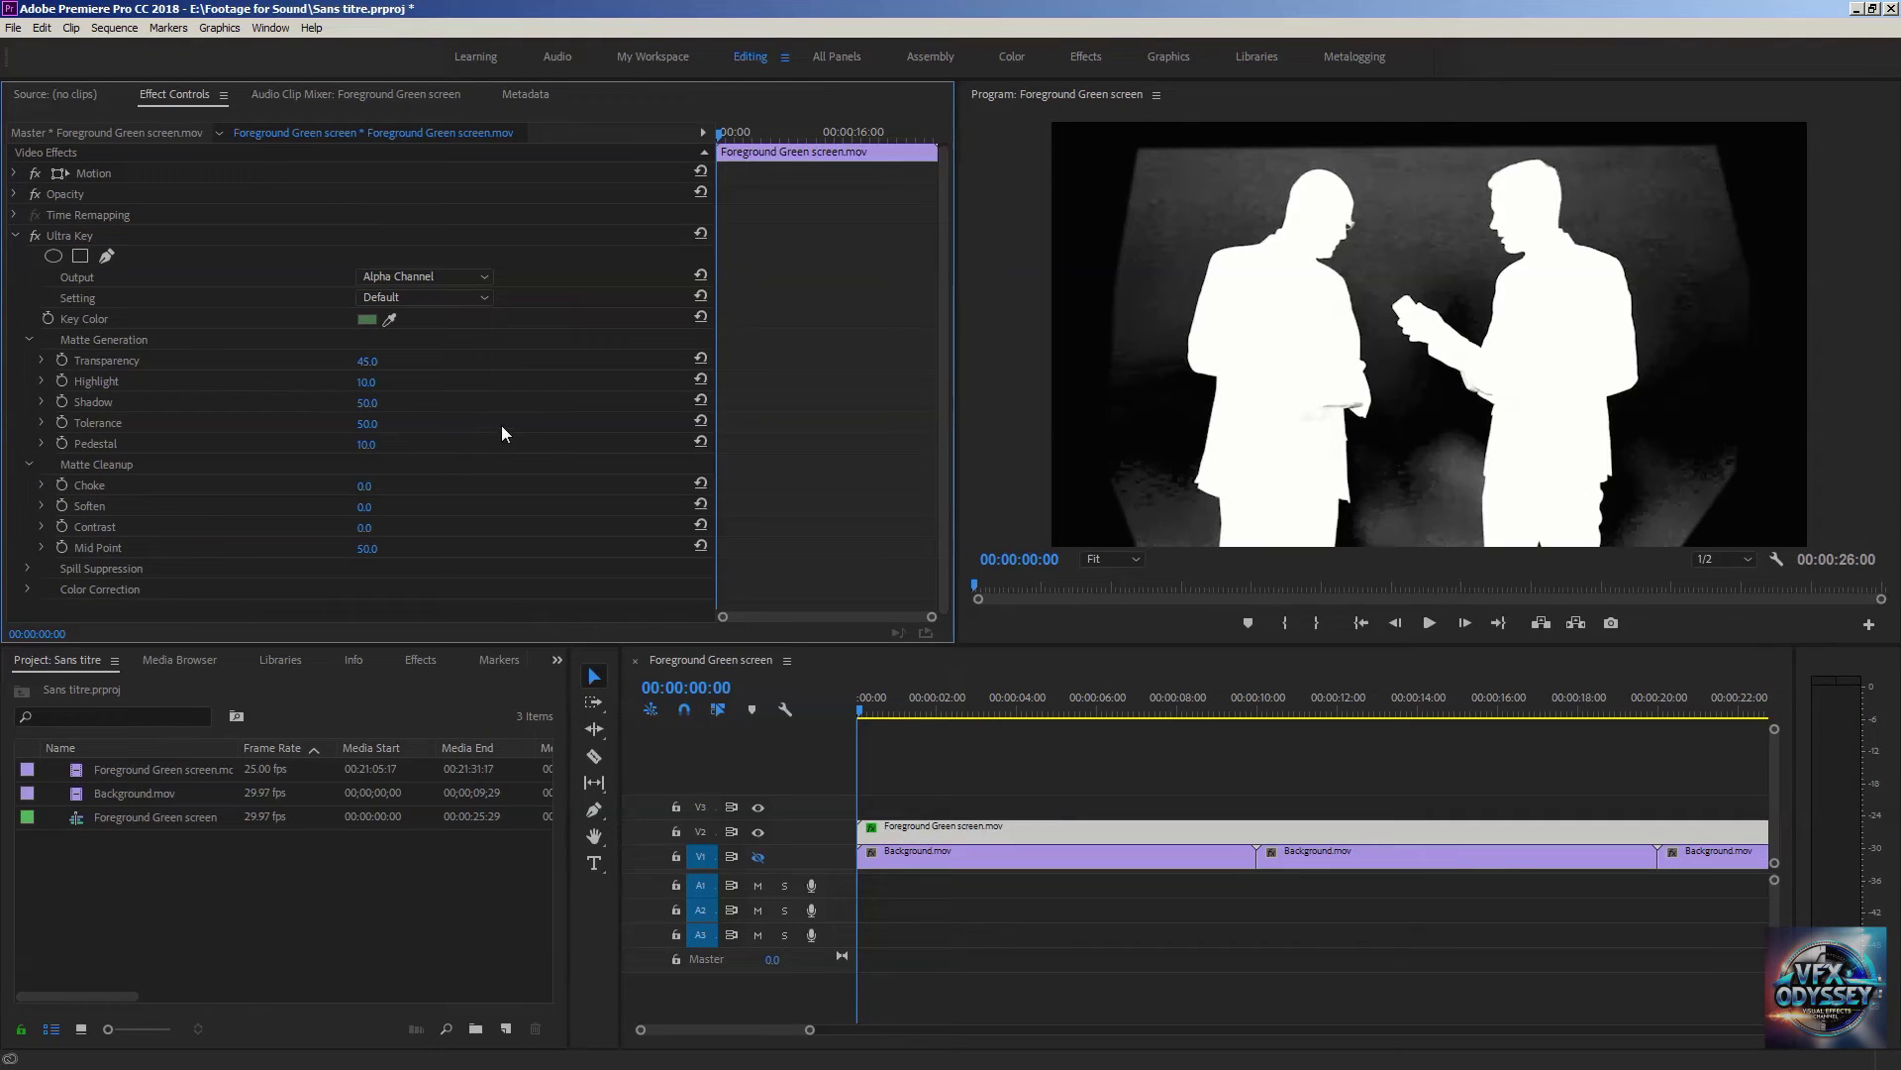
click(26, 338)
click(28, 363)
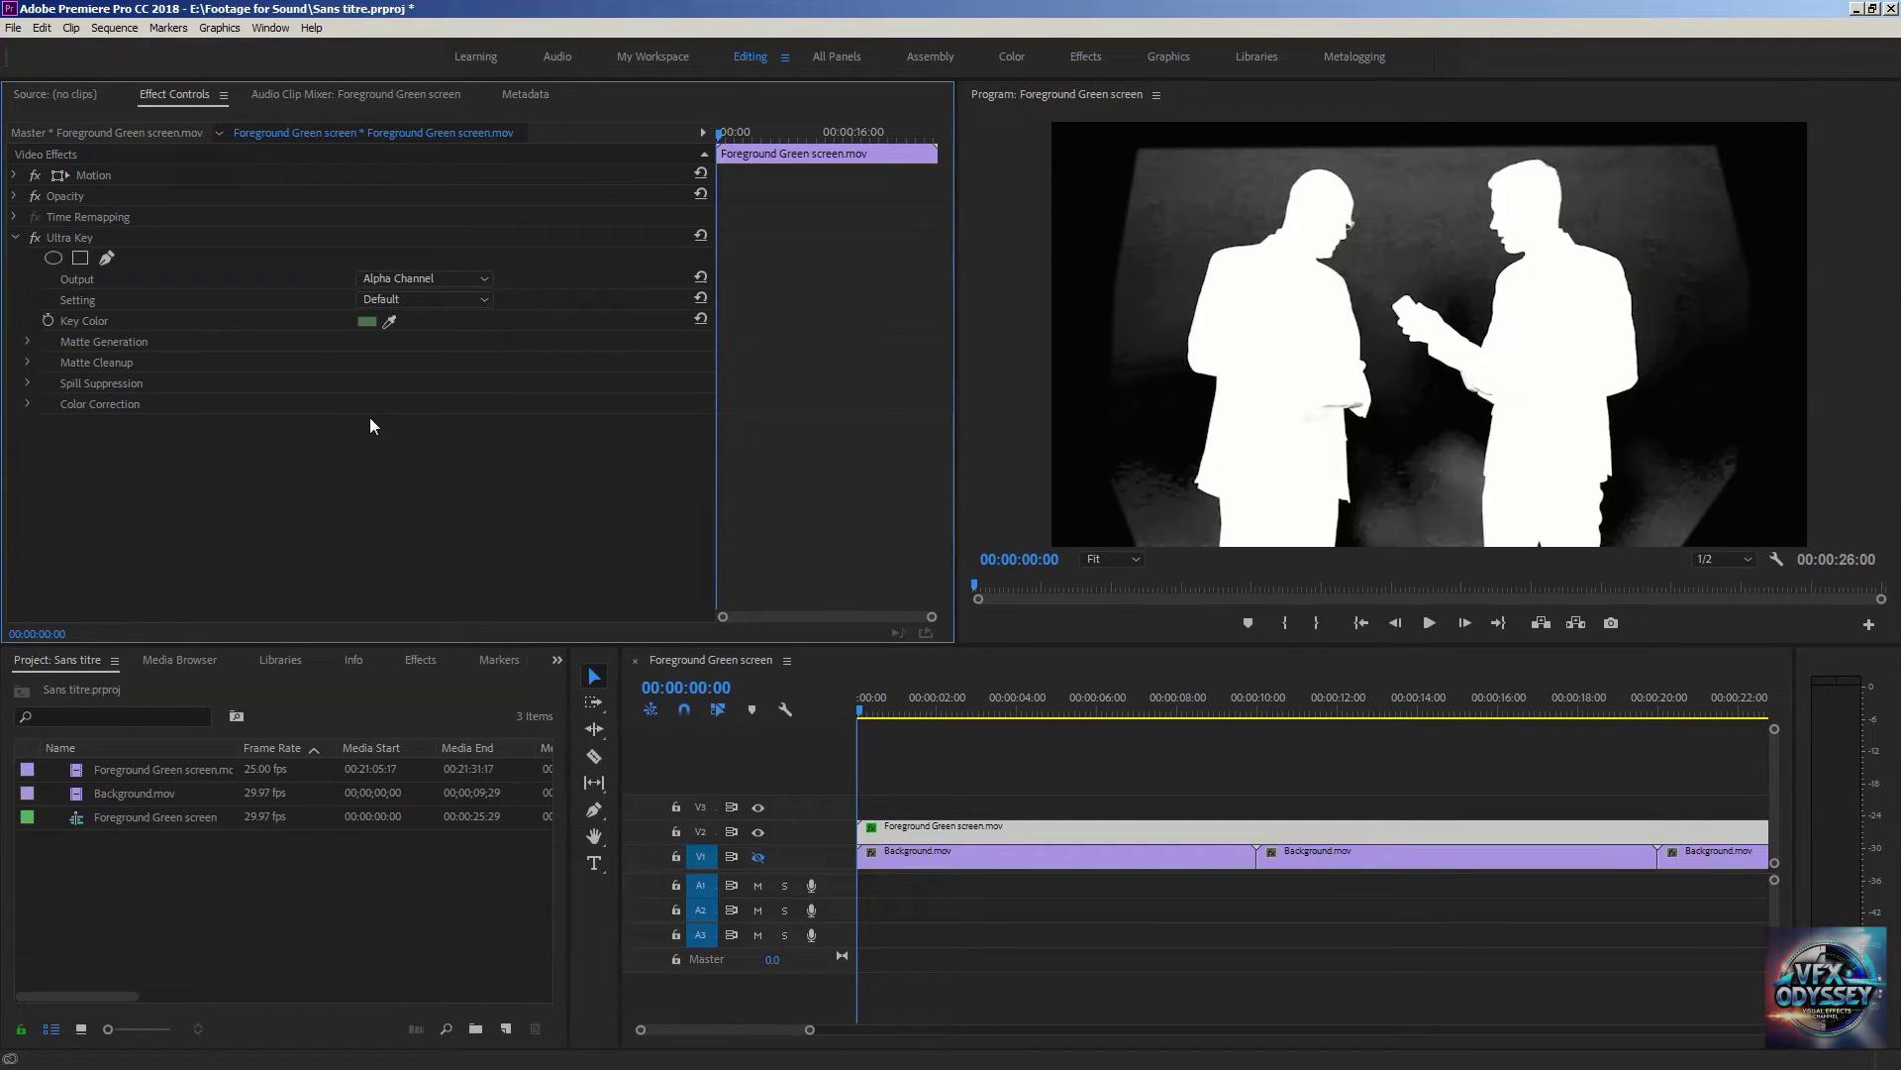
click(27, 340)
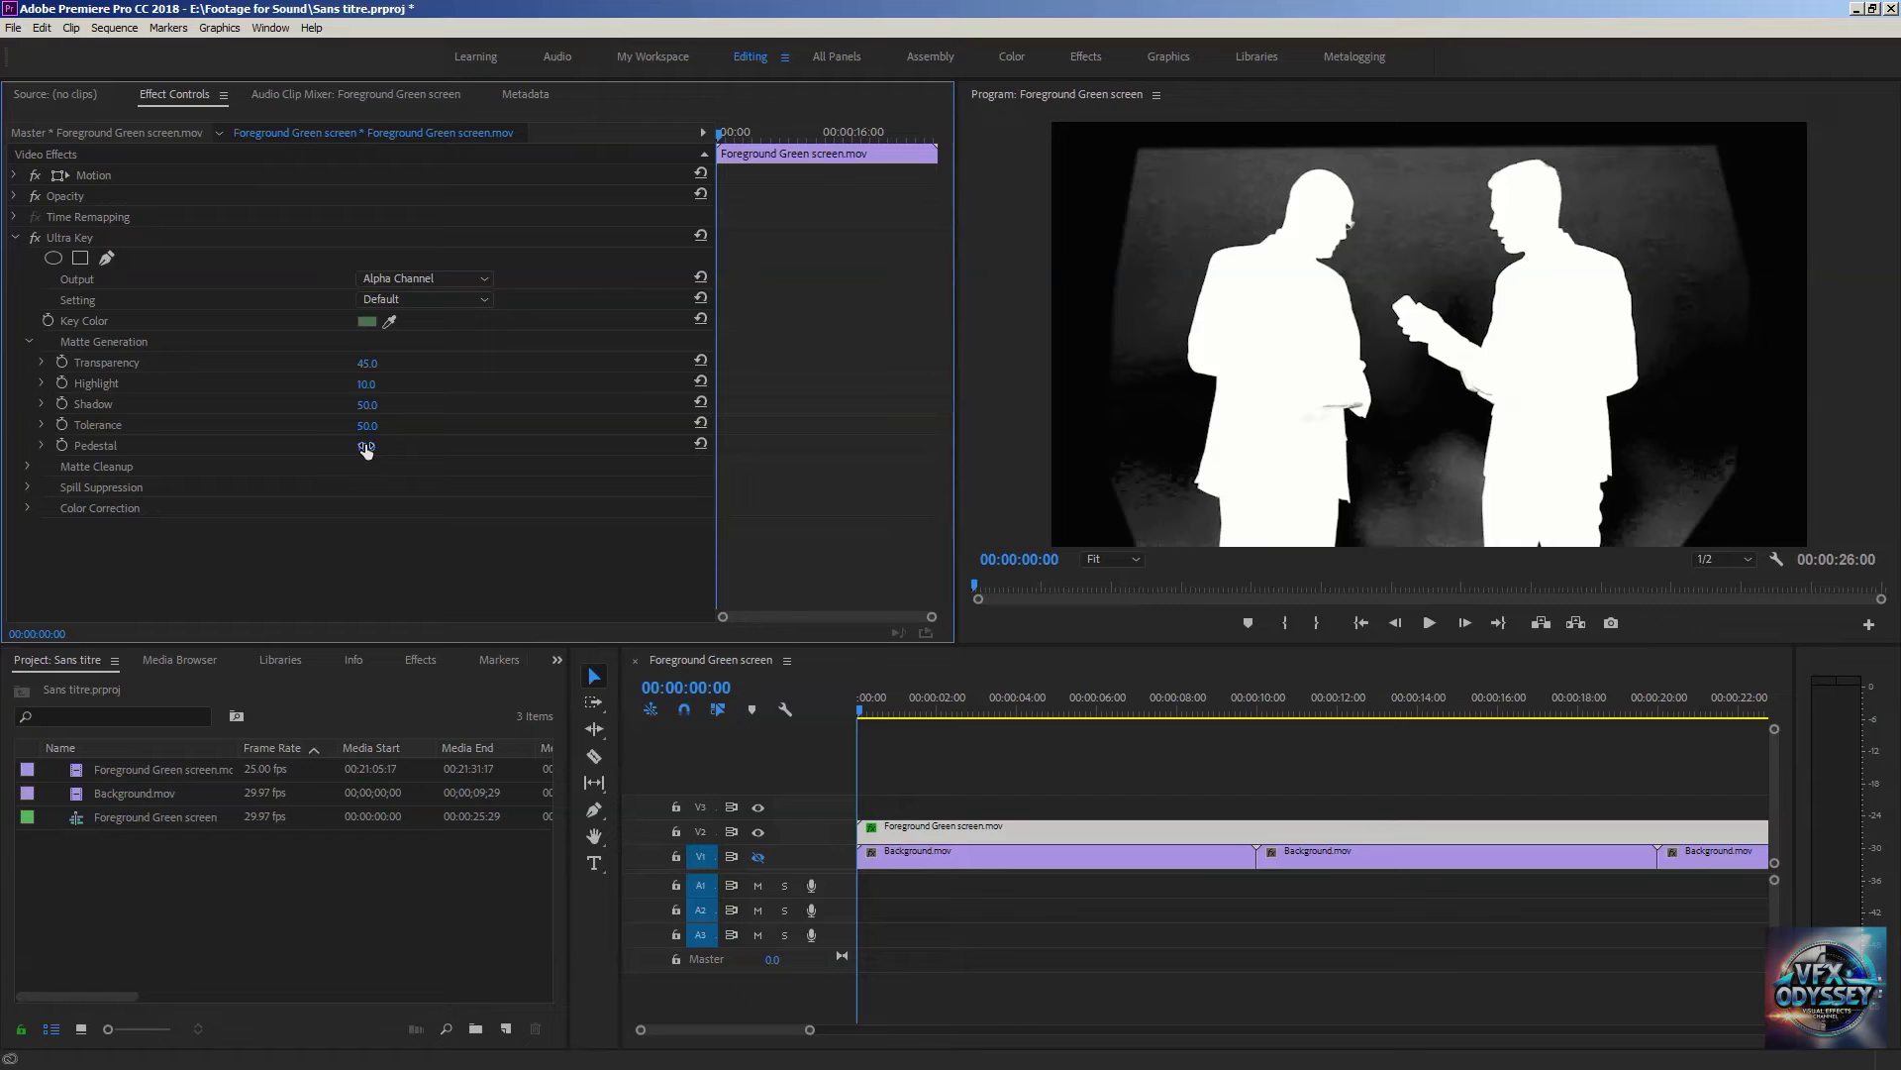
- Try lowering the matte's Pedestal to 6, and reset the parameter to its default
mouse_move(366, 447)
mouse_down()
mouse_move(382, 446)
mouse_move(366, 446)
mouse_up()
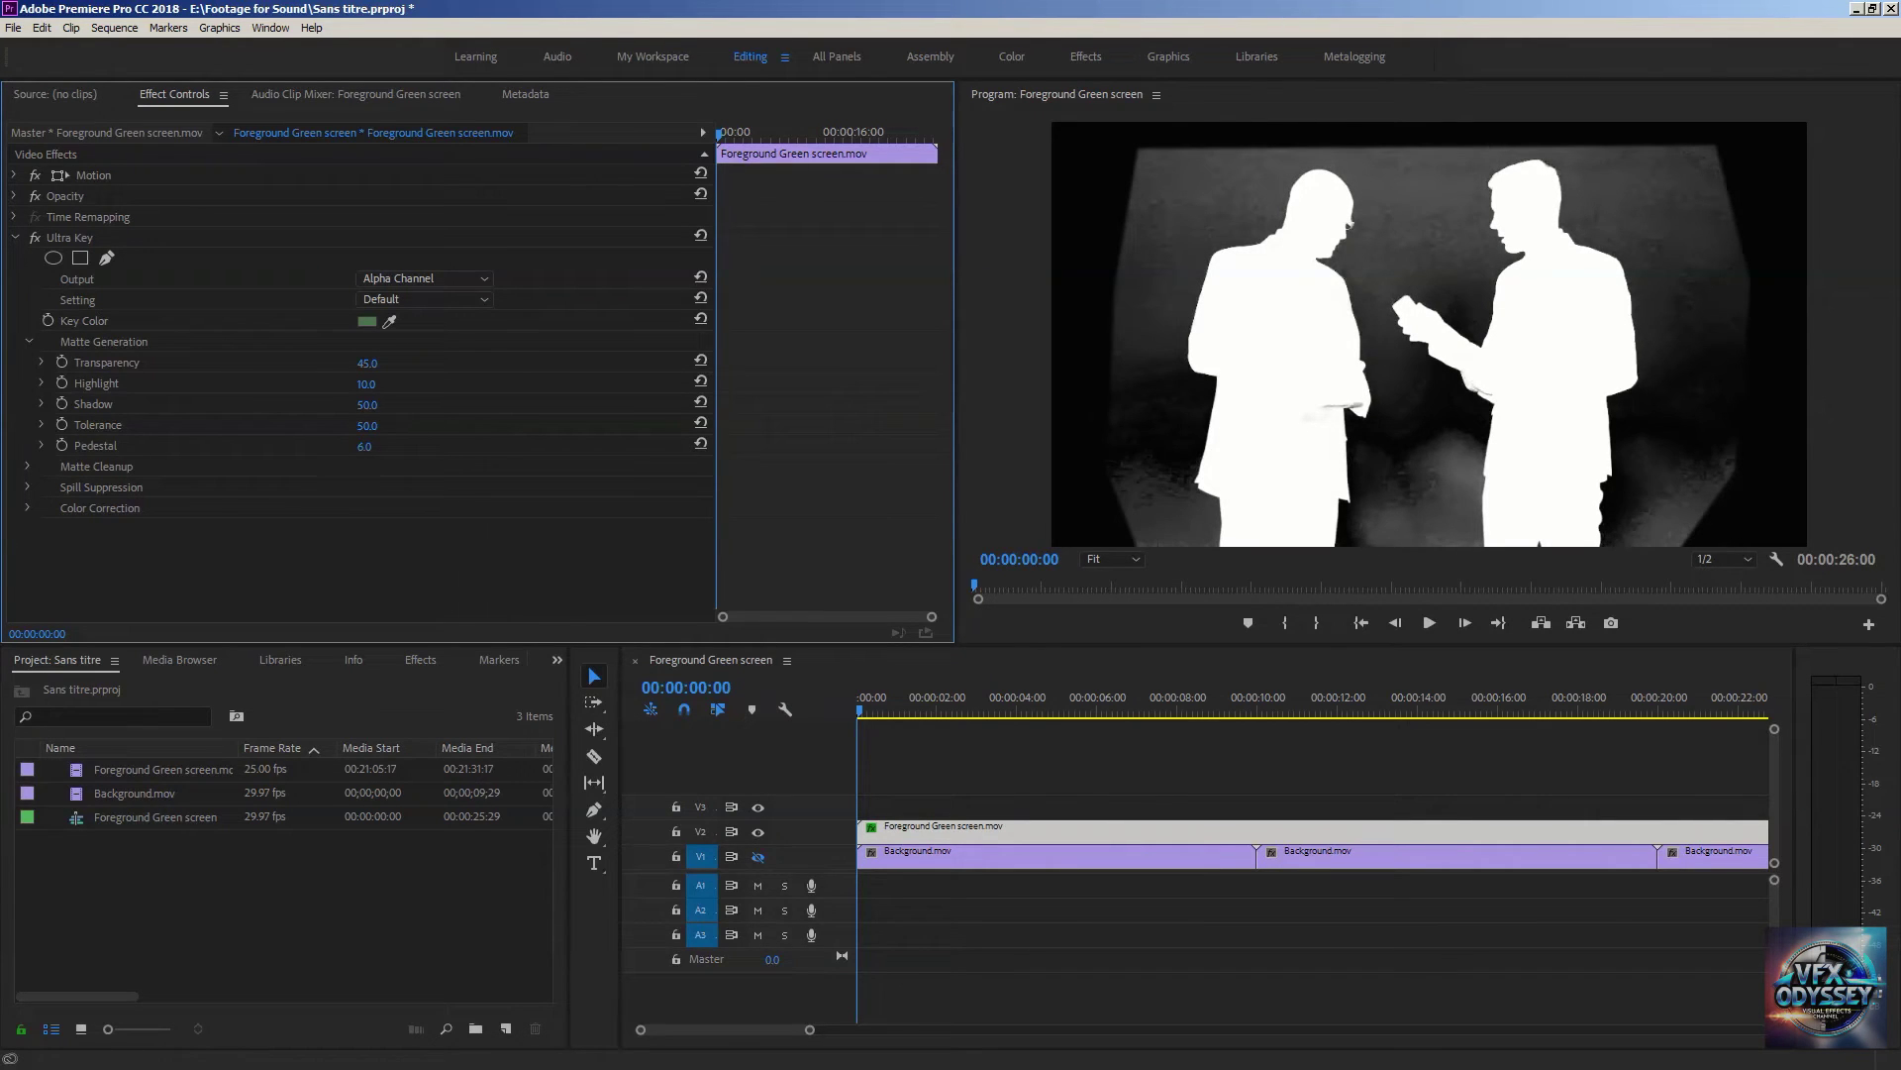
drag(365, 447, 365, 446)
click(699, 444)
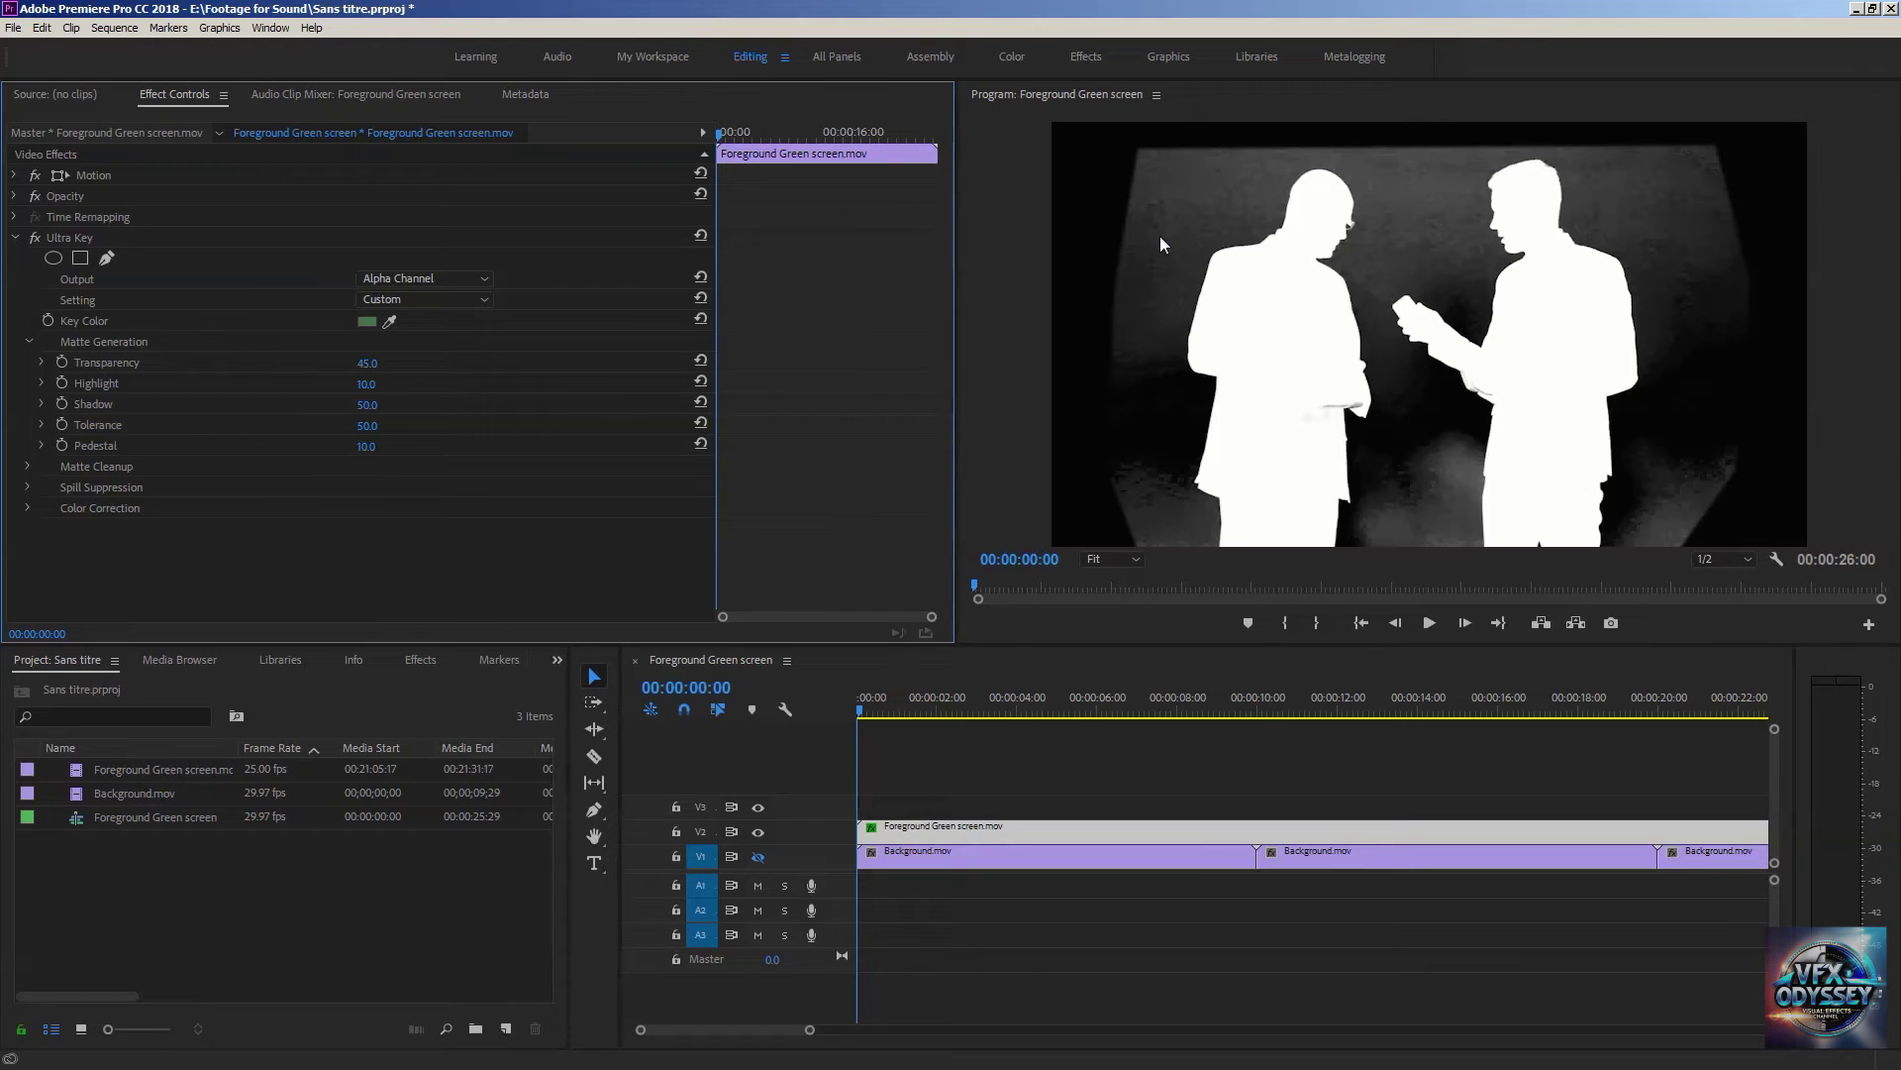
- Raise the Ultra Key Pedestal to 50 to clean the black areas of the matte, and save the project
click(365, 448)
drag(366, 447, 365, 447)
drag(365, 447, 370, 447)
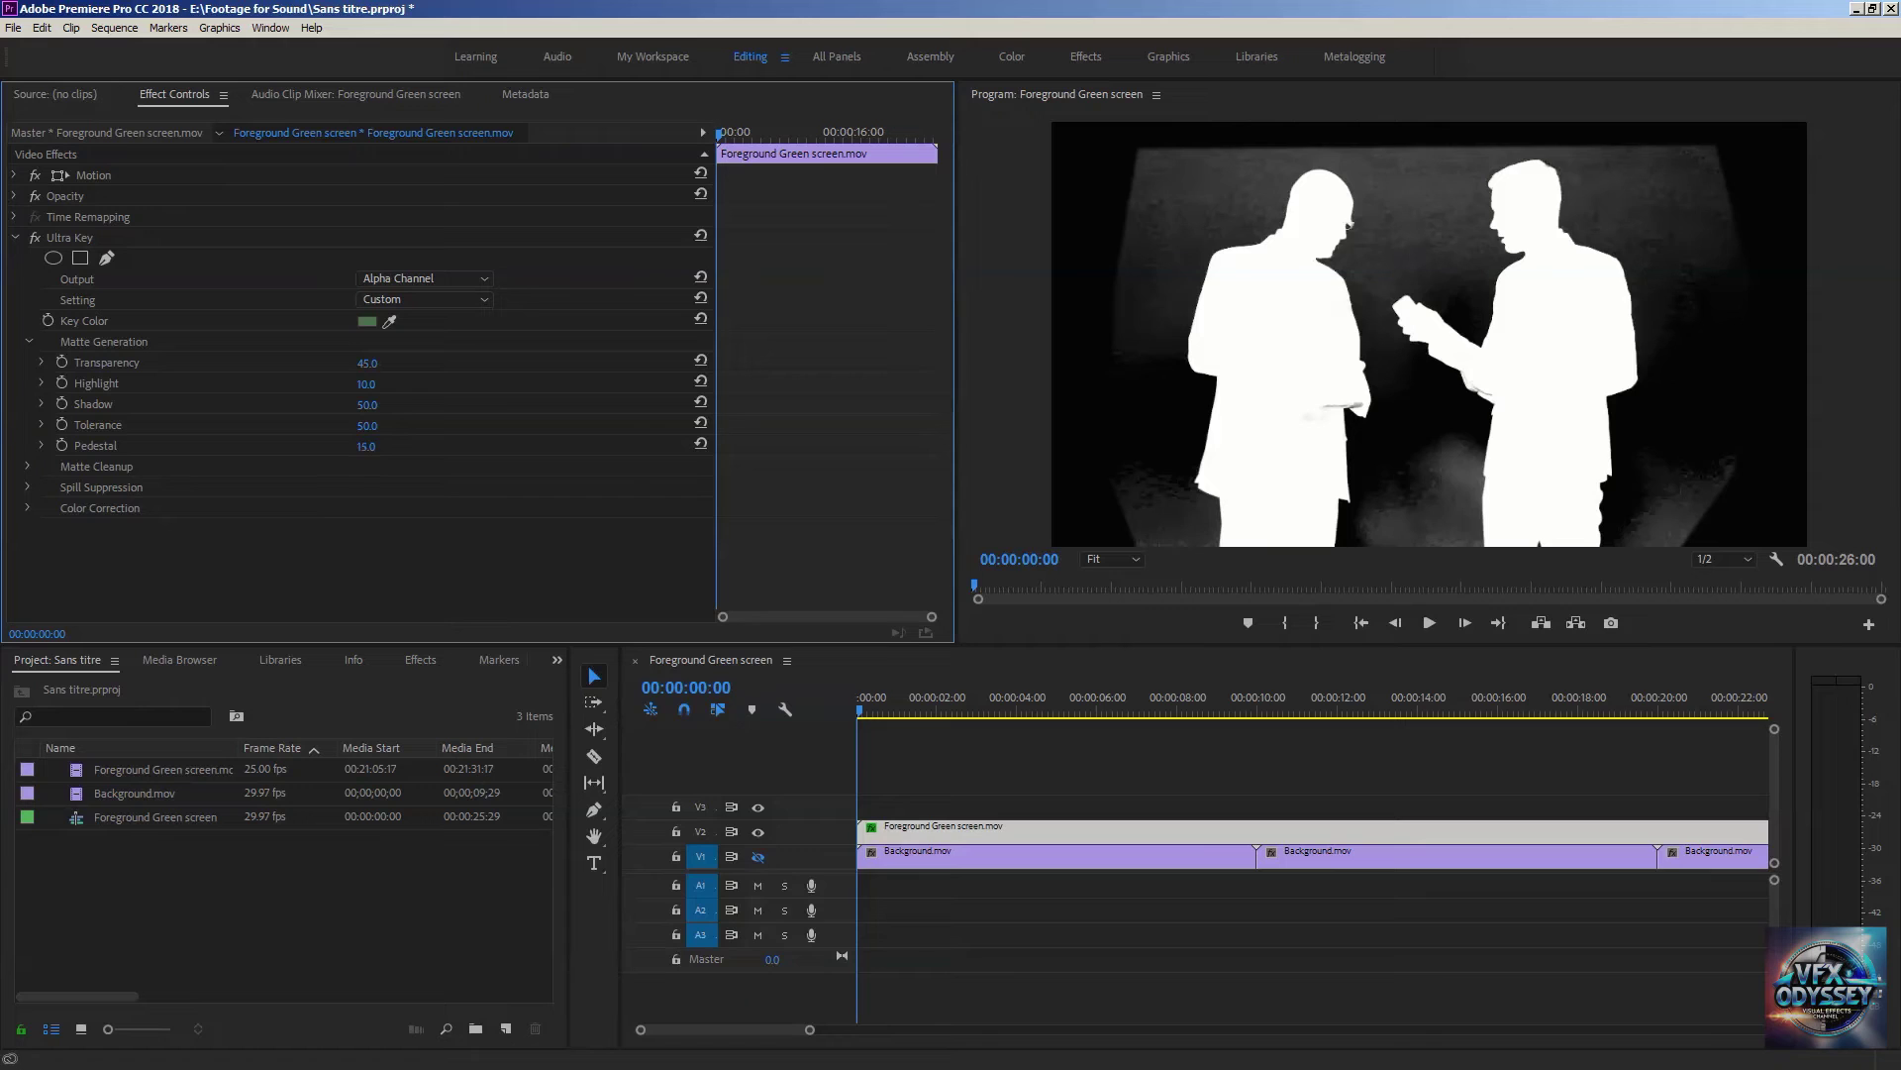
drag(366, 447, 374, 447)
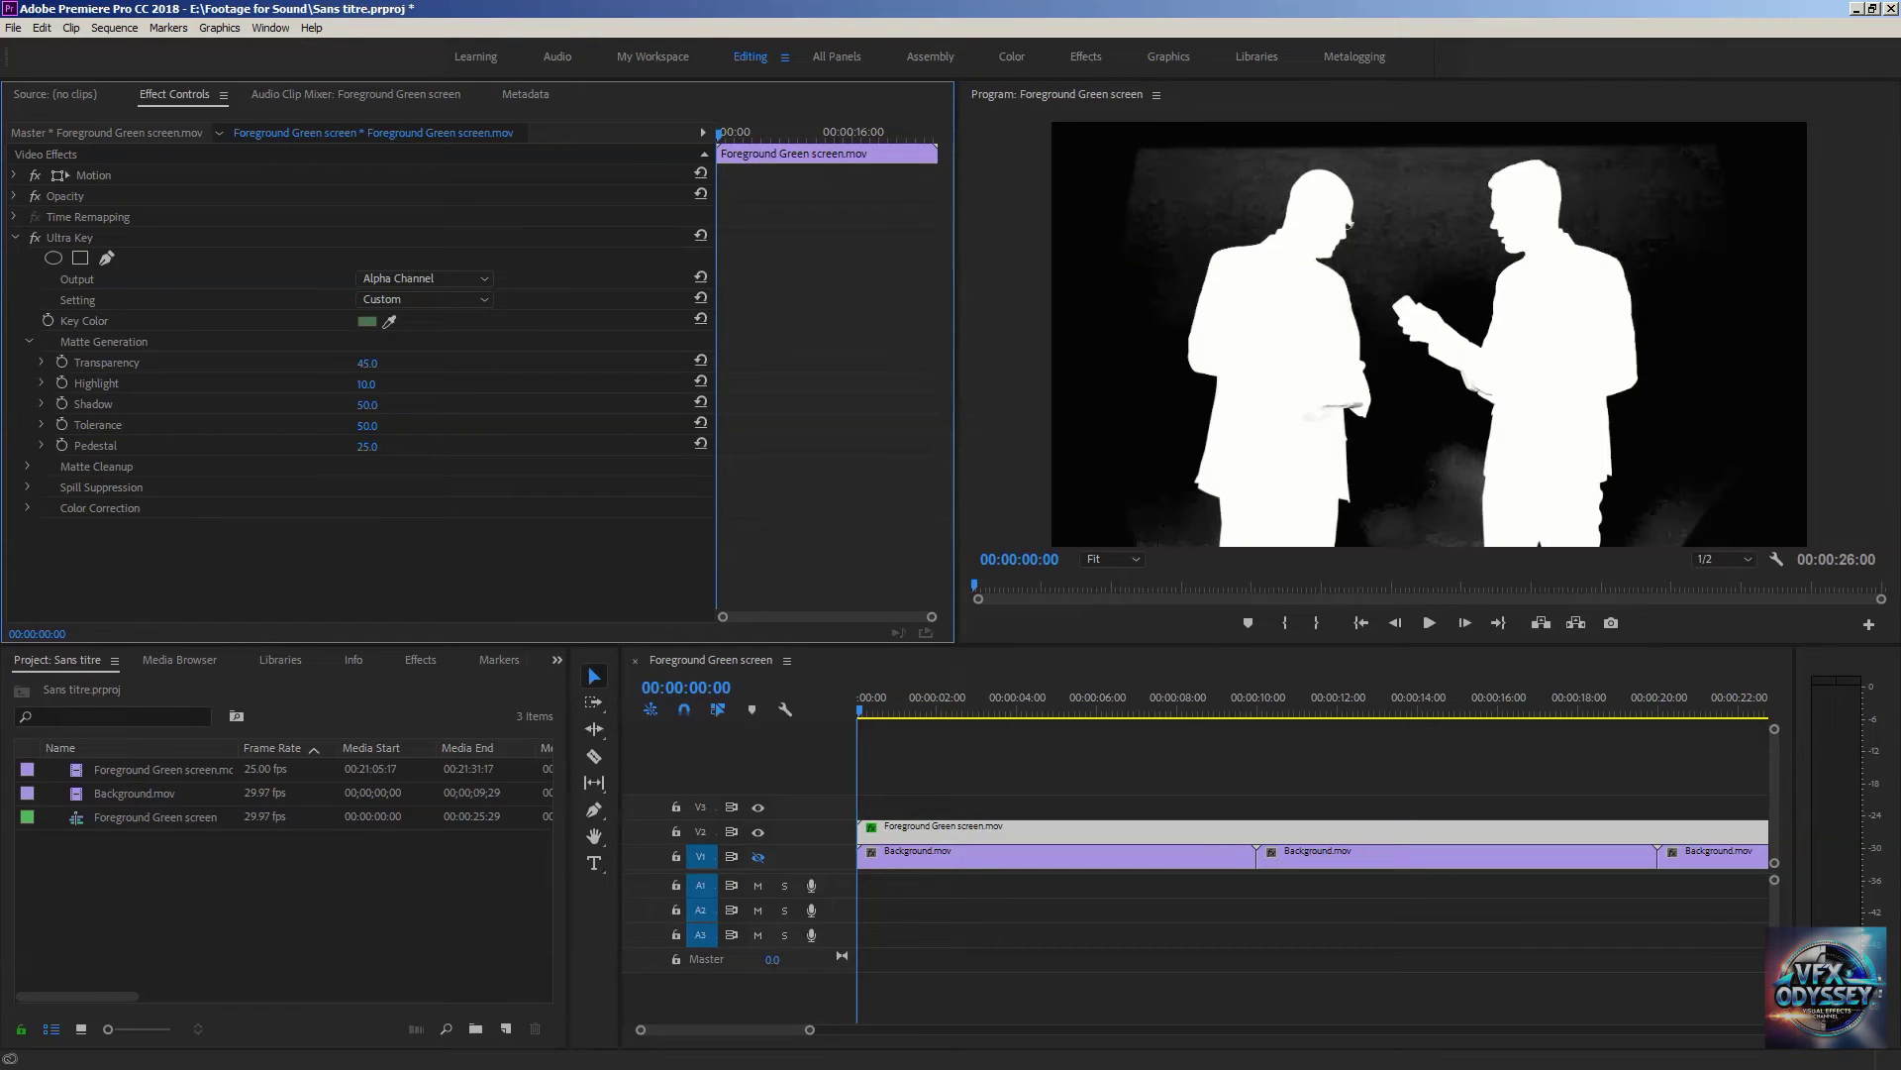
drag(377, 447, 401, 446)
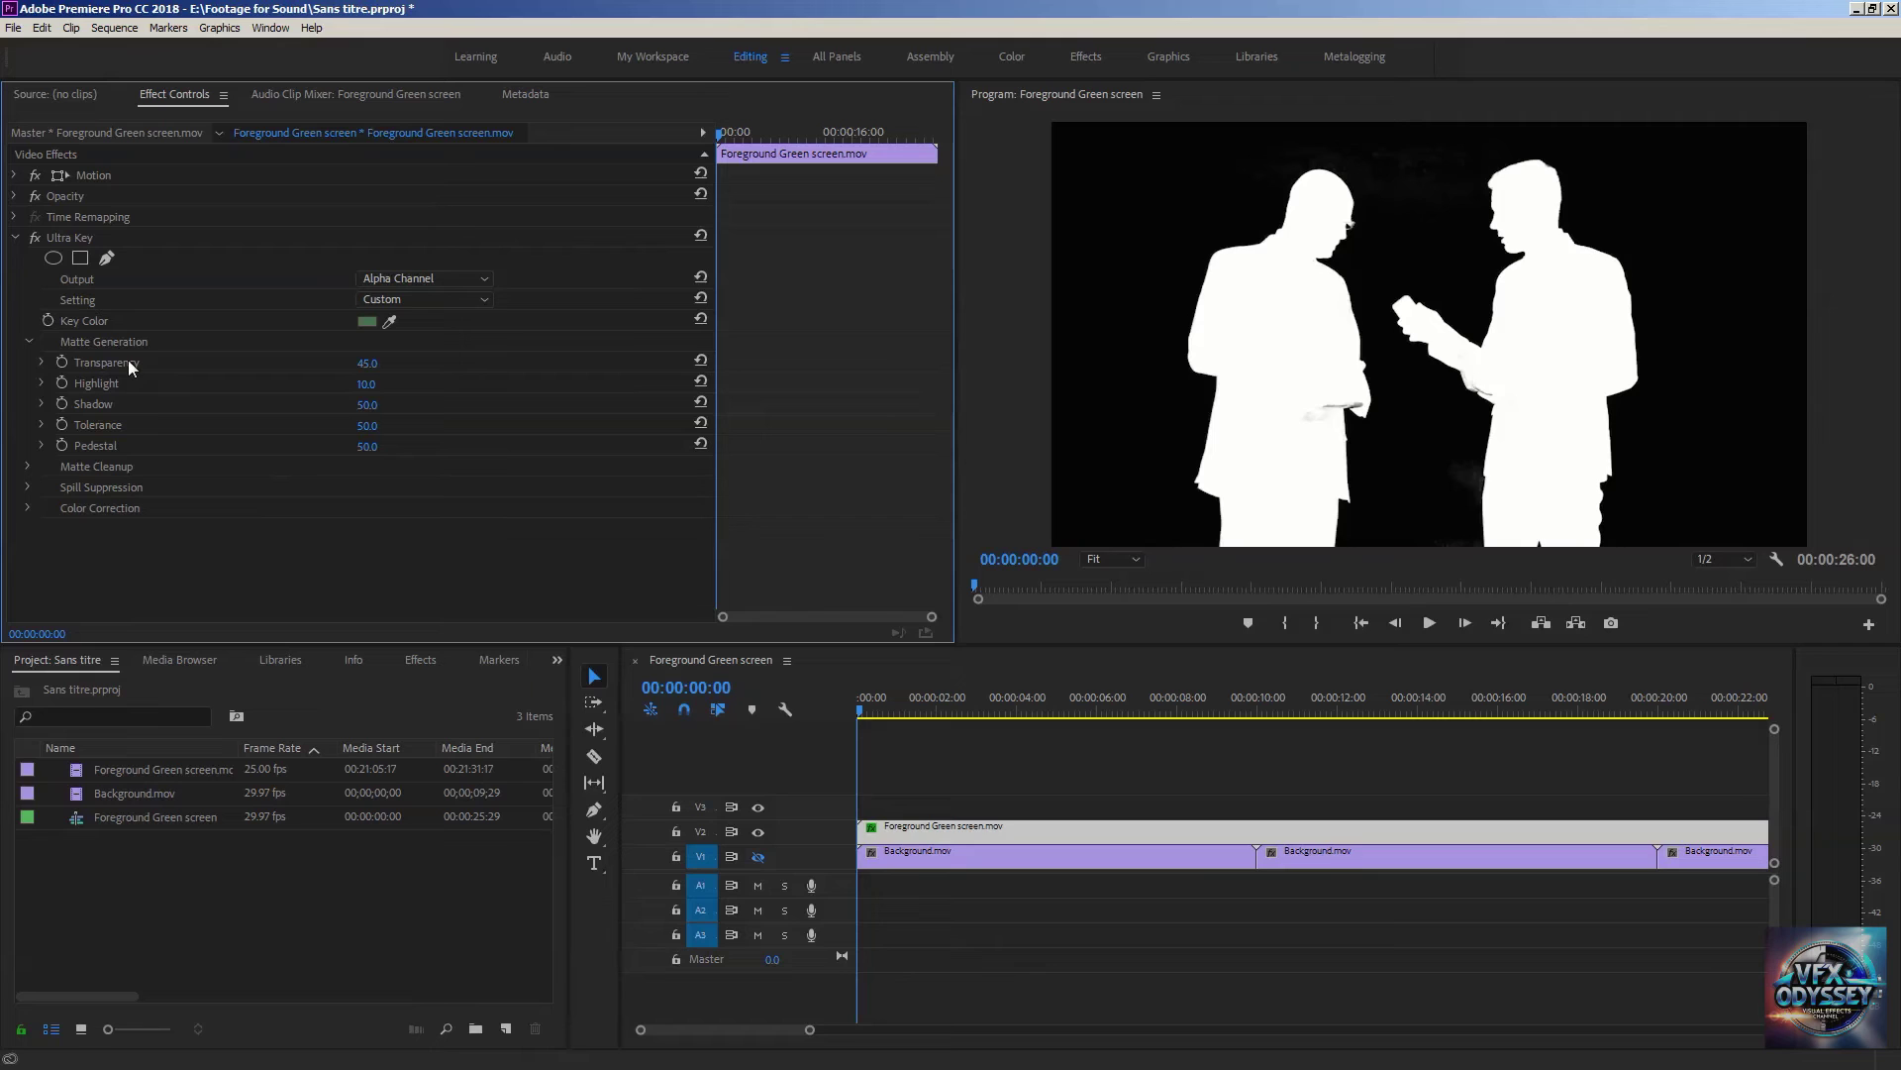
click(29, 340)
click(29, 340)
key(ctrl+s)
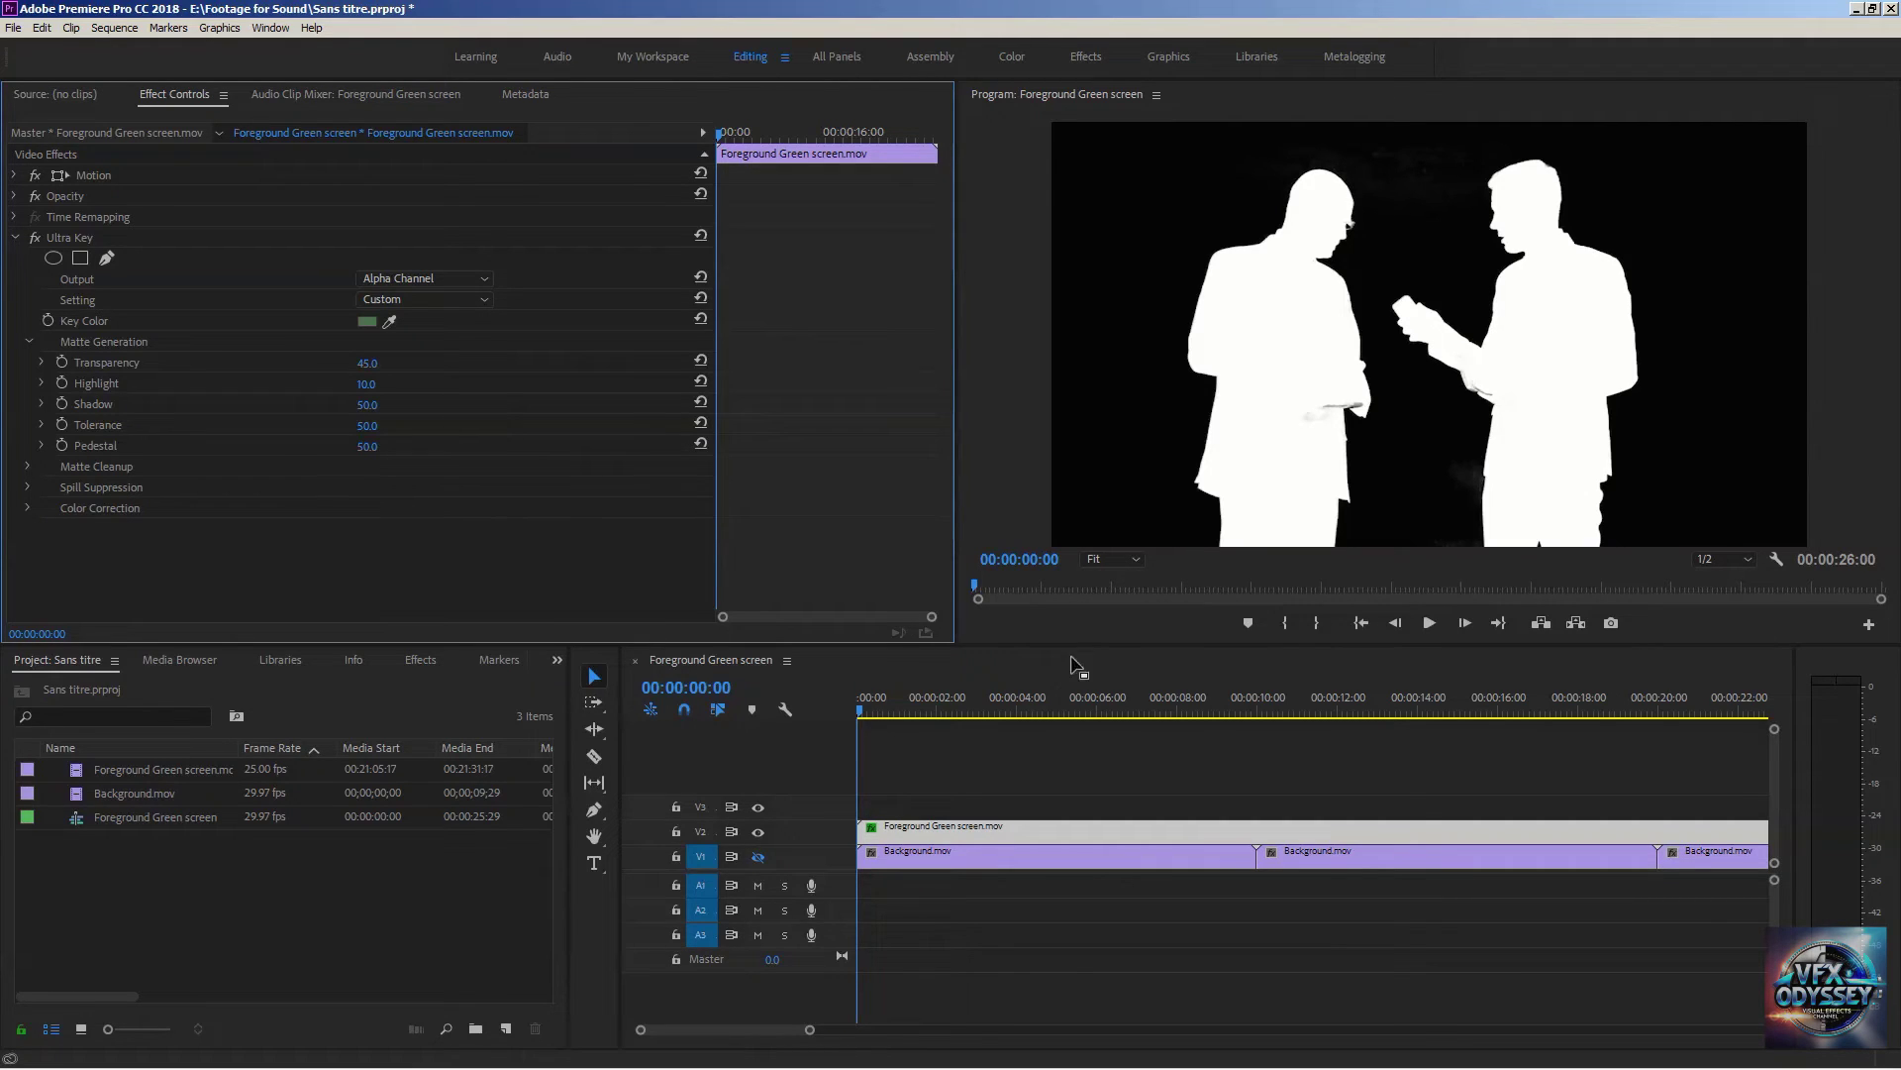
- Examine the alpha matte at 200% magnification for gray noise and rough edges across both men's silhouettes
click(1116, 562)
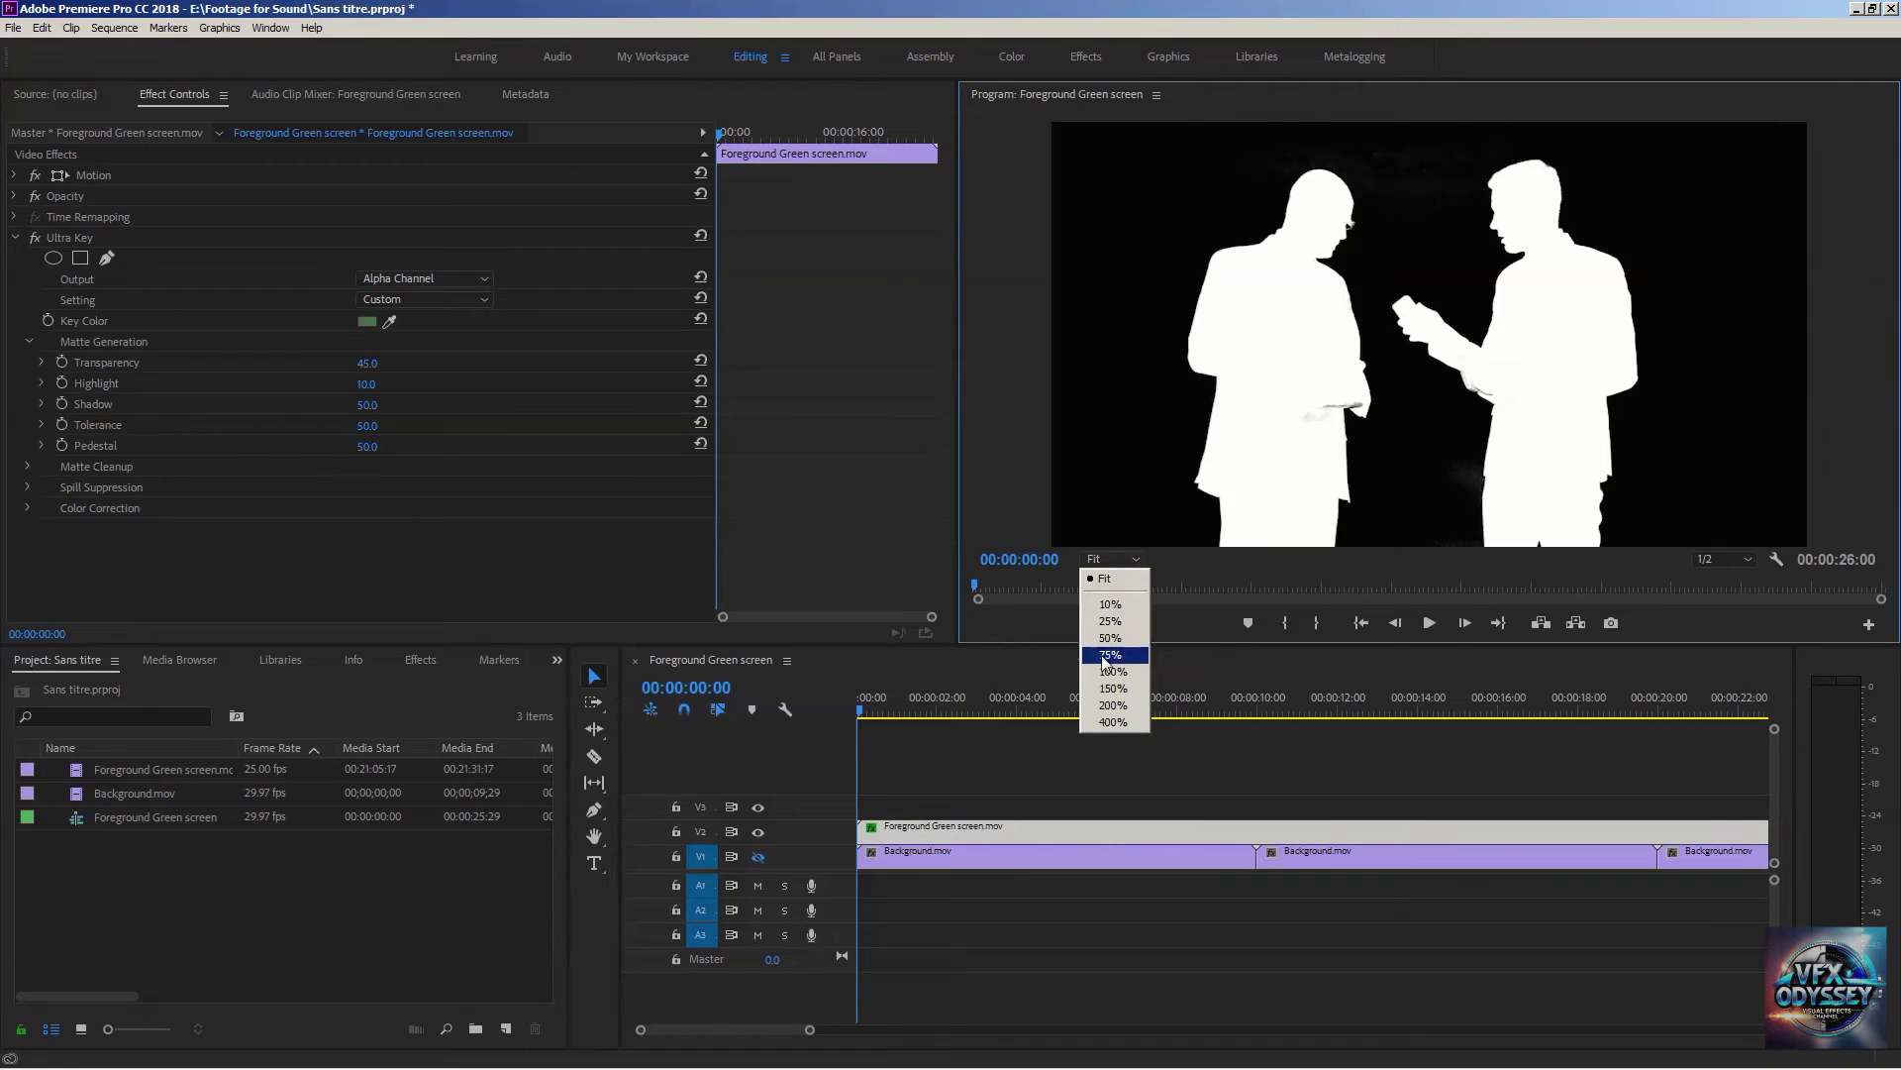
click(1128, 703)
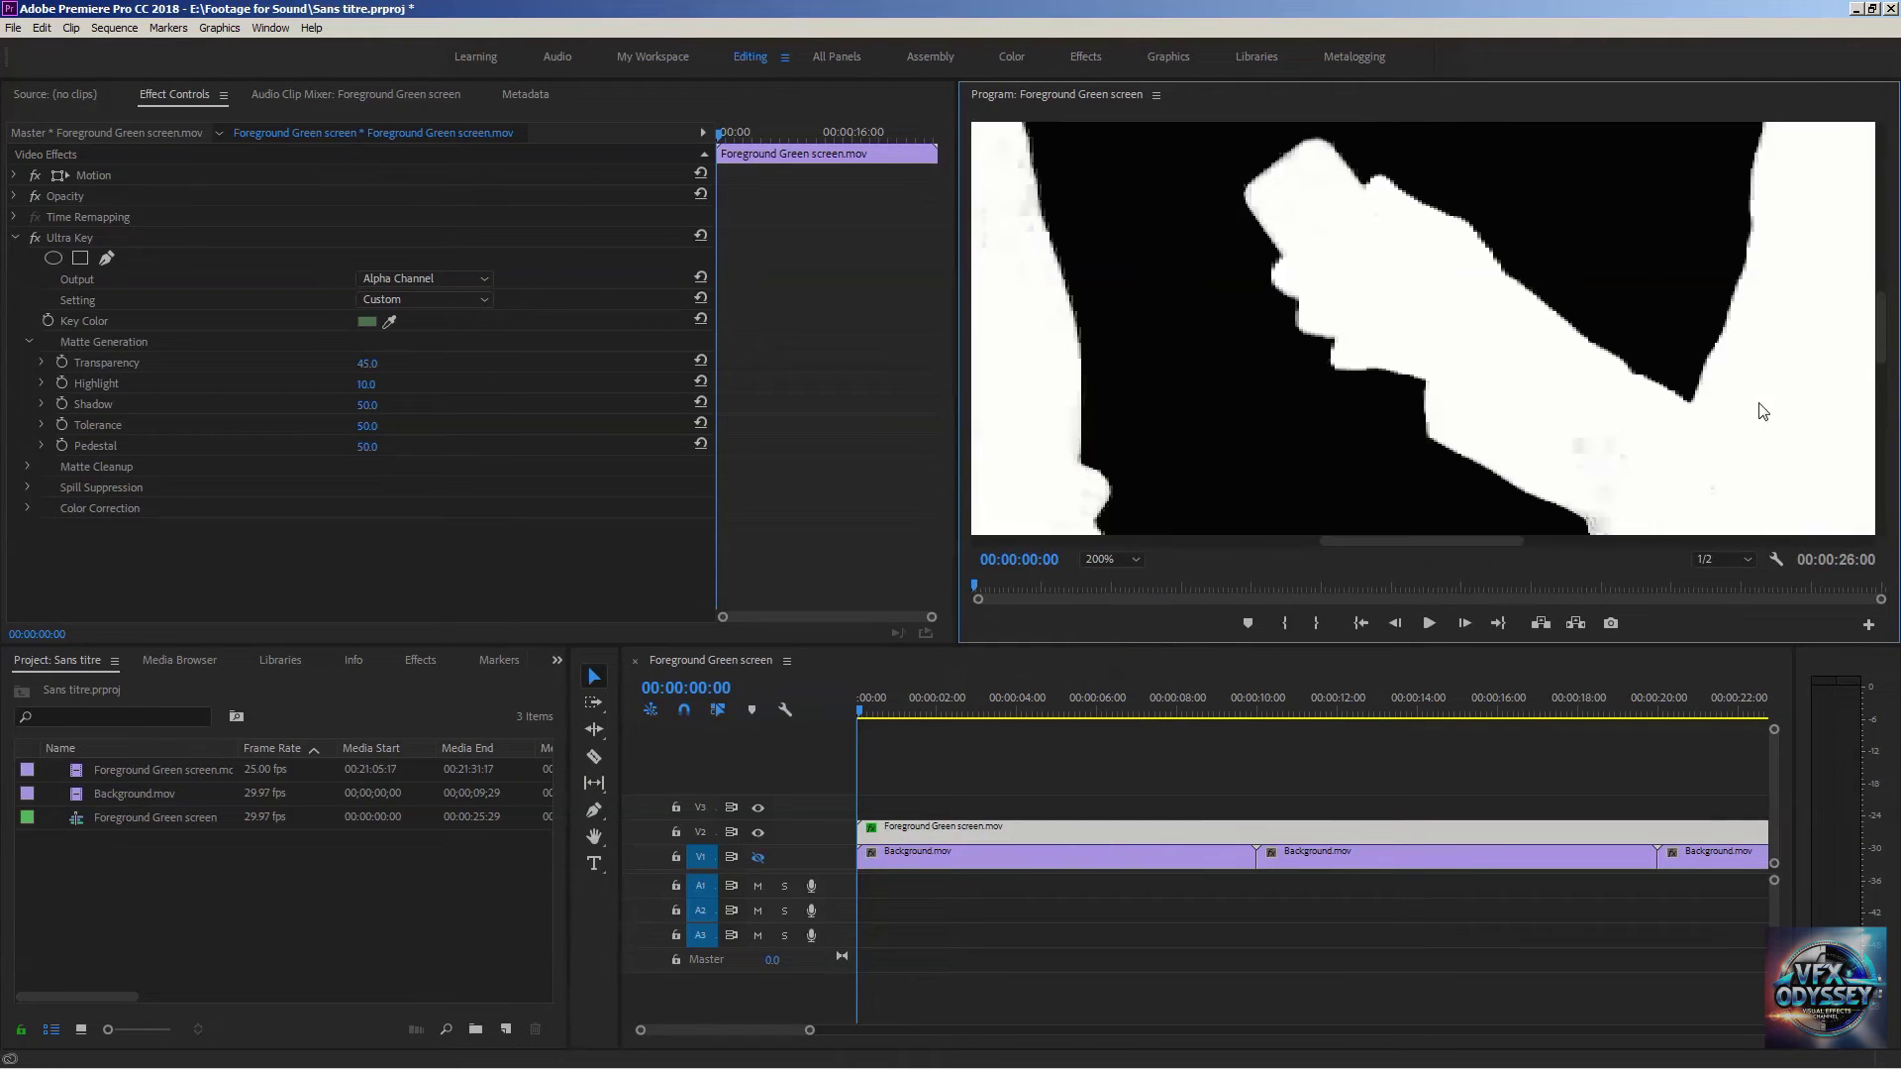
click(1535, 540)
drag(1583, 541, 1686, 541)
drag(1878, 335, 1883, 287)
drag(1715, 535, 1364, 549)
mouse_move(1887, 308)
mouse_down()
mouse_move(1883, 345)
mouse_move(1883, 318)
mouse_up()
scroll(1384, 539, right, 3)
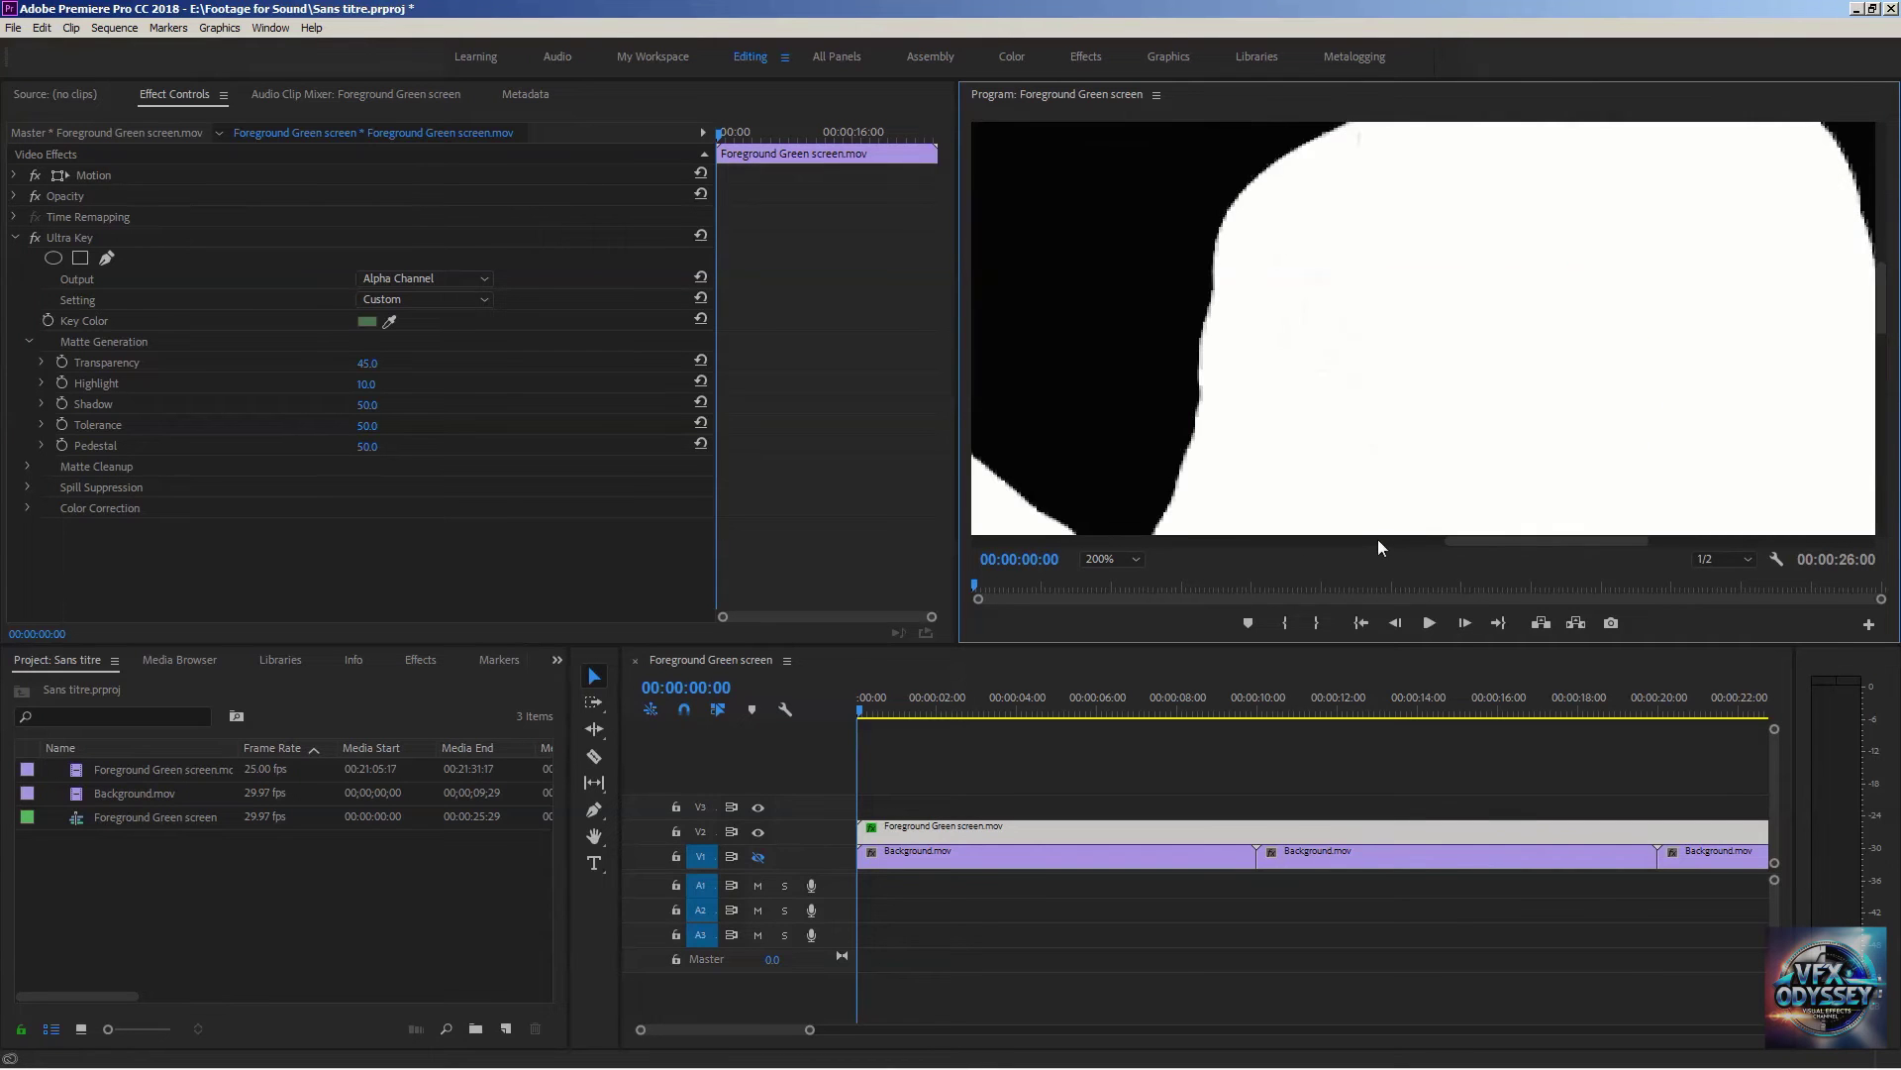
drag(1628, 541, 1334, 543)
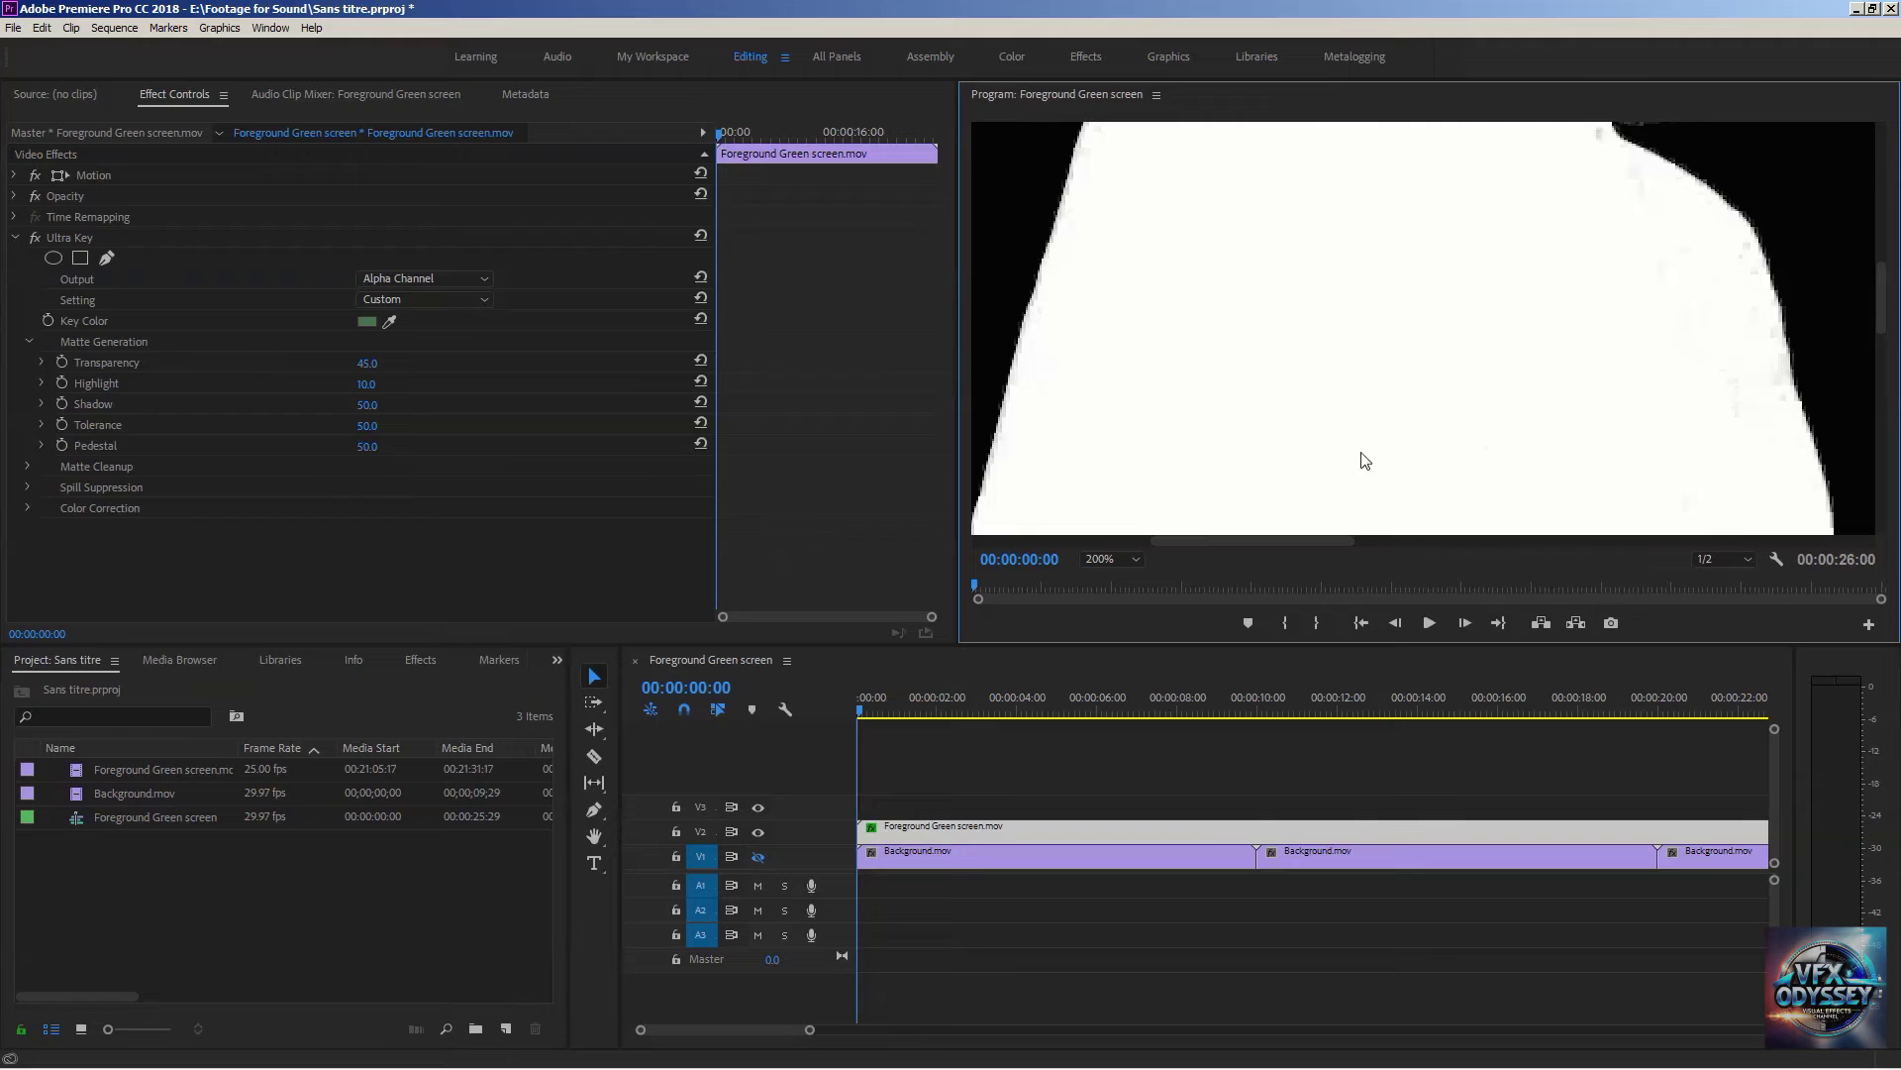
drag(1325, 541, 1345, 538)
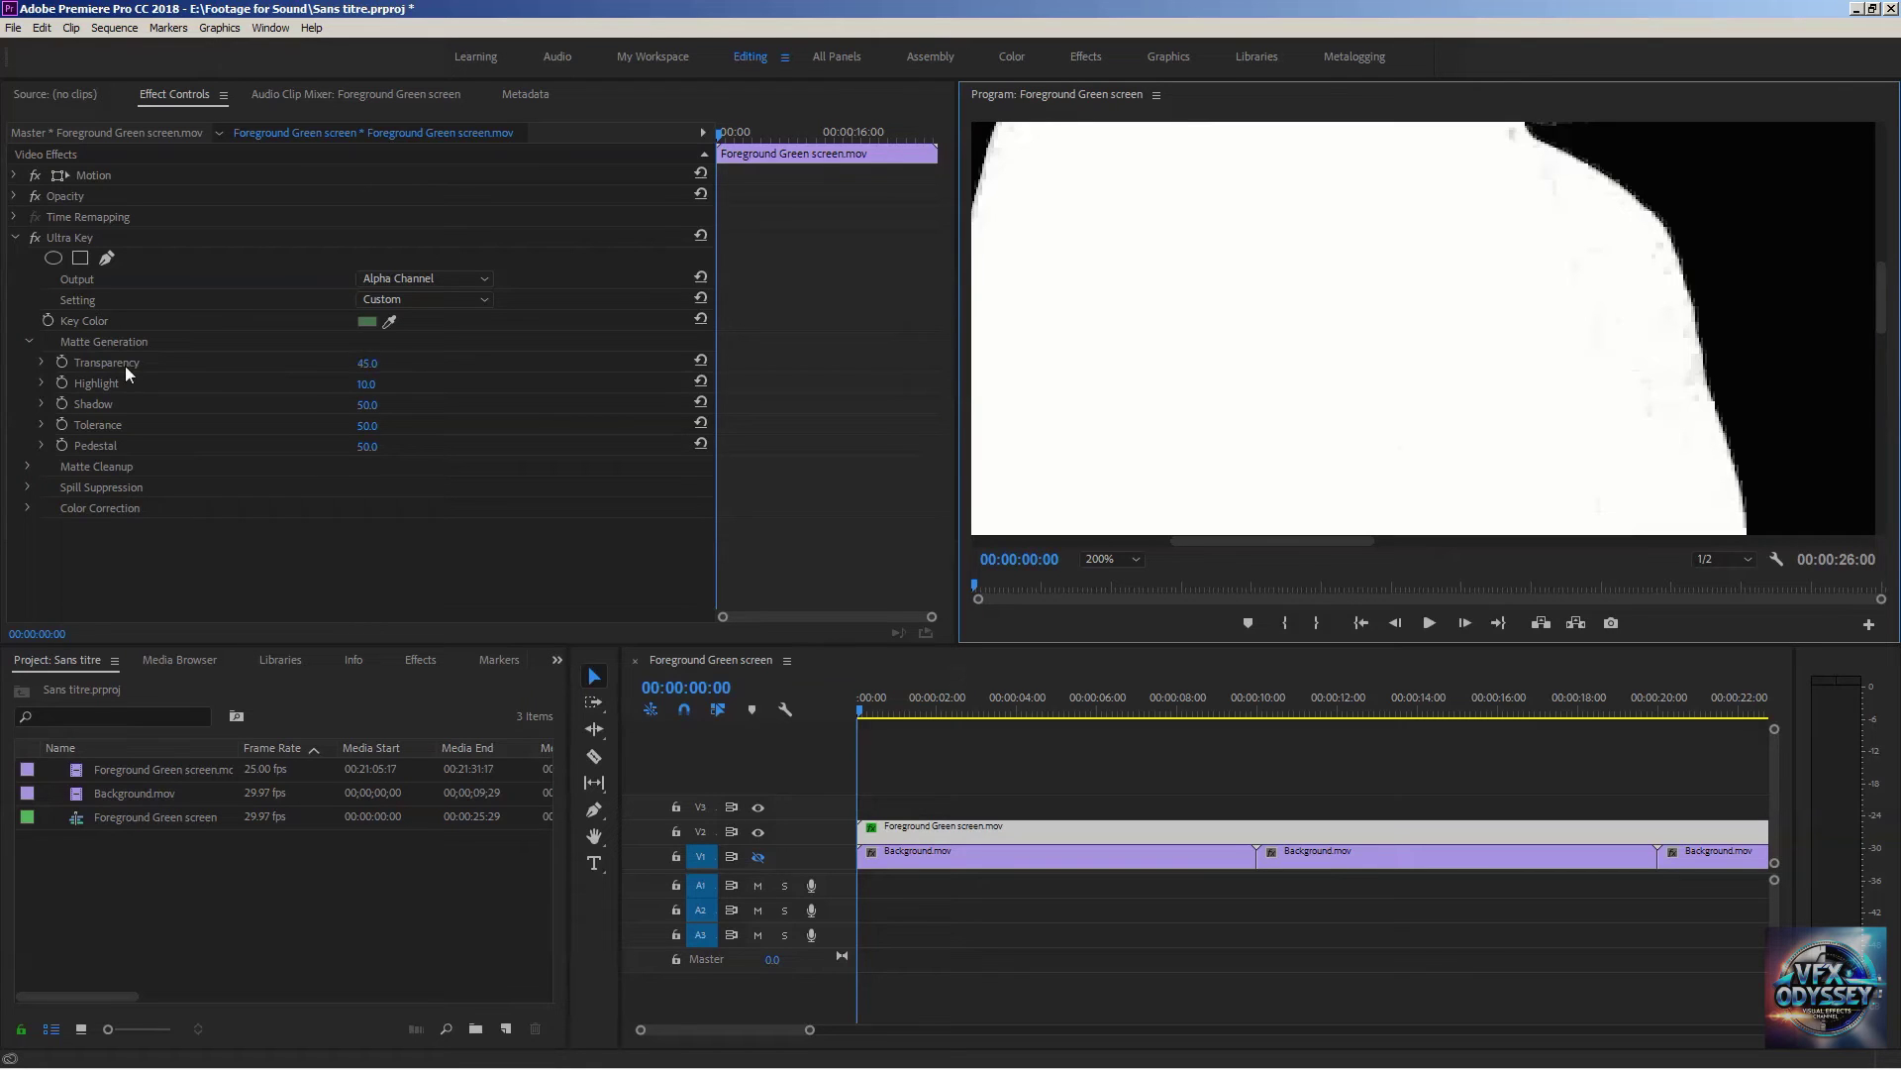
- Try raising the matte's Transparency to 63, and reset the parameter to its default
click(40, 362)
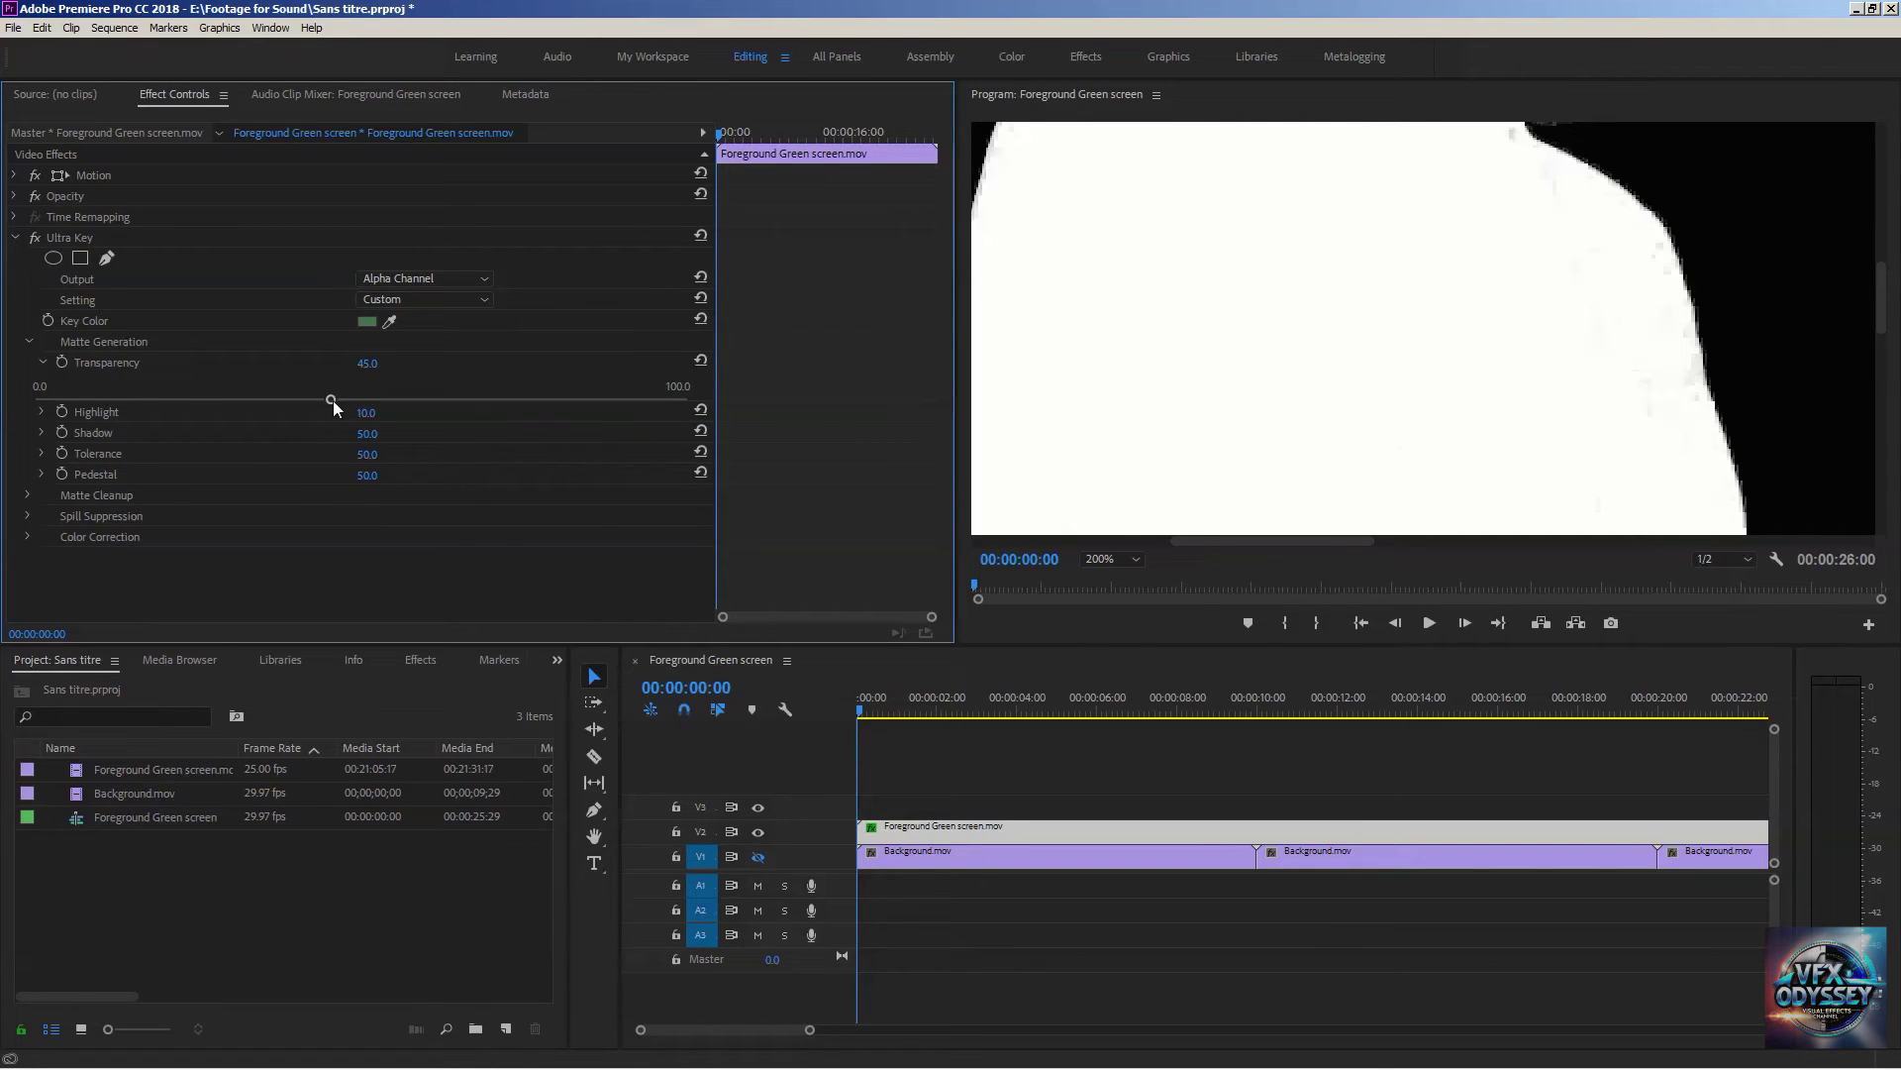
drag(333, 400, 447, 400)
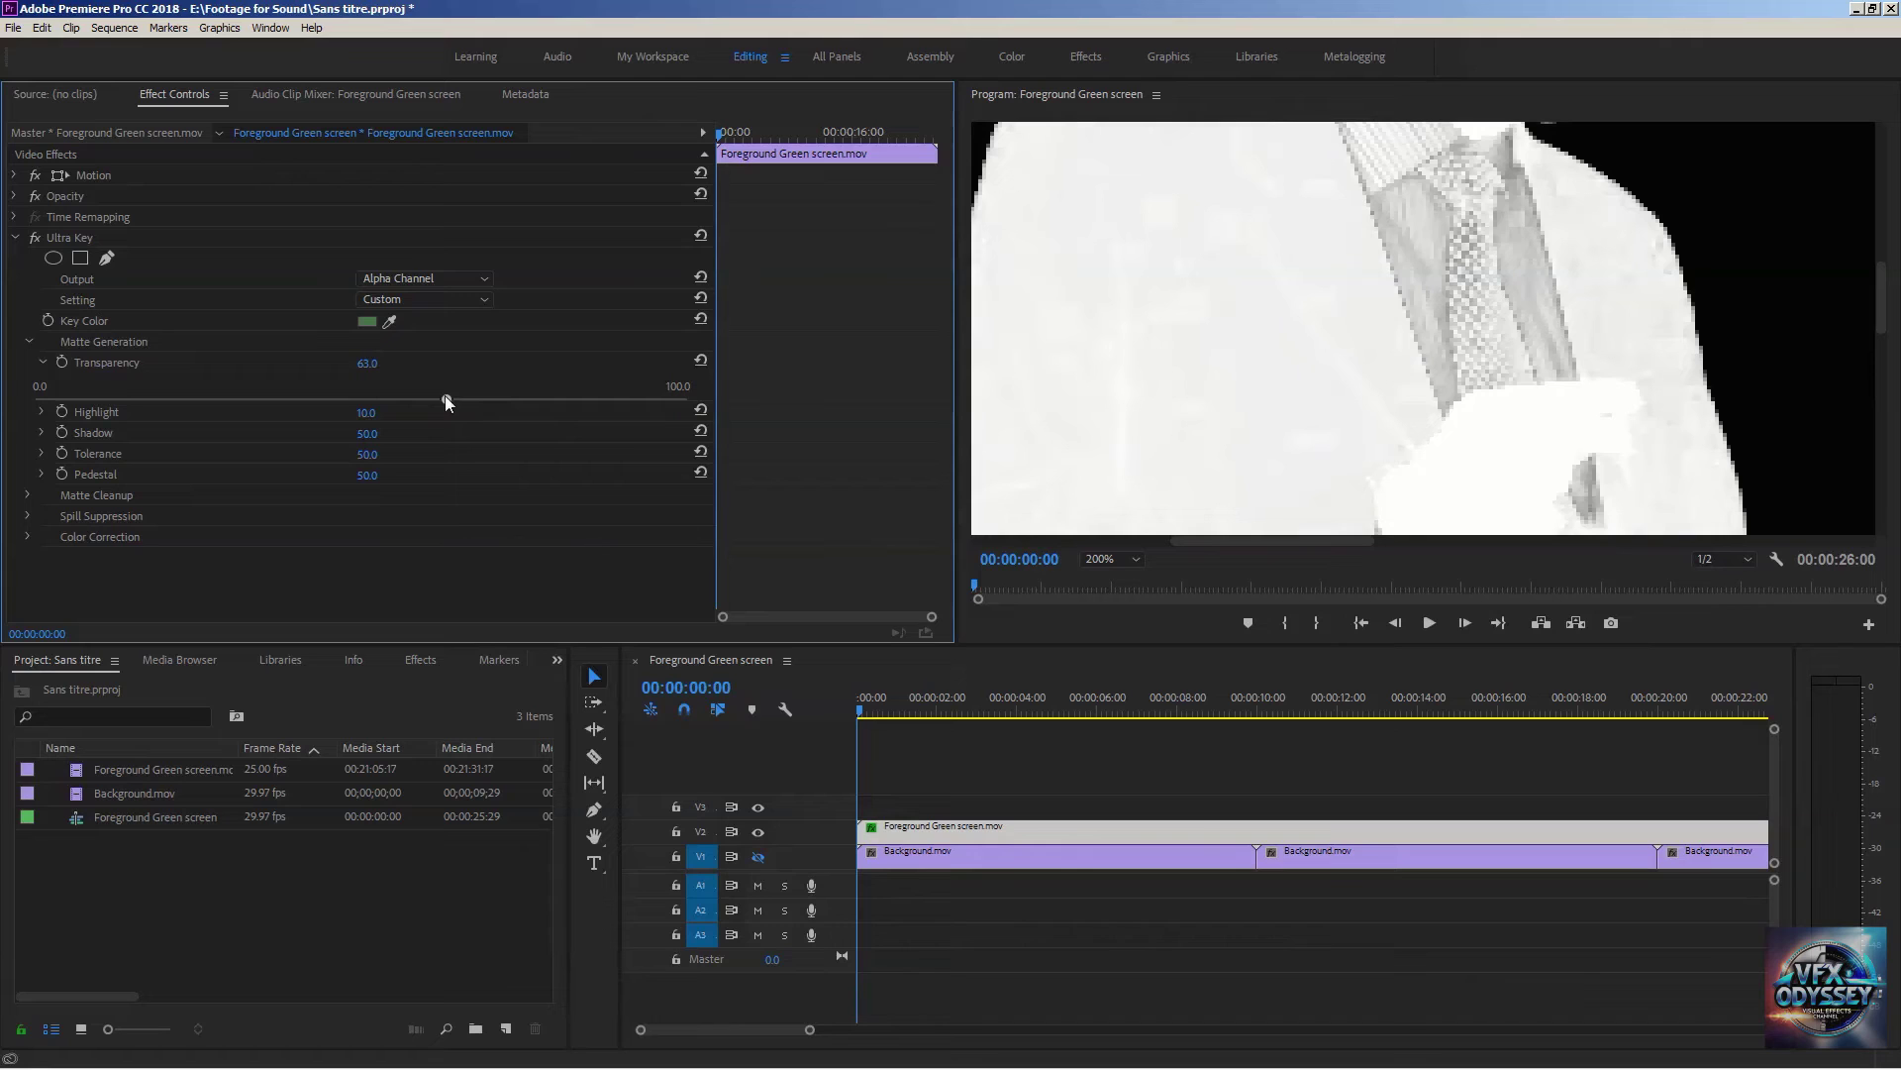
click(700, 360)
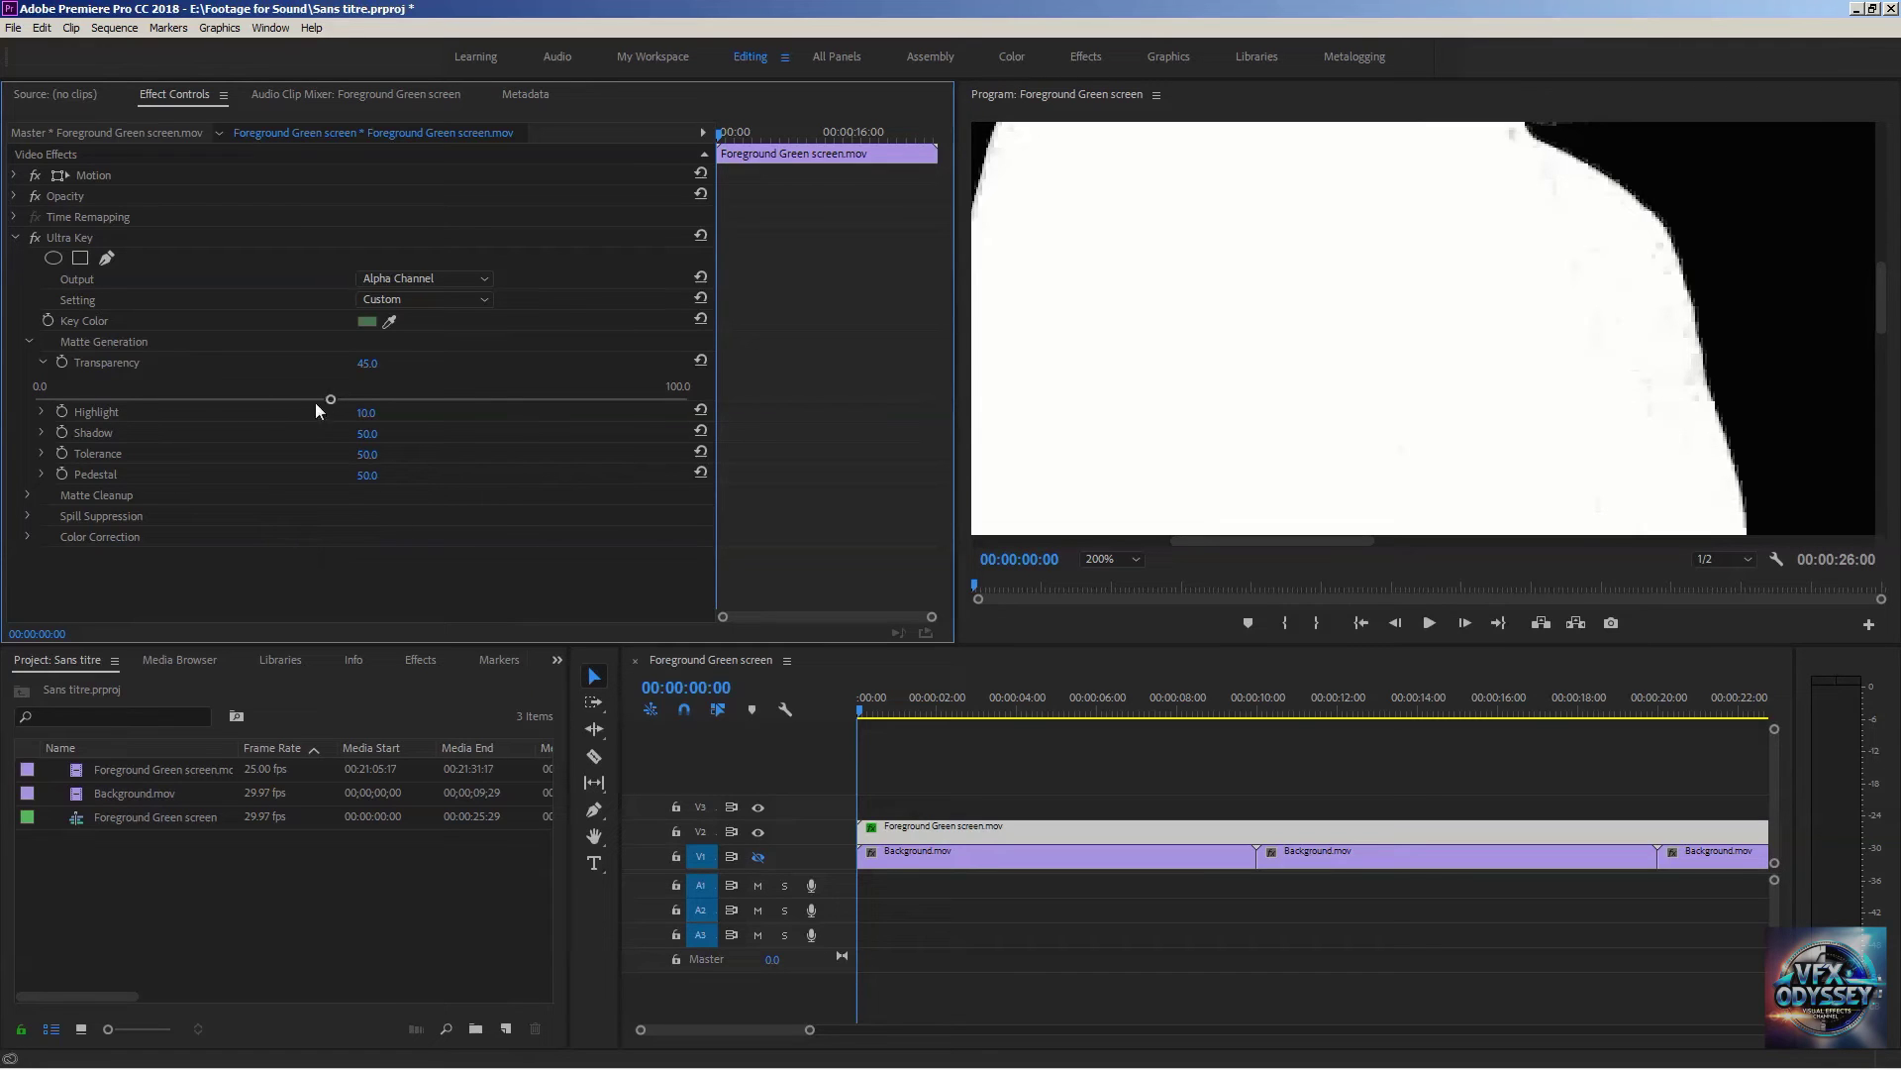
- Lower the Ultra Key Transparency to 25.8 to fill the holes inside the men, checking the whole frame
drag(330, 401, 330, 401)
drag(252, 393, 234, 388)
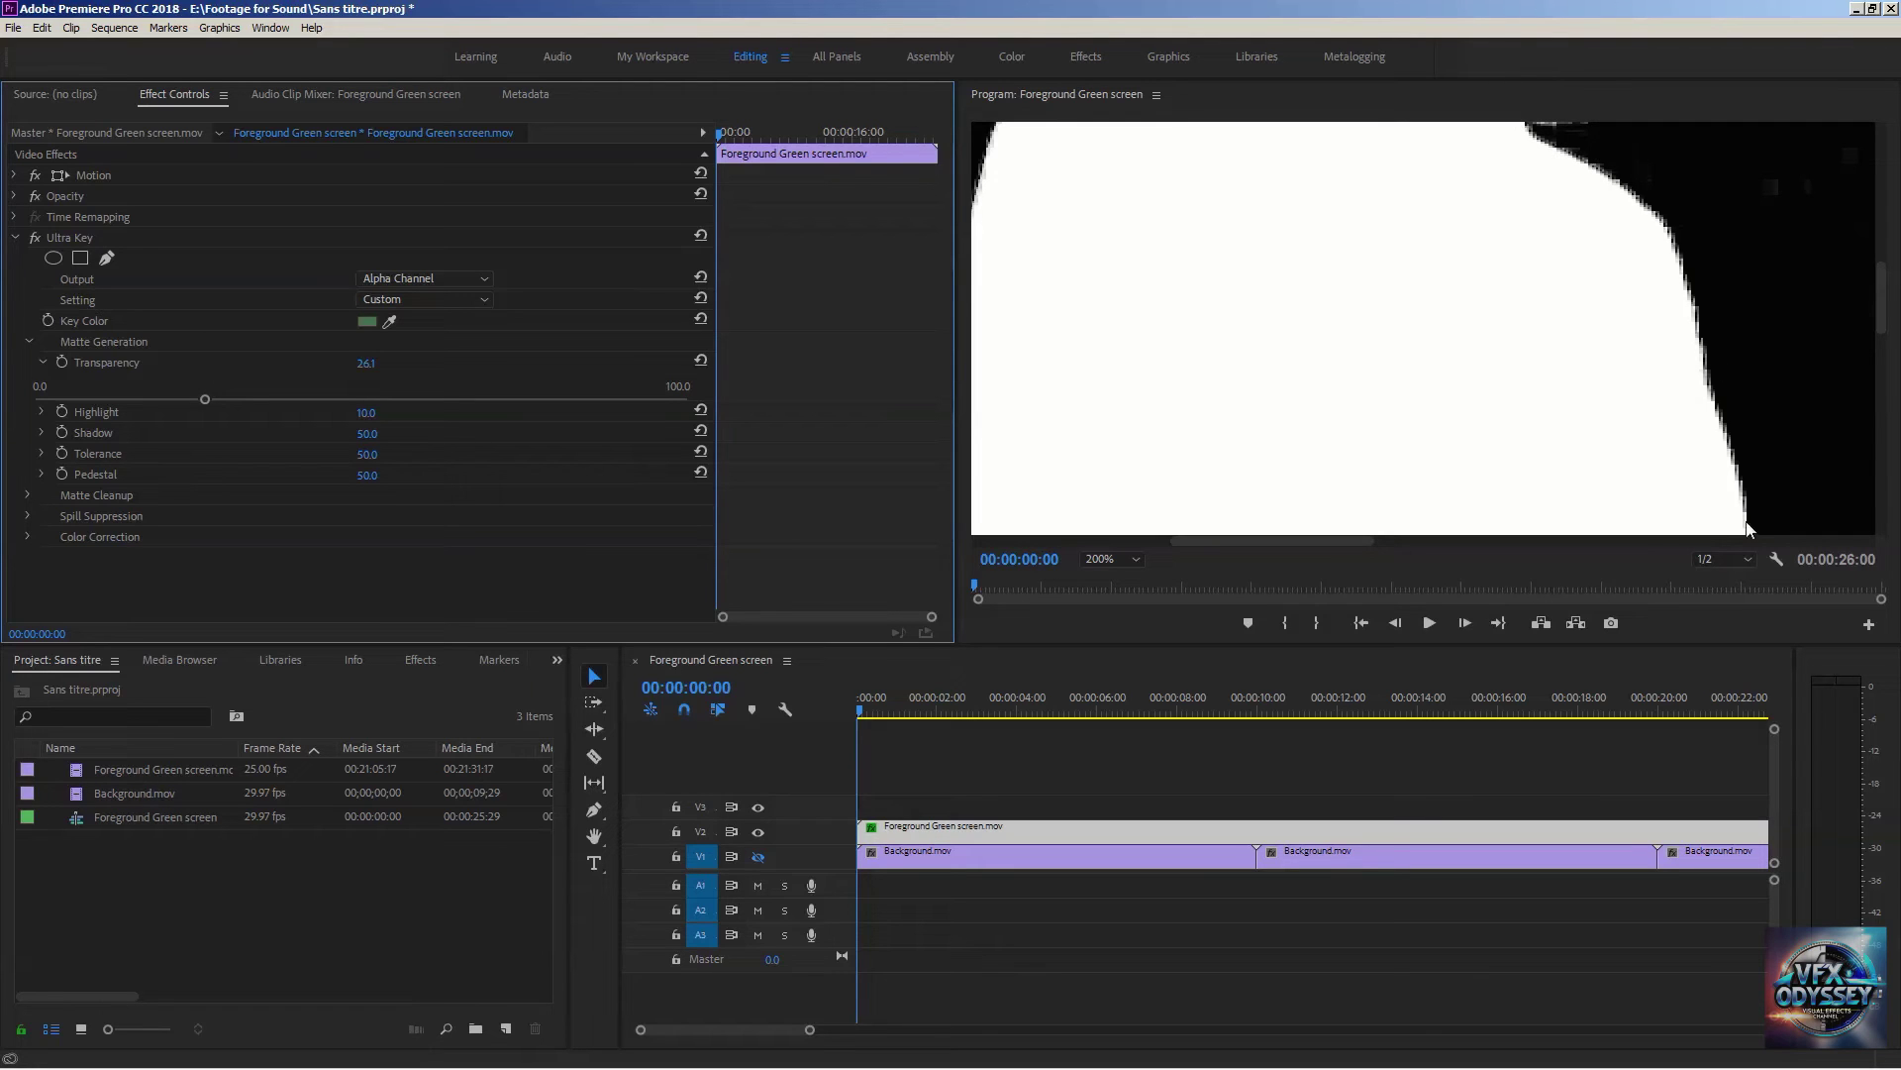
mouse_move(206, 401)
mouse_down()
mouse_move(222, 400)
mouse_move(189, 393)
mouse_up()
drag(191, 400, 212, 399)
click(1107, 559)
click(1030, 576)
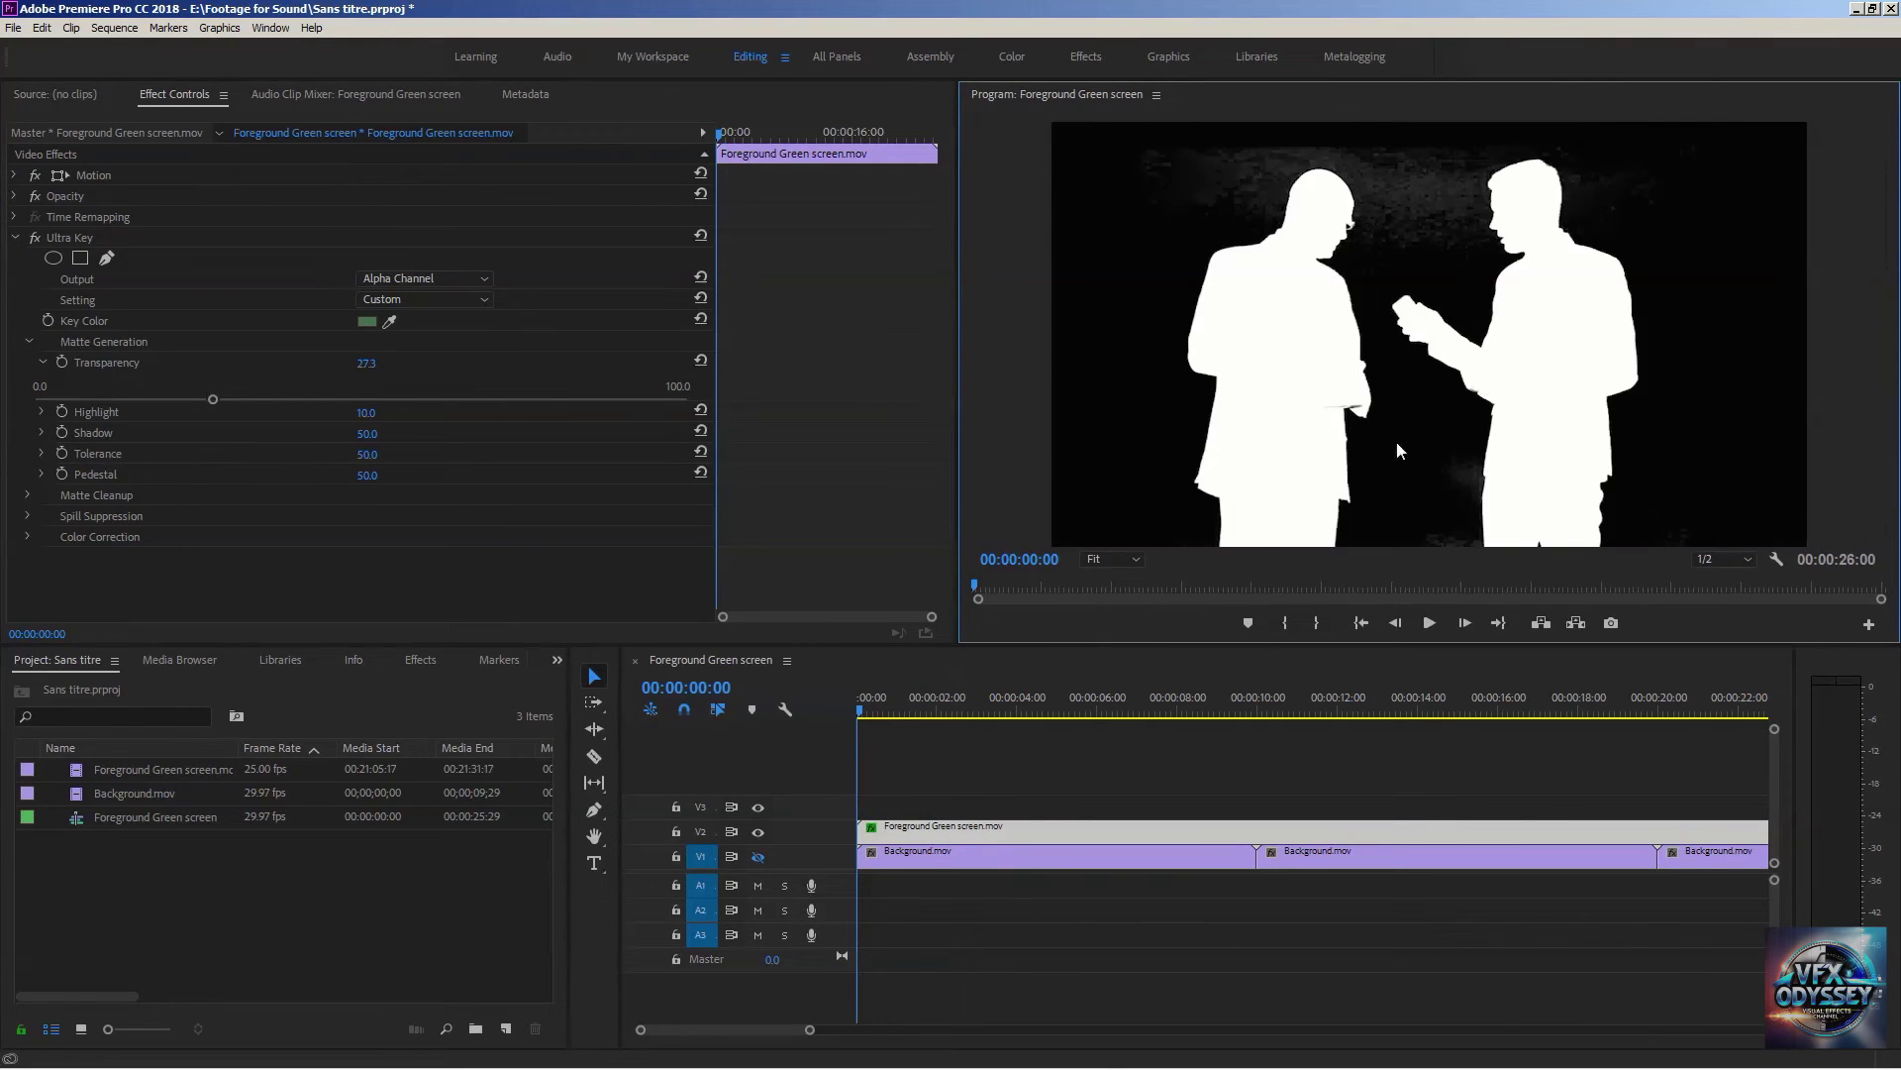
drag(210, 400, 210, 396)
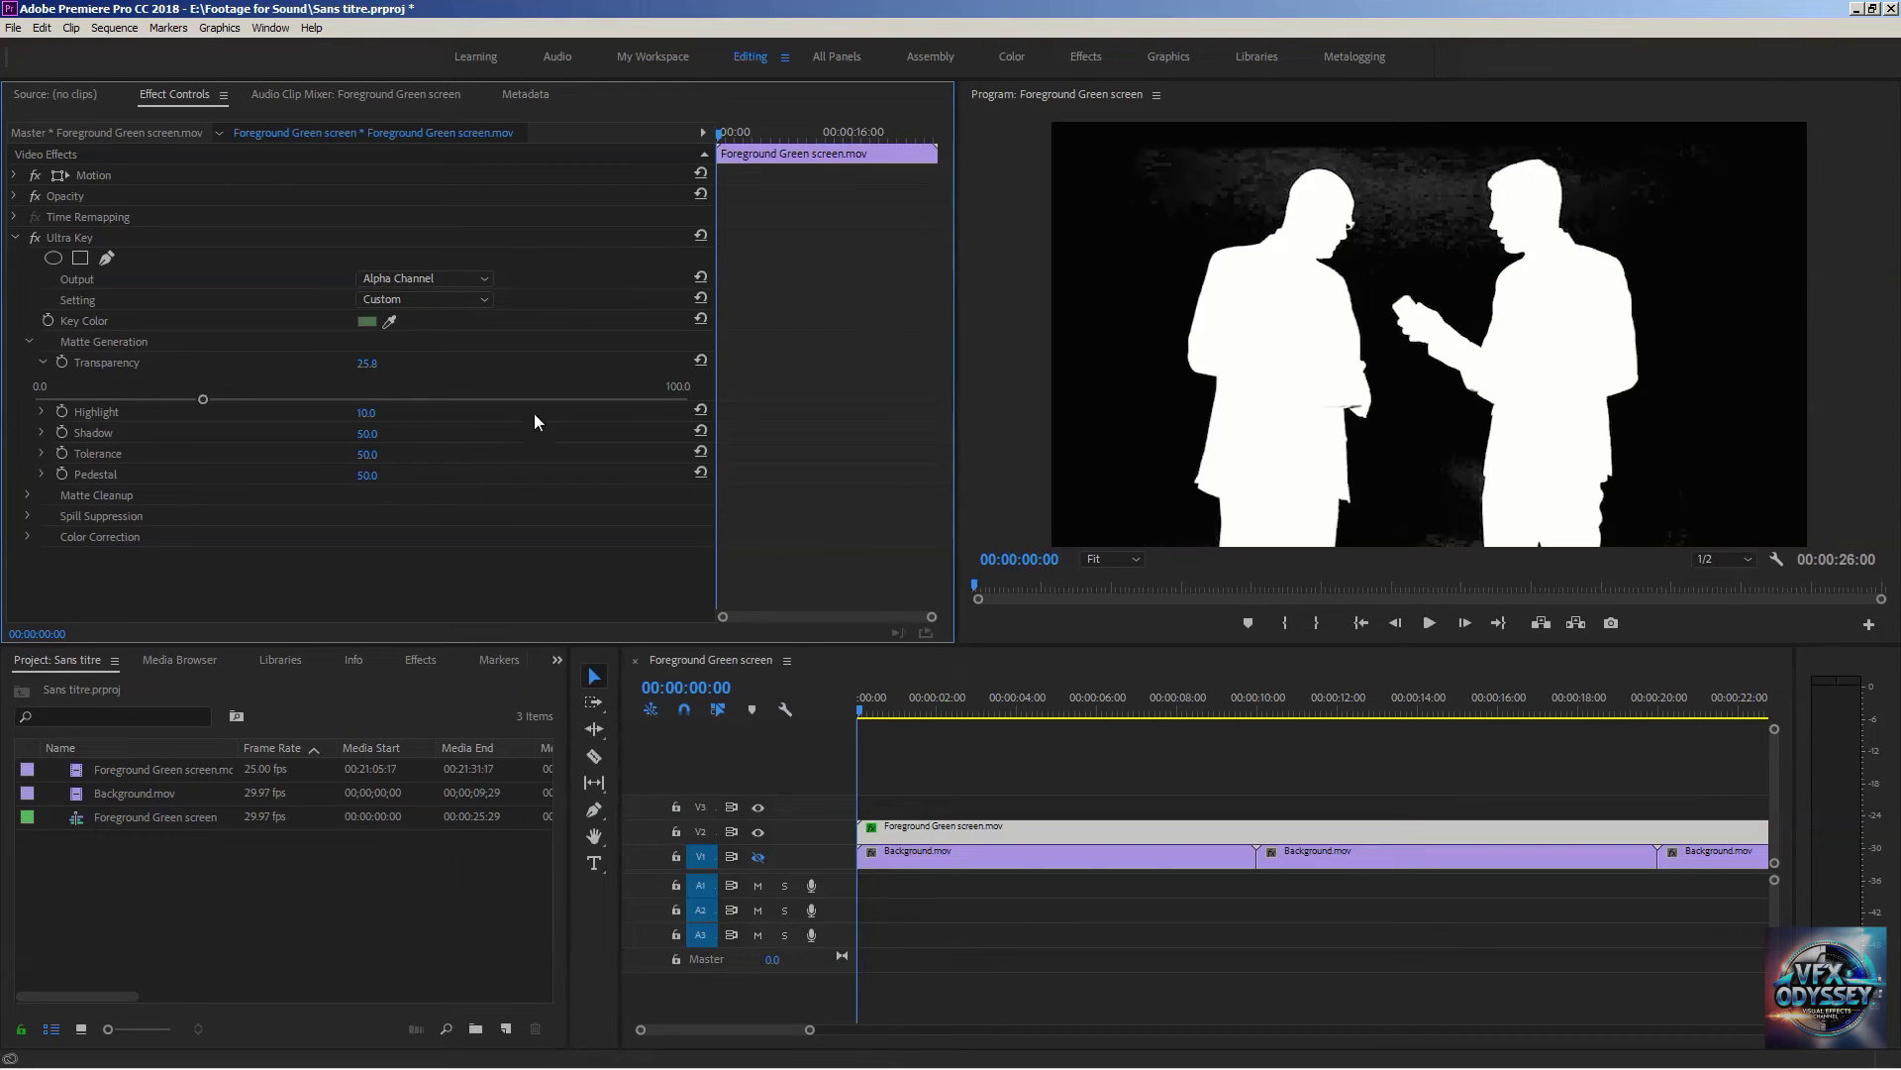
click(42, 362)
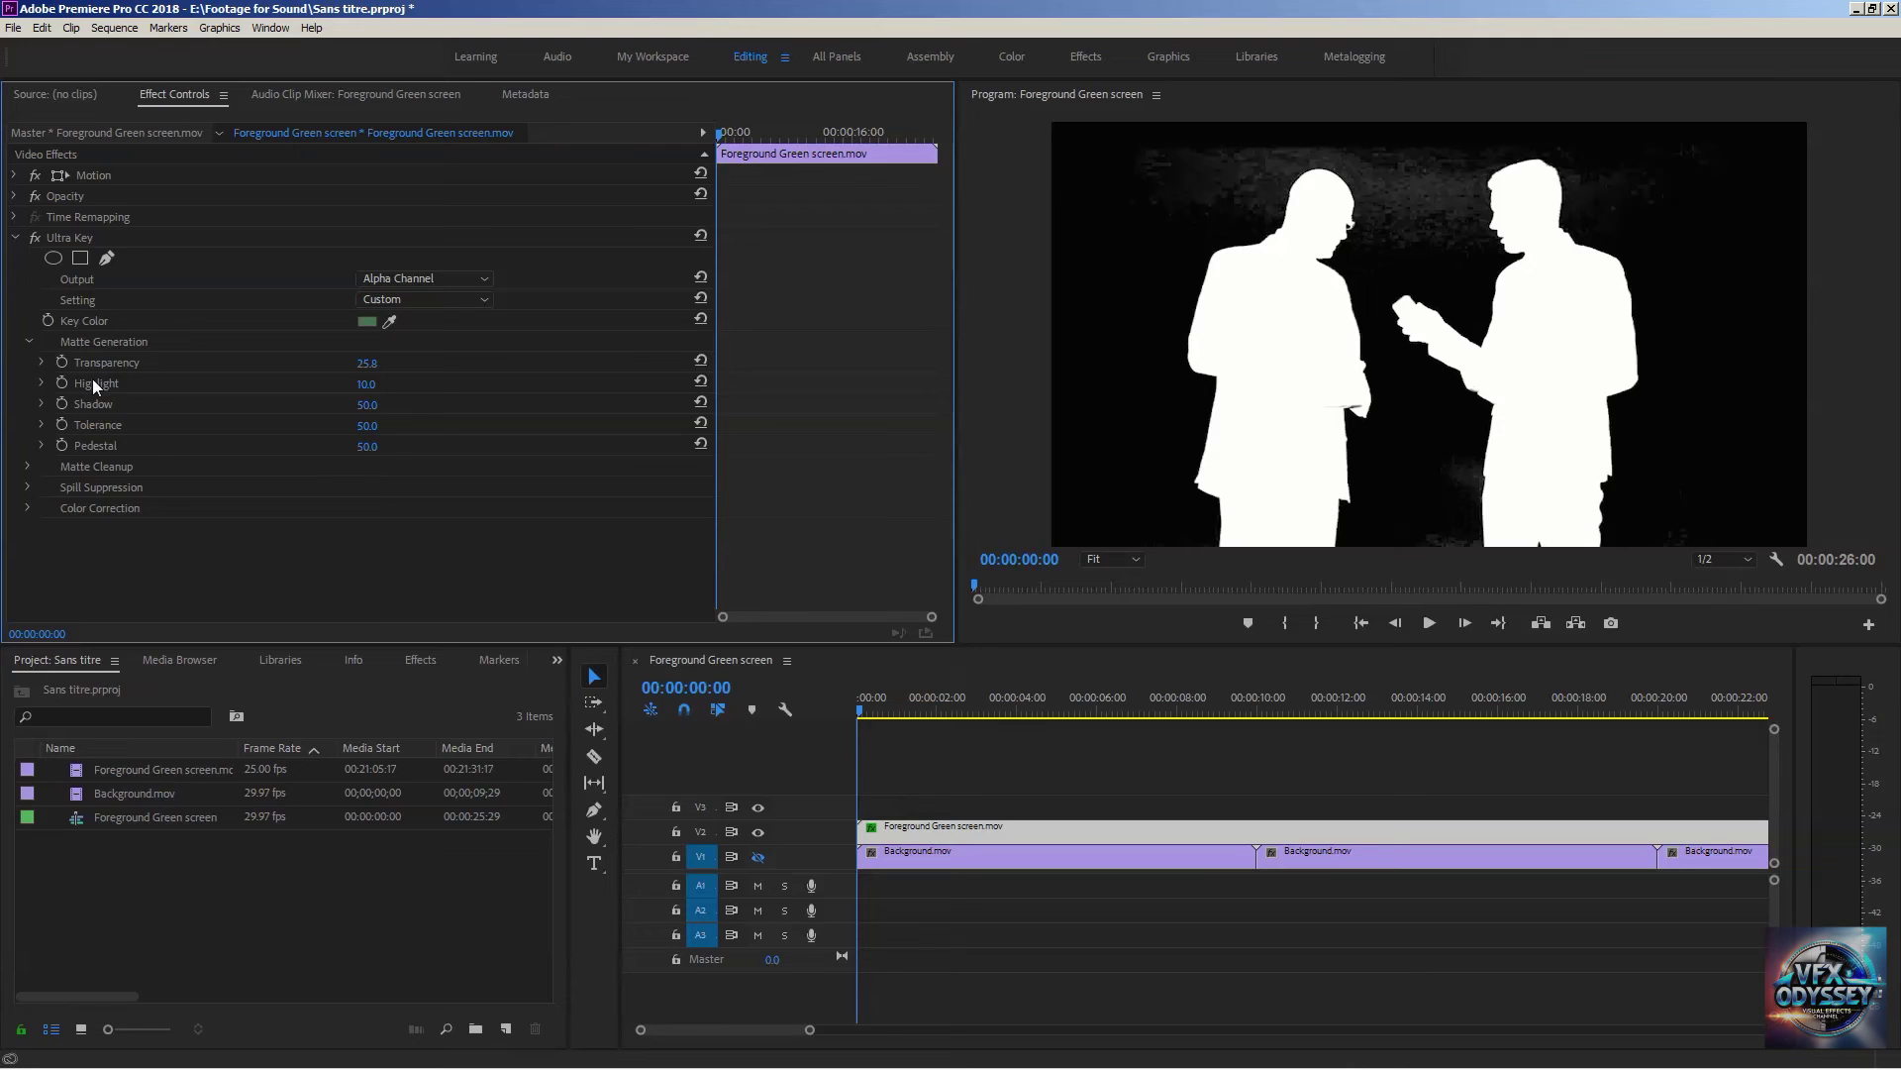
- Try lowering the matte's Highlight to about 3, and reset the parameter to its default
click(41, 382)
drag(99, 420, 56, 413)
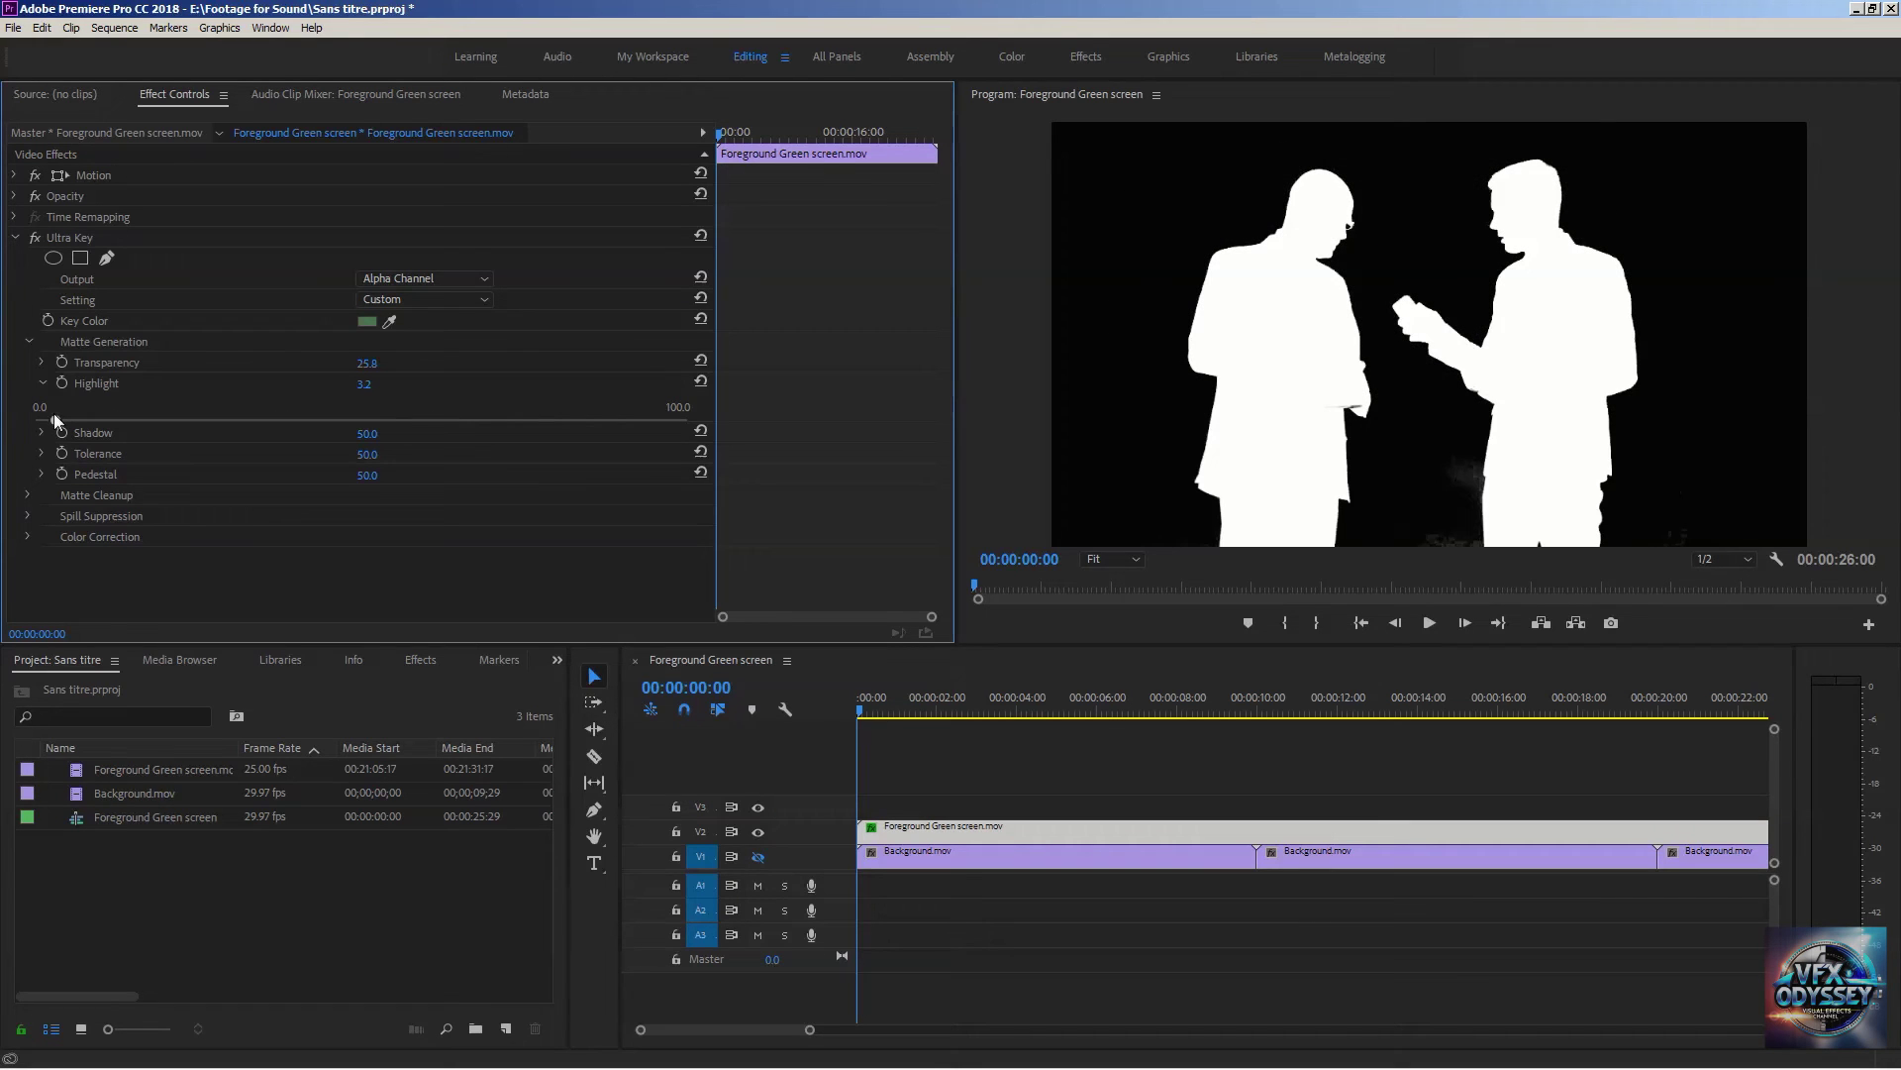
drag(59, 412, 59, 410)
click(701, 383)
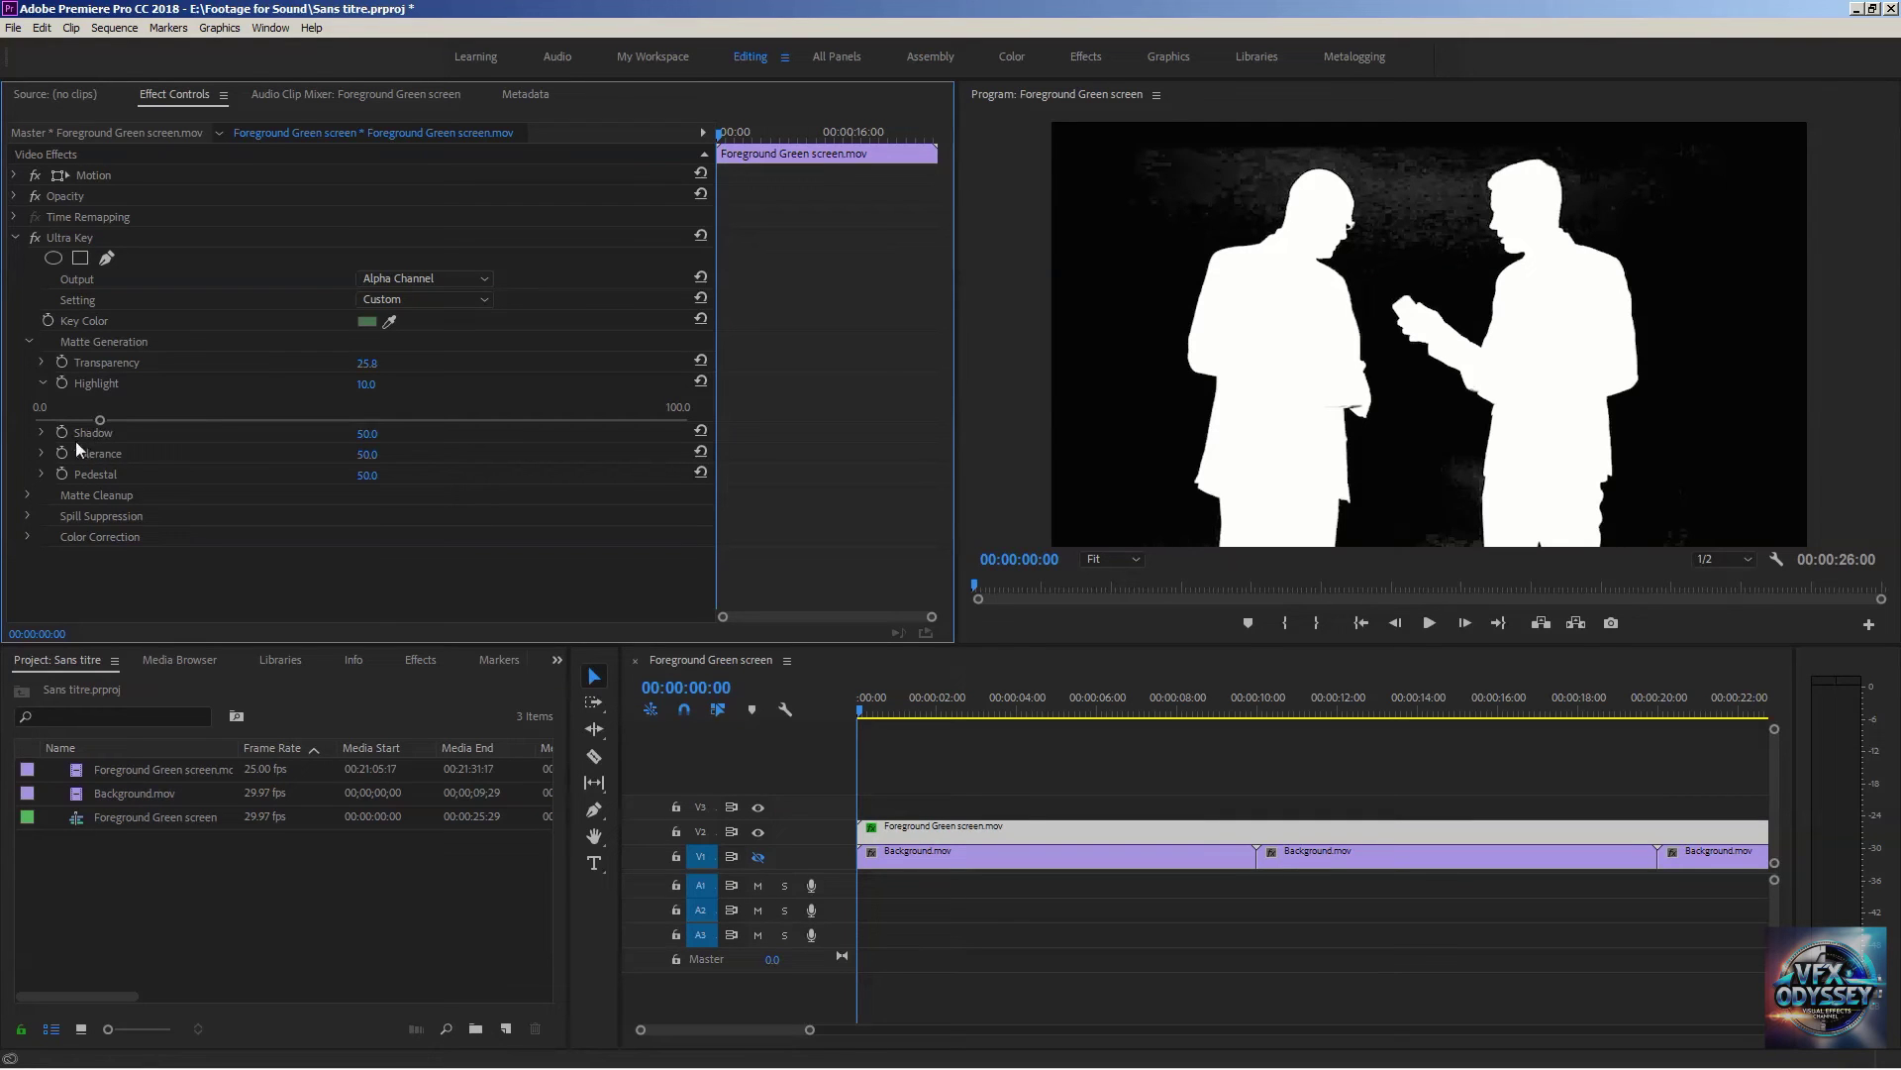
- Lower the Ultra Key Highlight to 0.2 to darken the gray areas around the men
drag(92, 424, 69, 425)
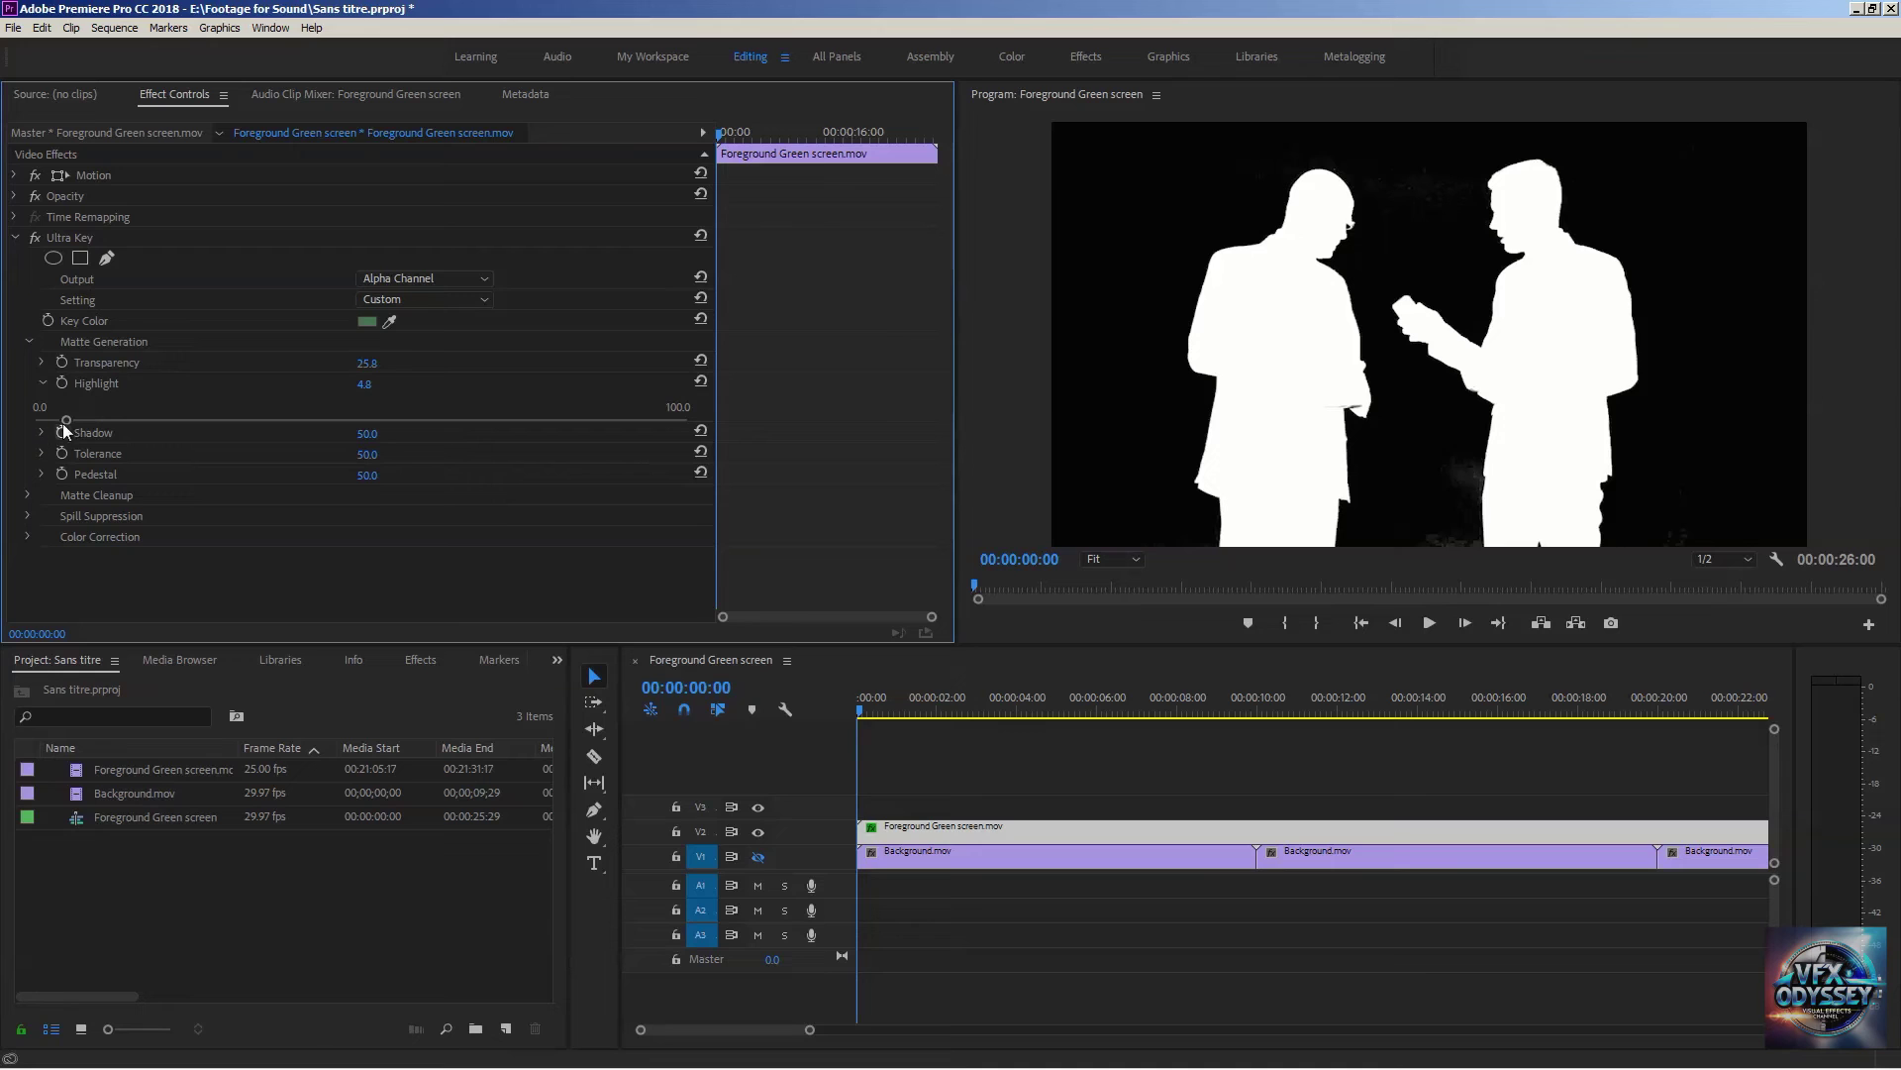
drag(63, 424, 43, 420)
drag(45, 417, 34, 419)
- Review the Ultra Key setting presets and try the Aggressive preset on the matte
click(406, 297)
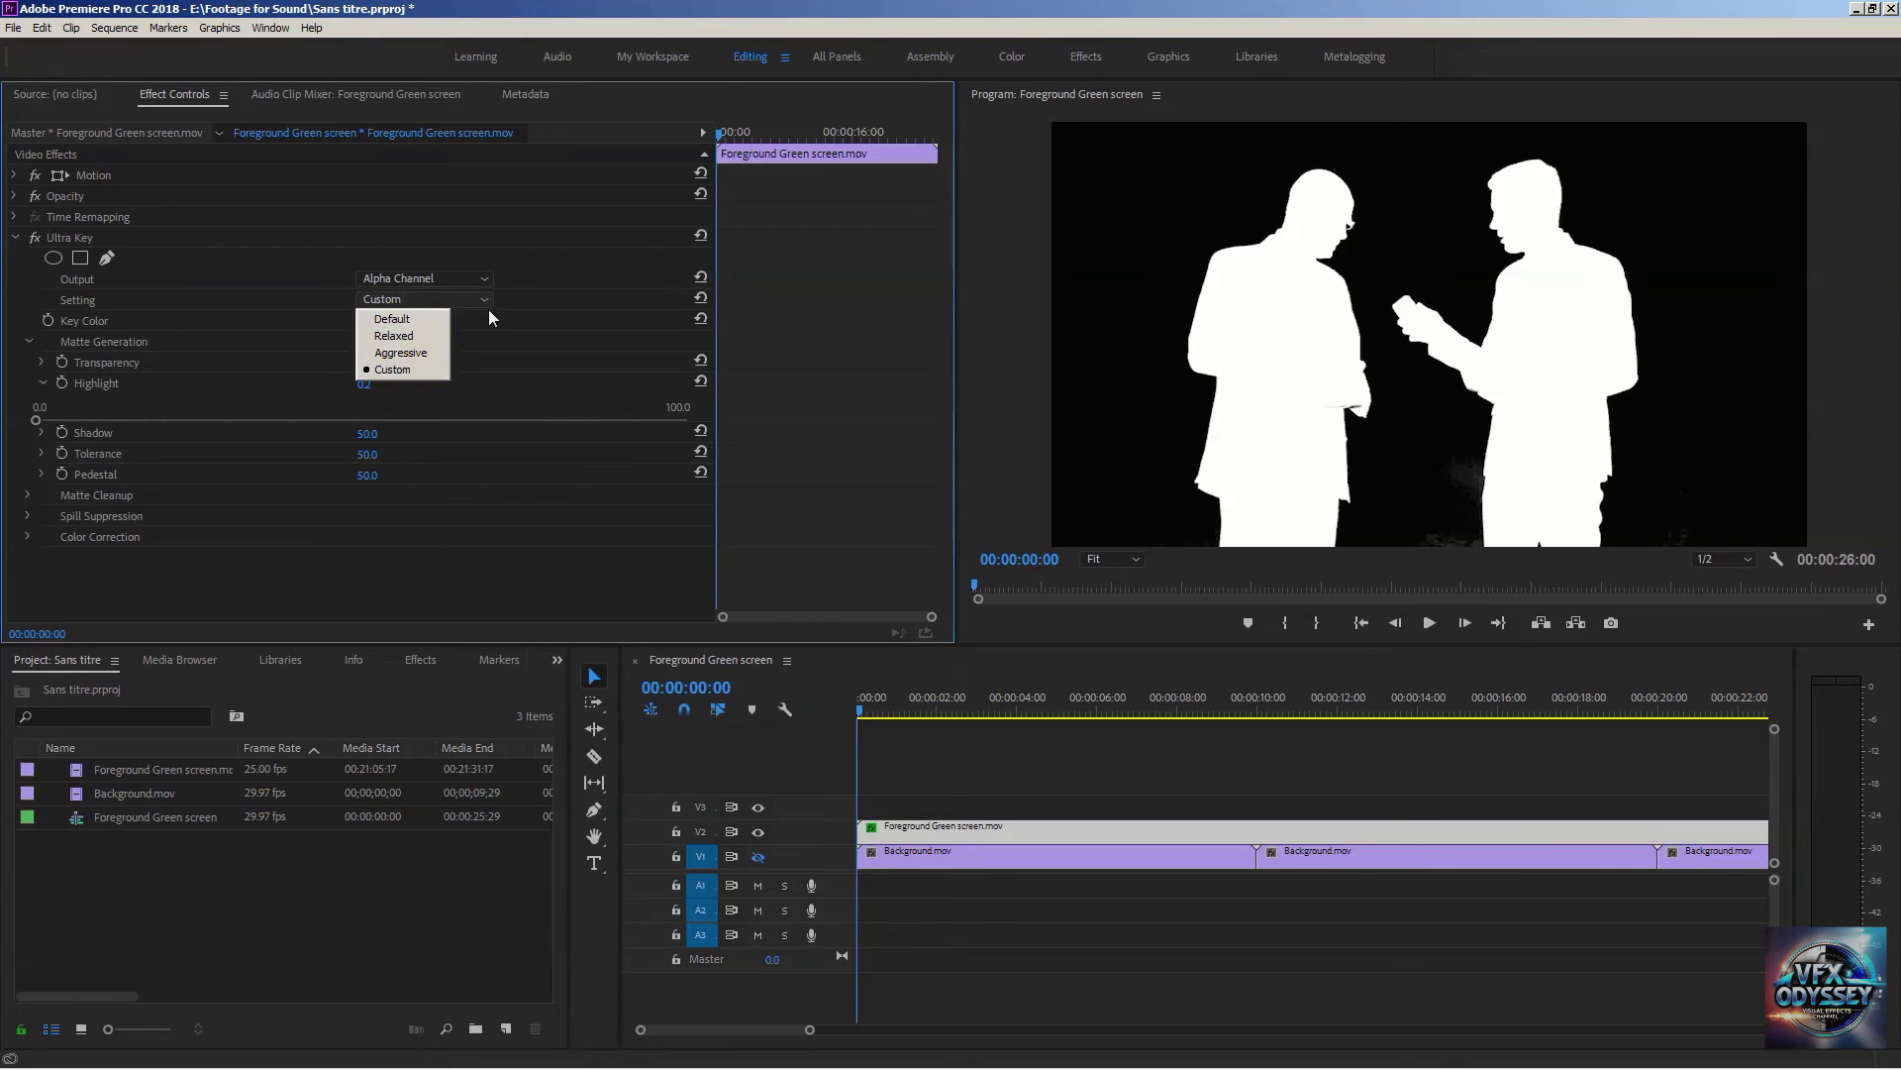
click(560, 302)
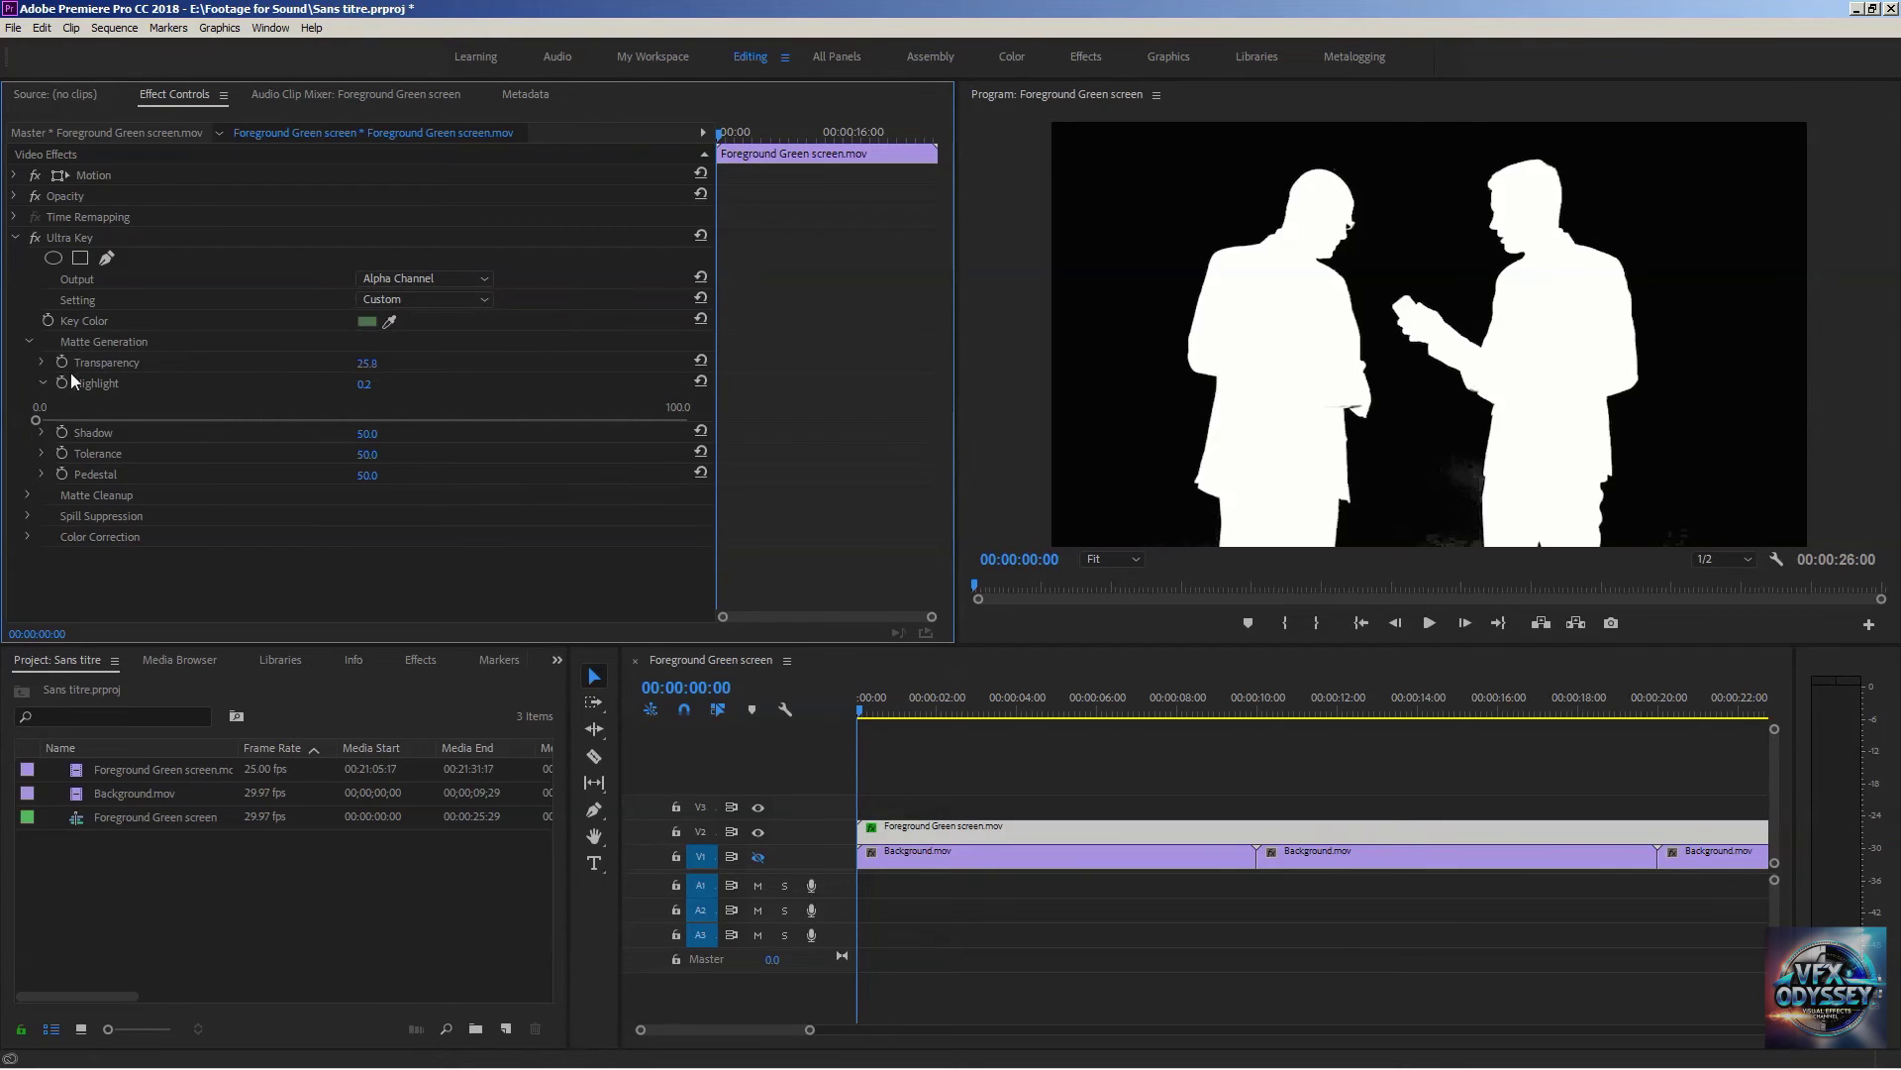
click(459, 295)
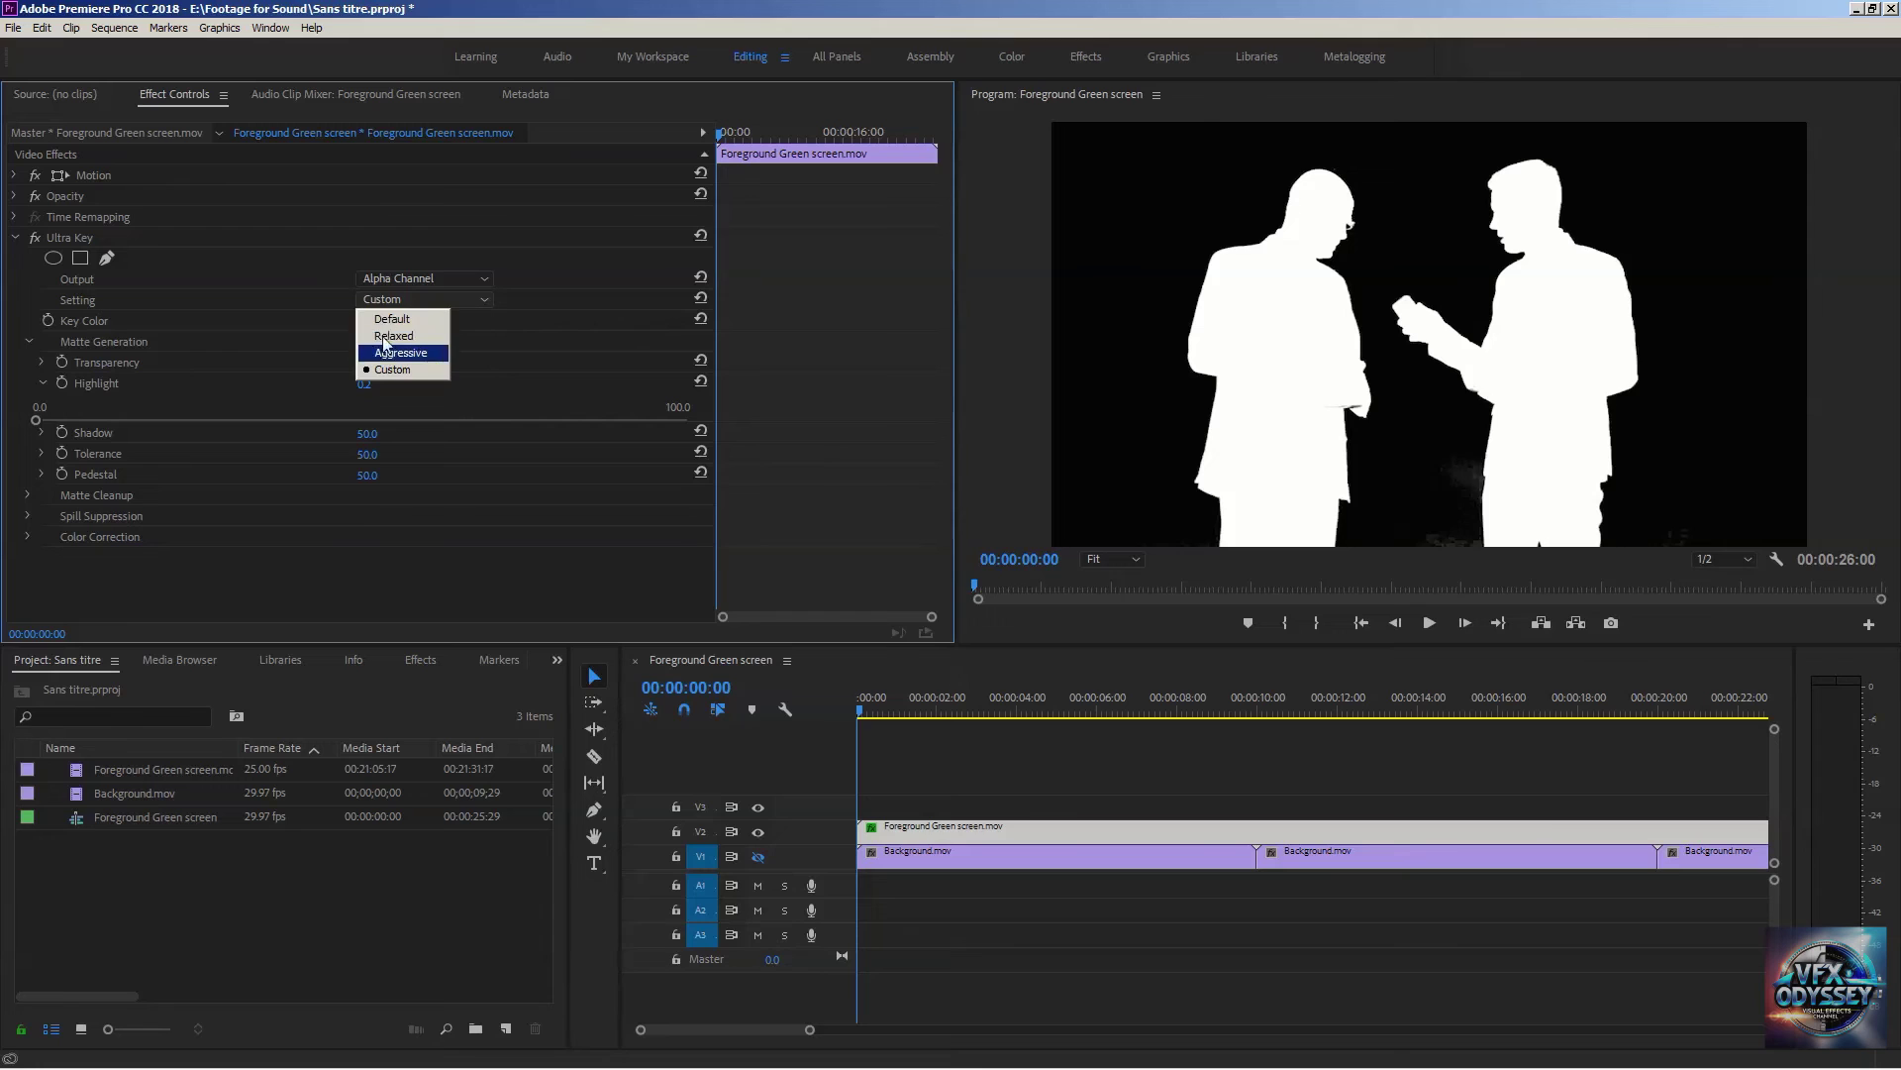
click(552, 323)
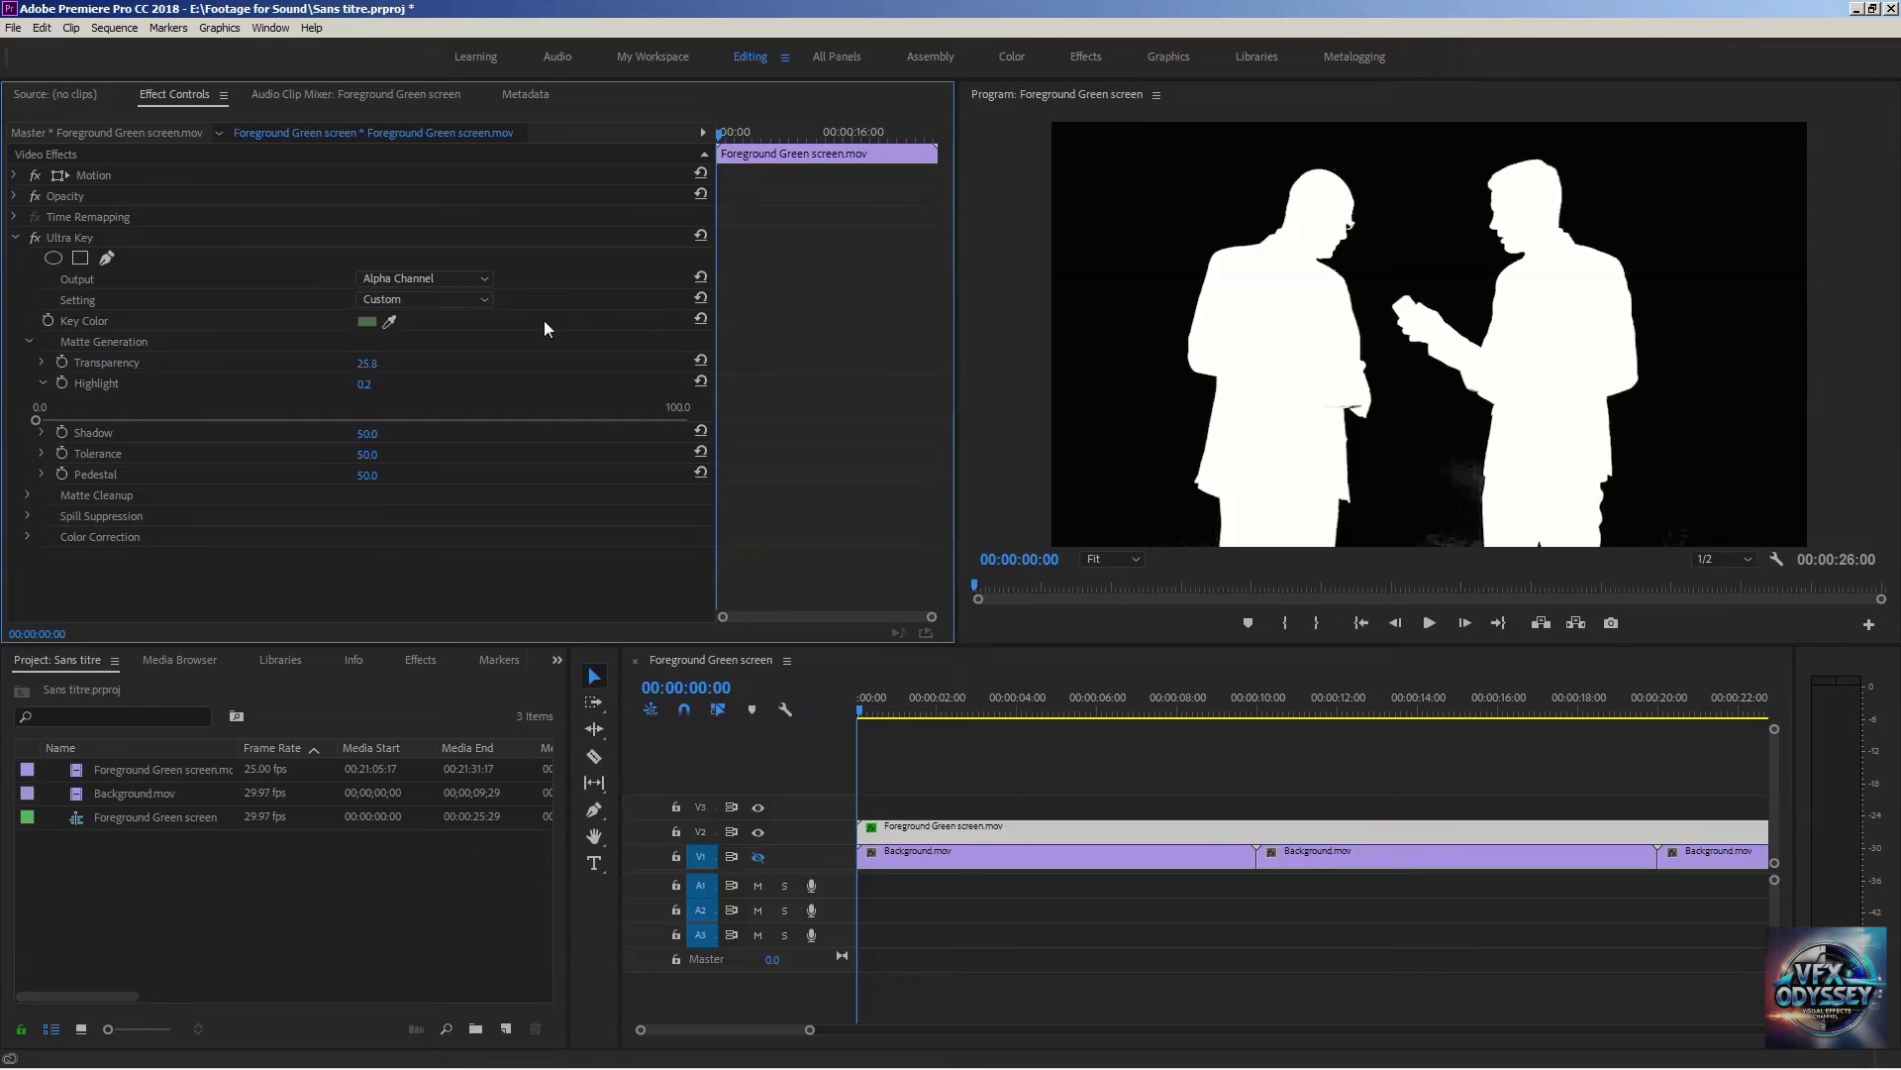
click(442, 299)
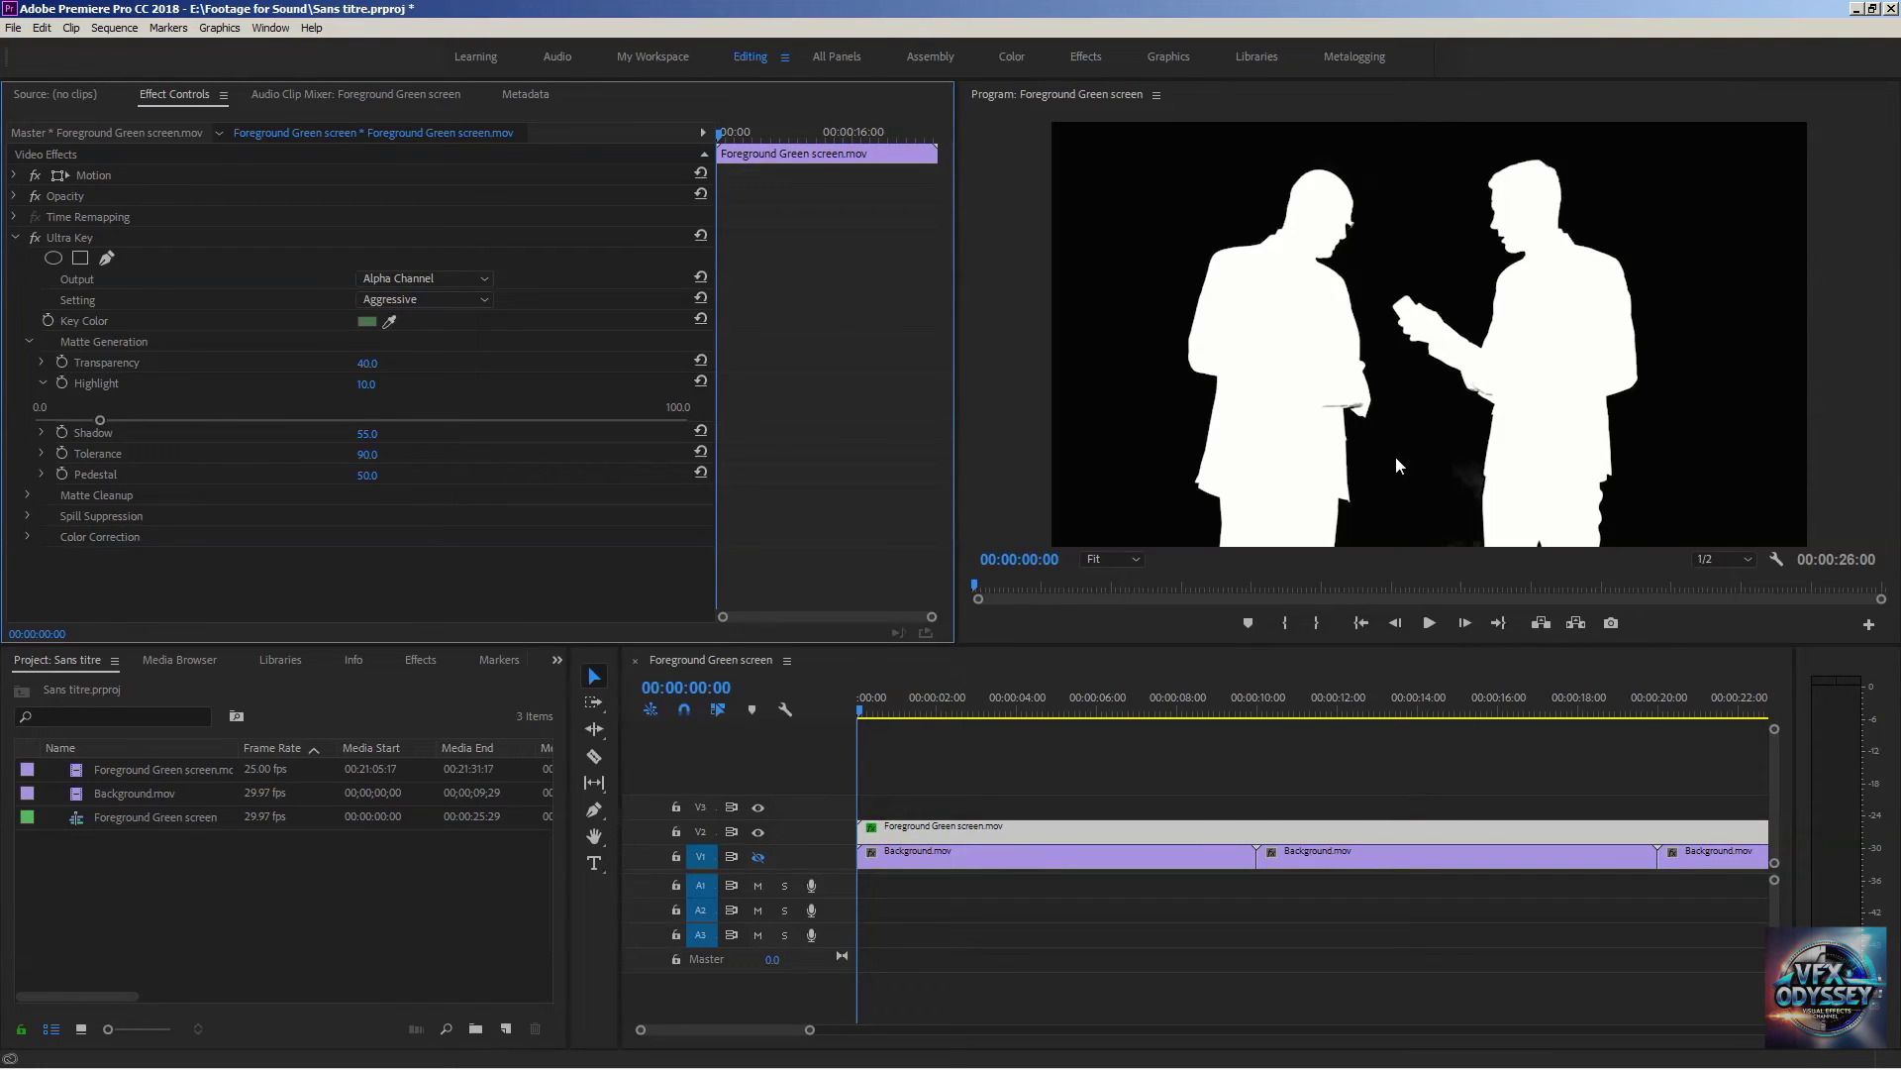
click(451, 300)
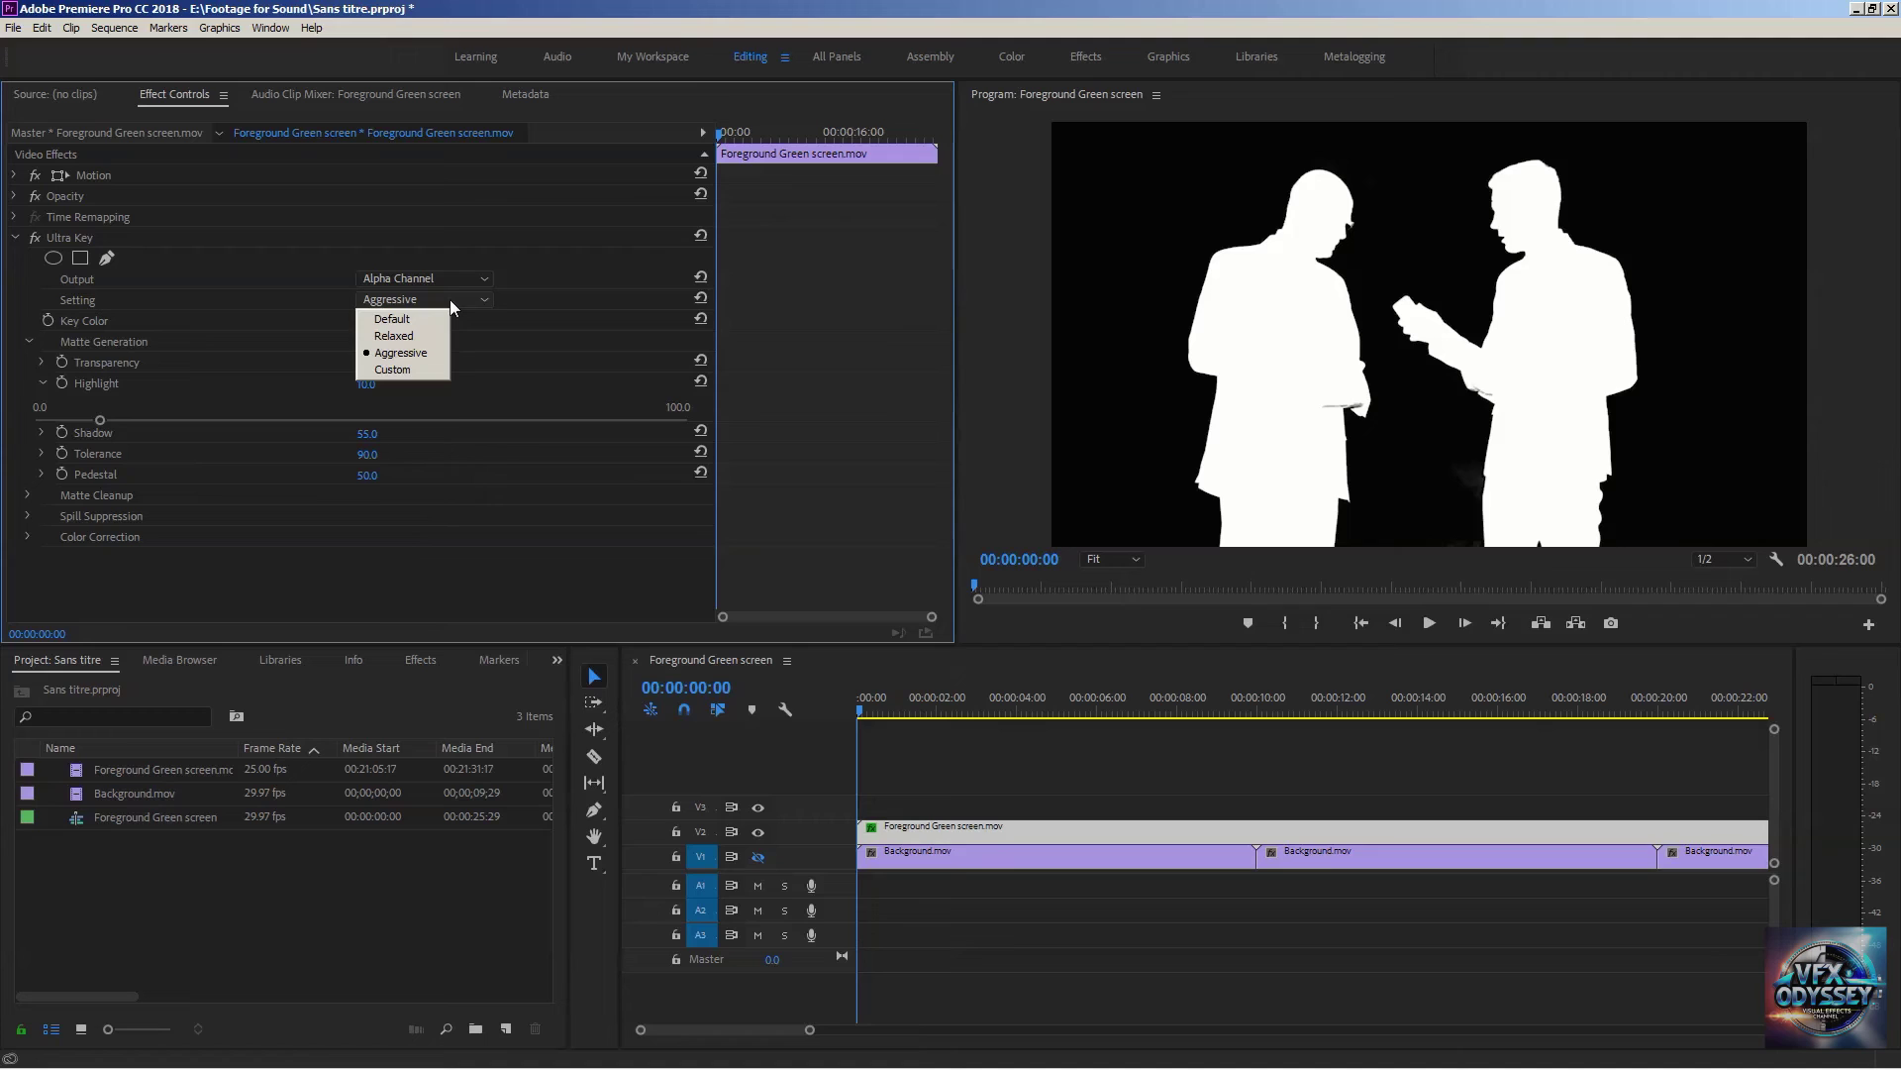
click(451, 300)
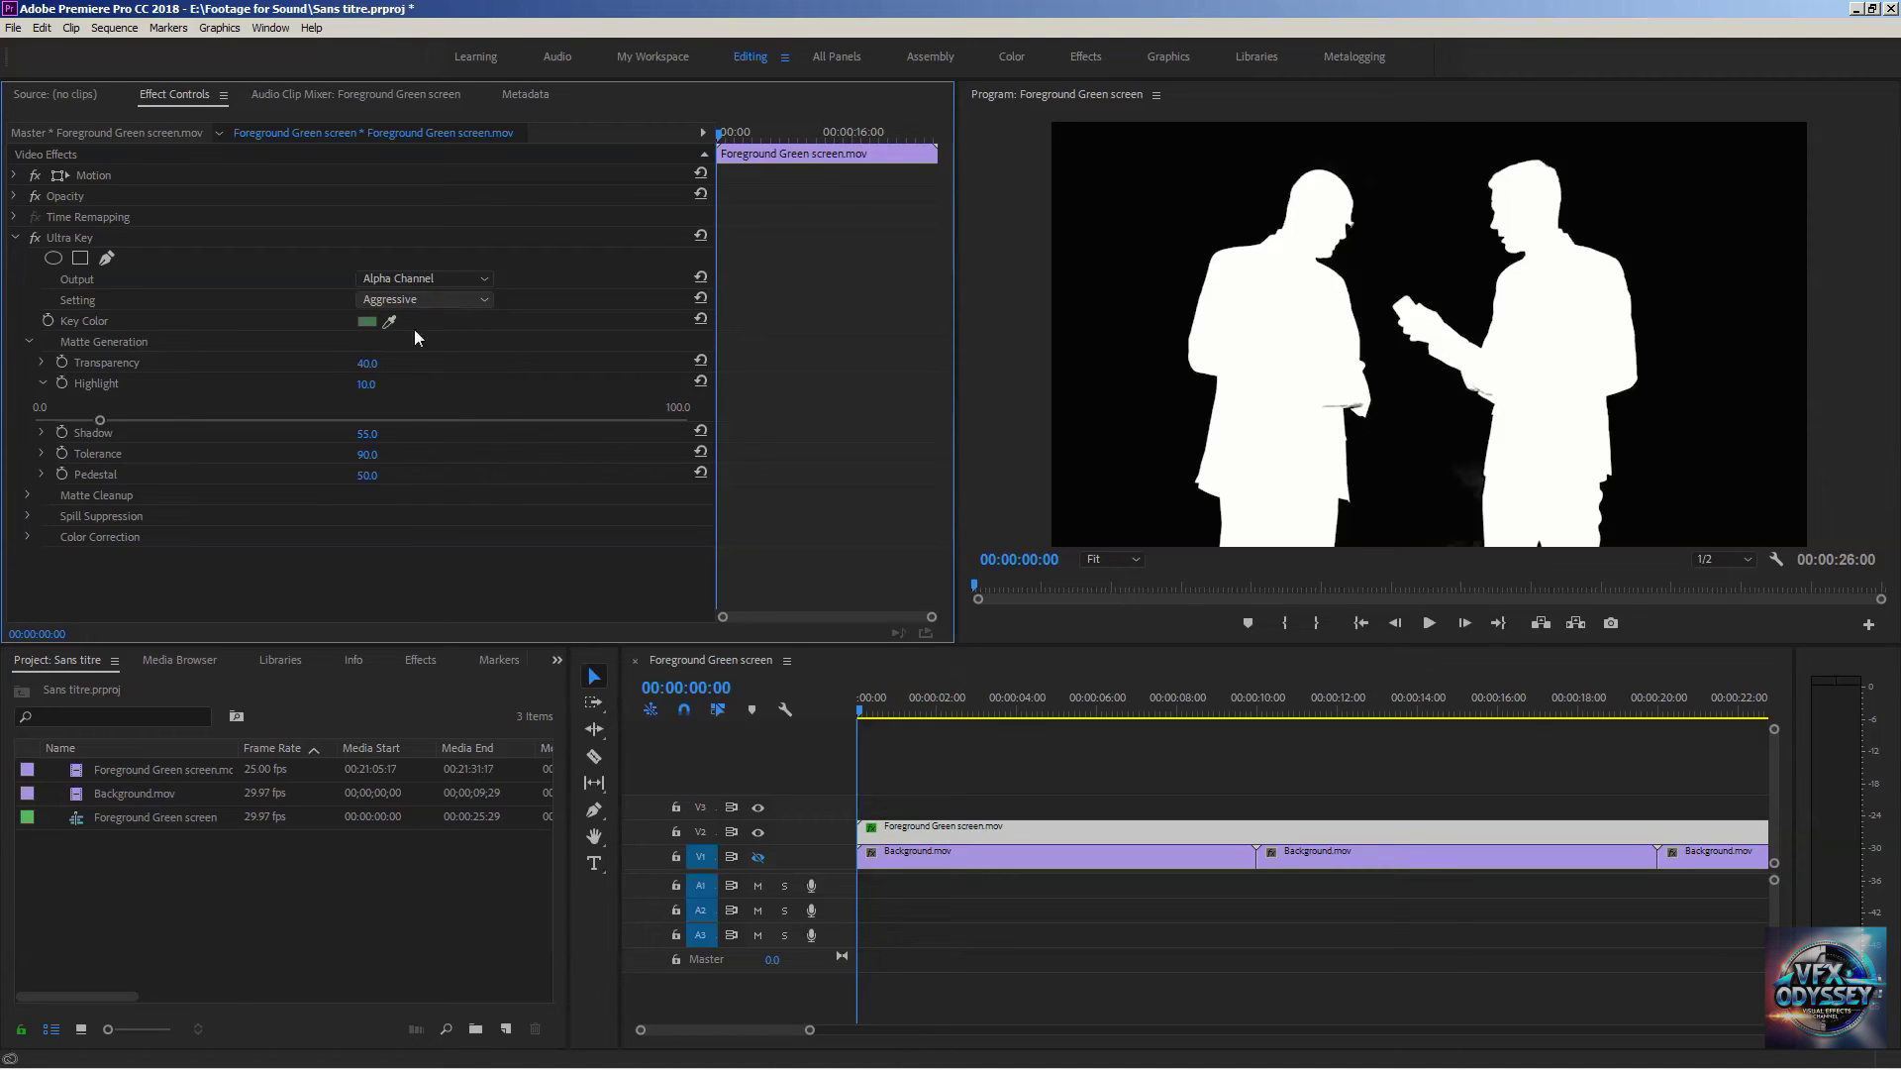
- Restore the Default Ultra Key setting and resample the key color from the dark green beside the man in blue
click(421, 299)
click(416, 315)
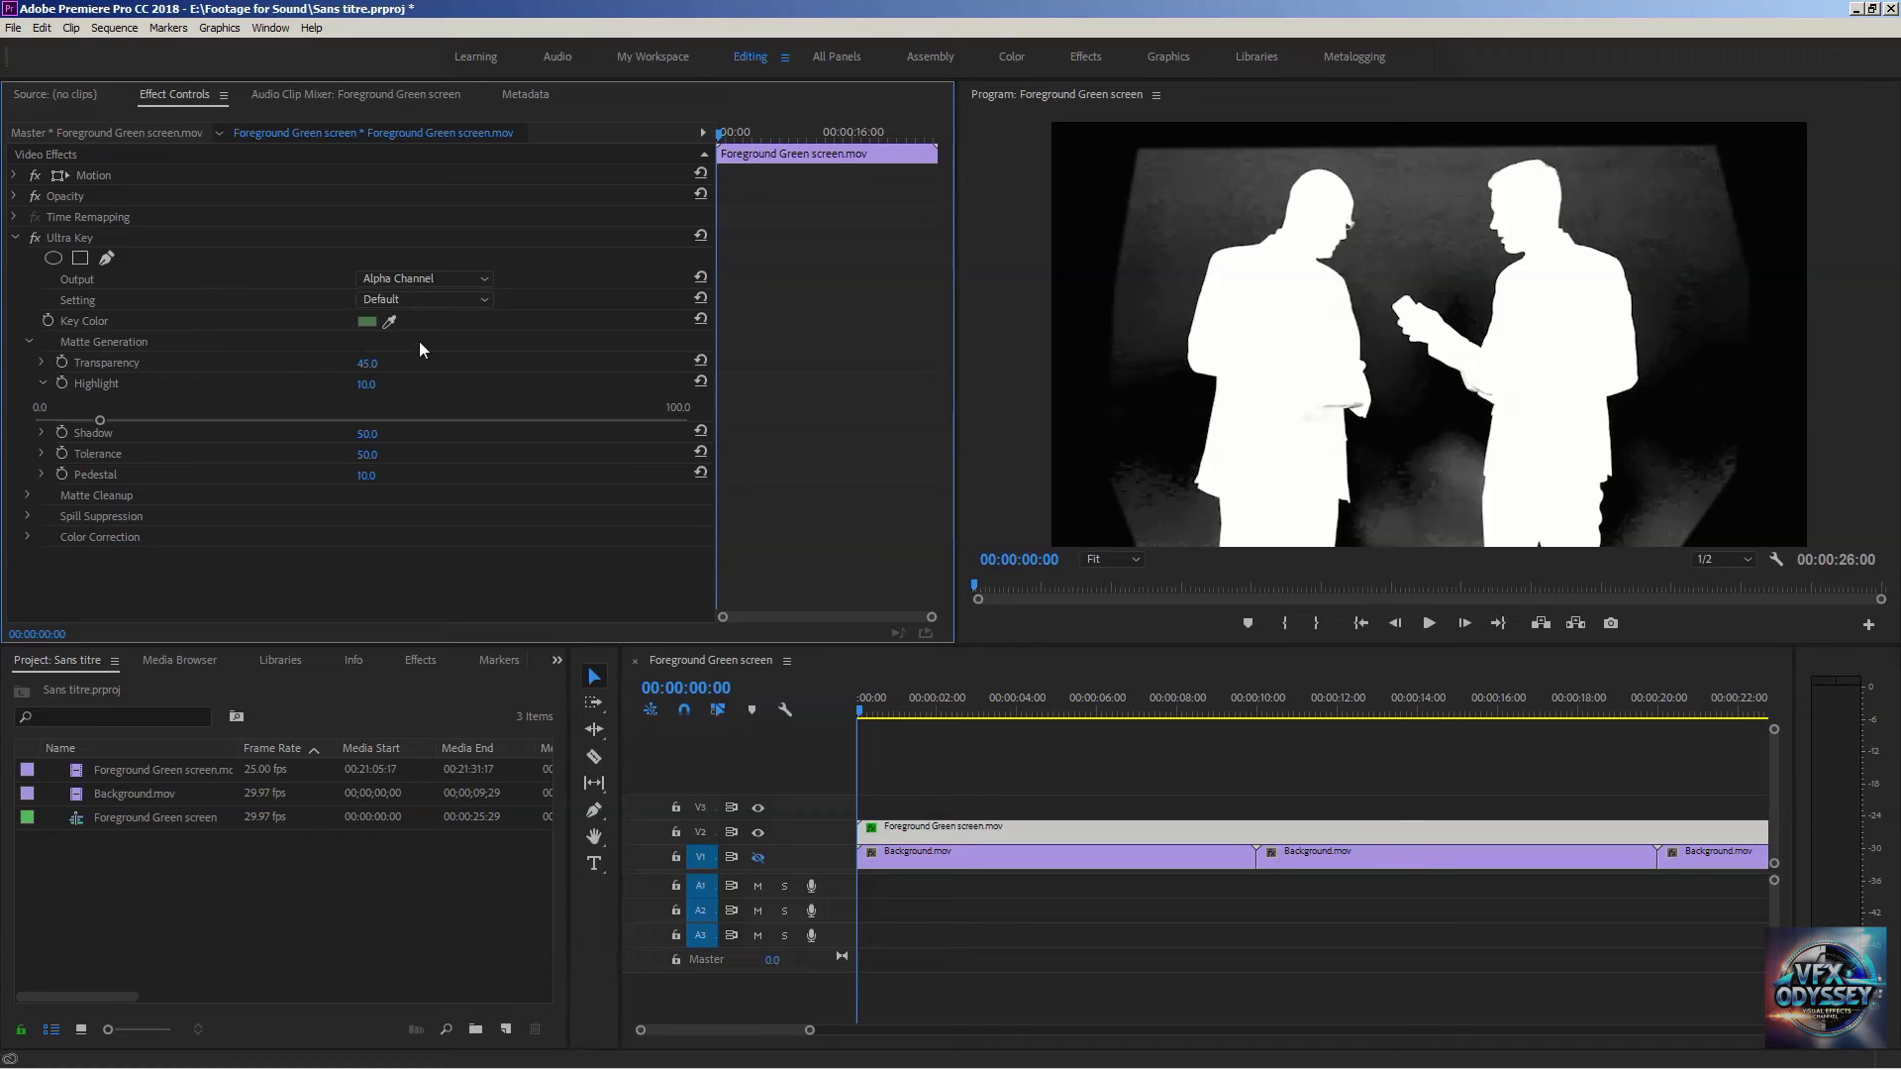
click(391, 322)
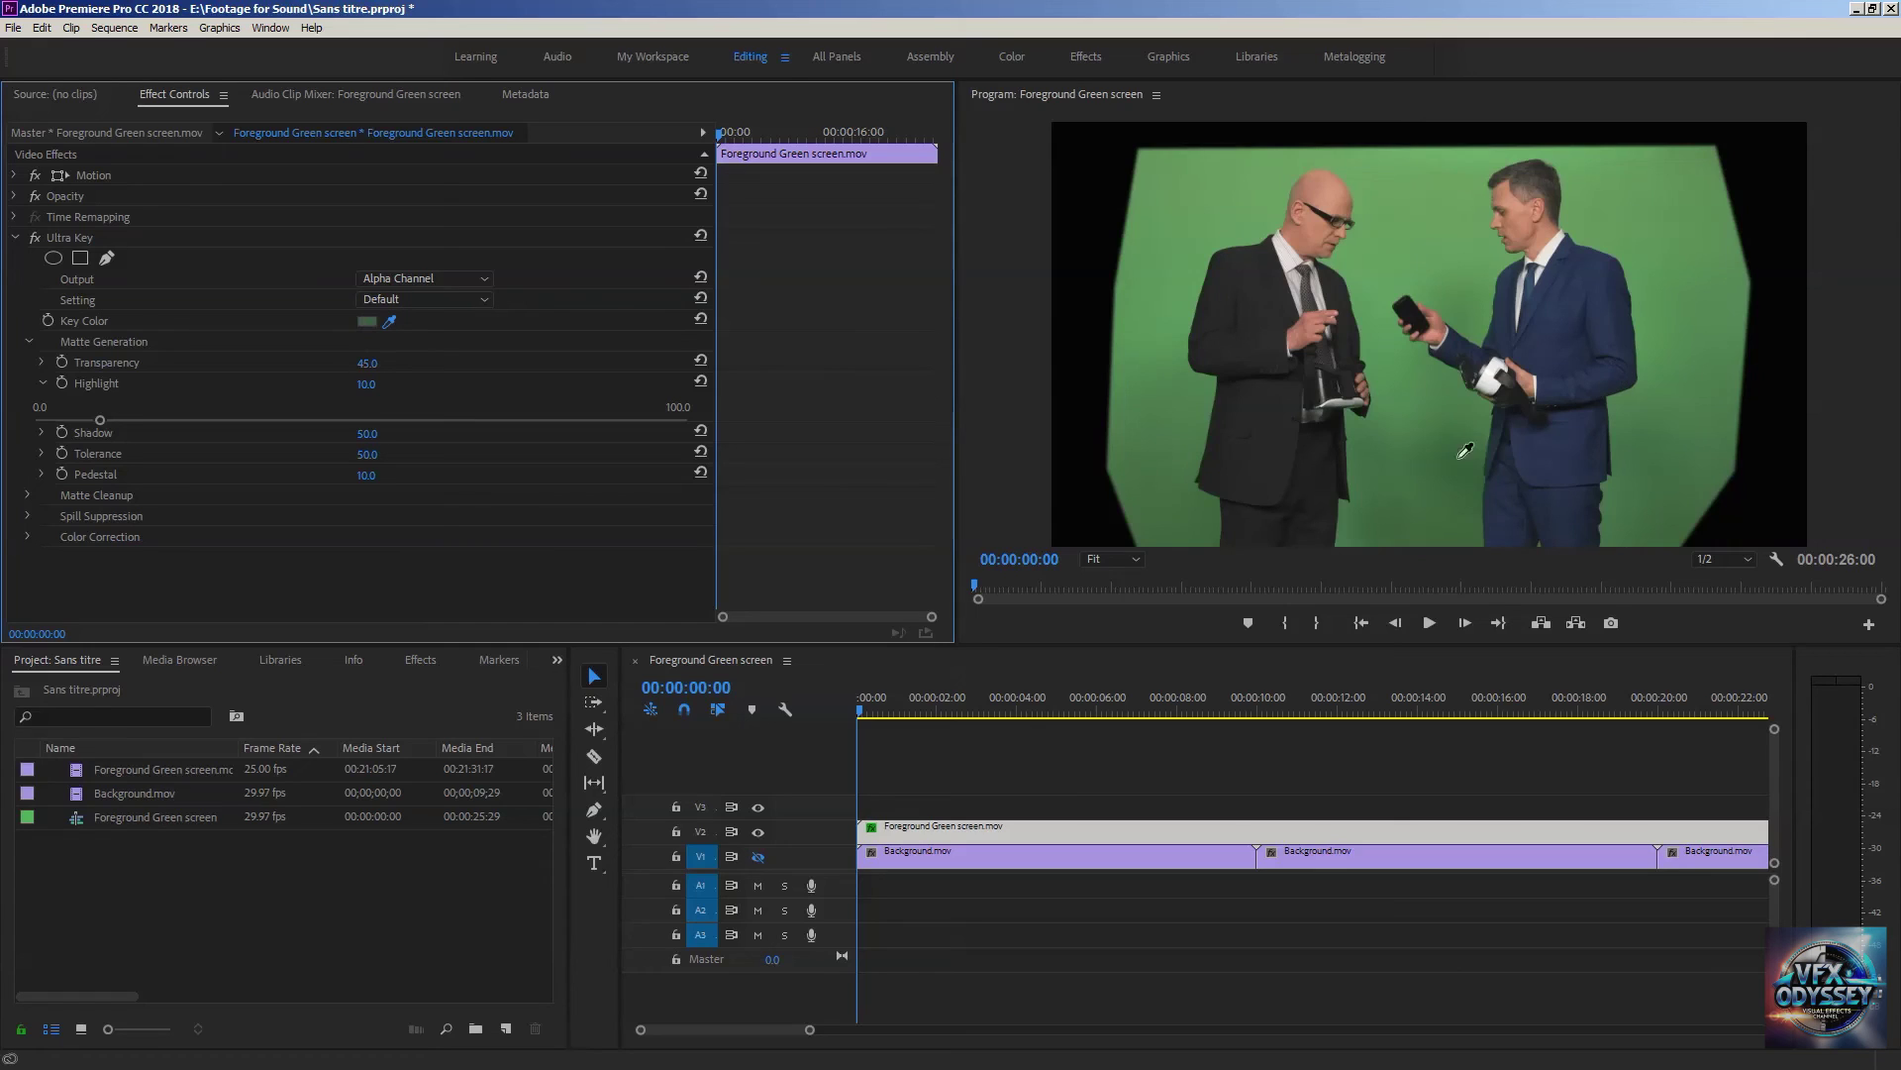
click(1447, 459)
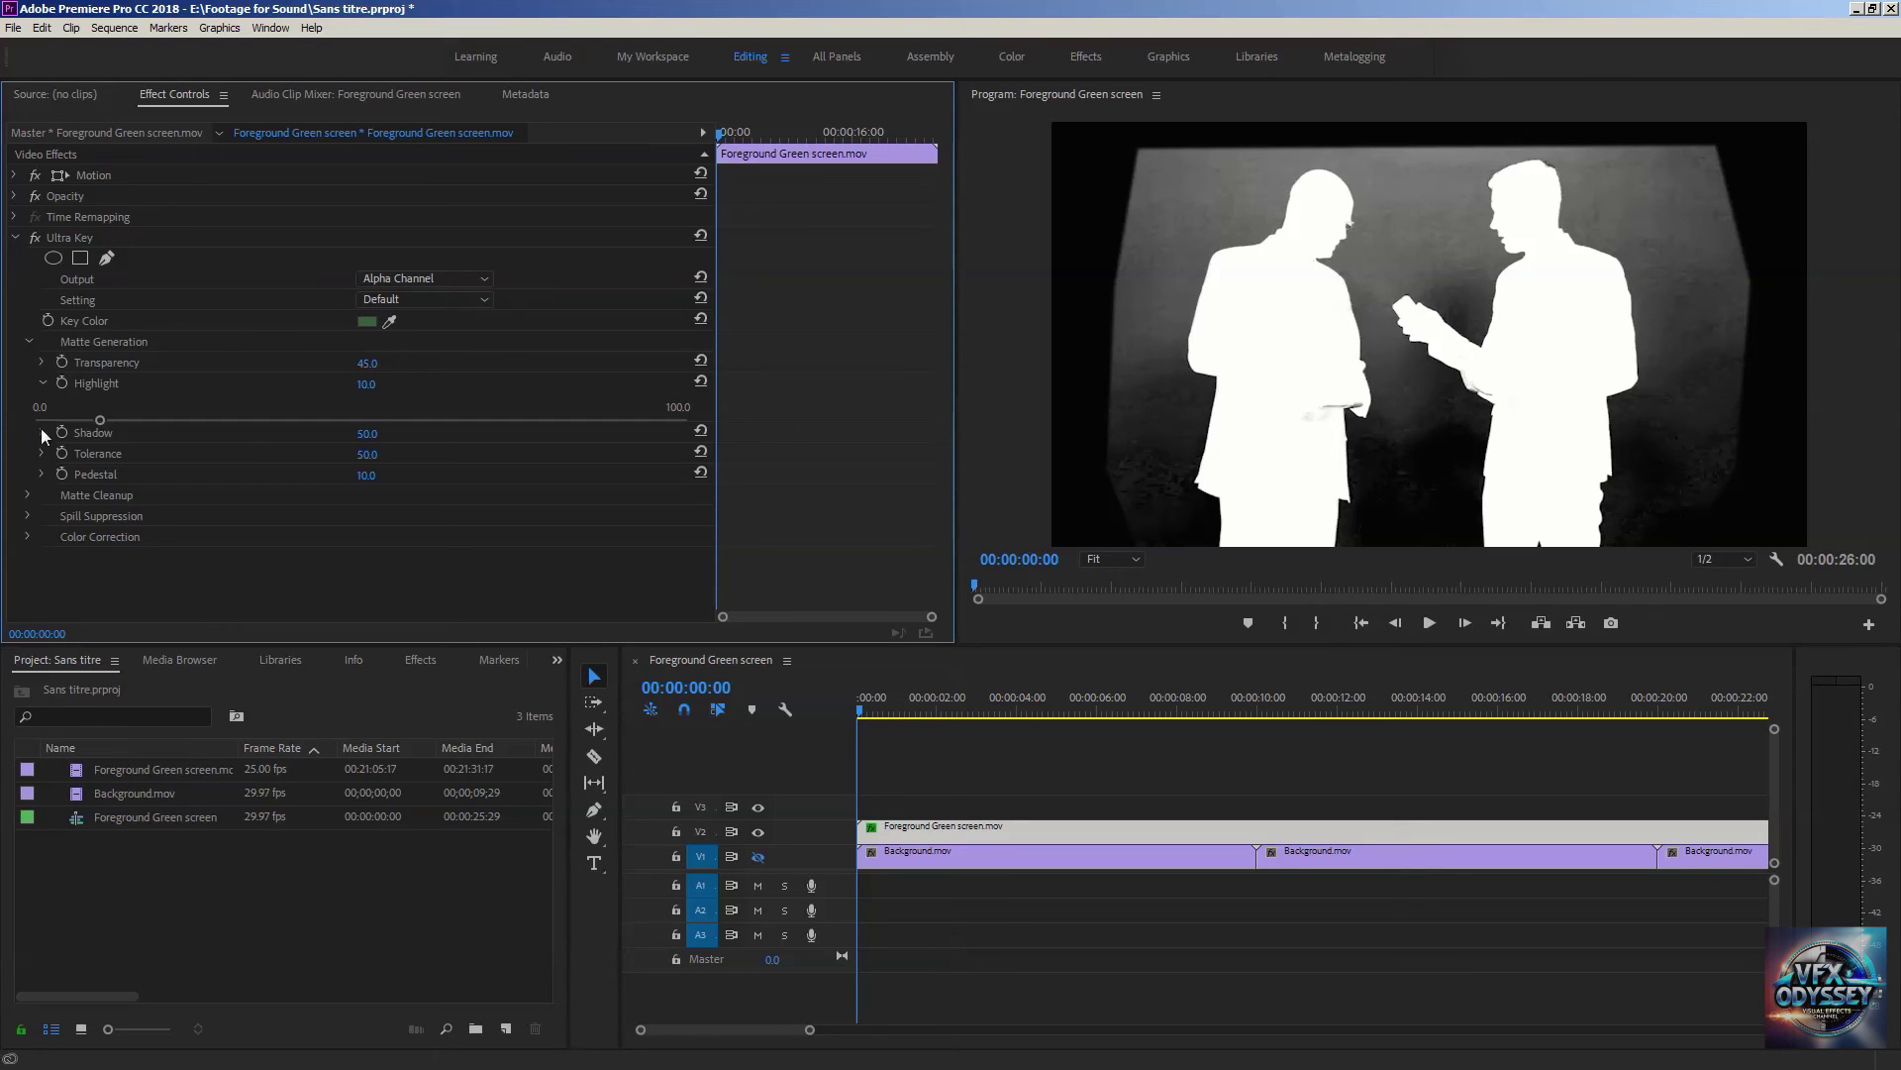
- Raise the Ultra Key Pedestal to 100 and set Transparency to 28
click(41, 381)
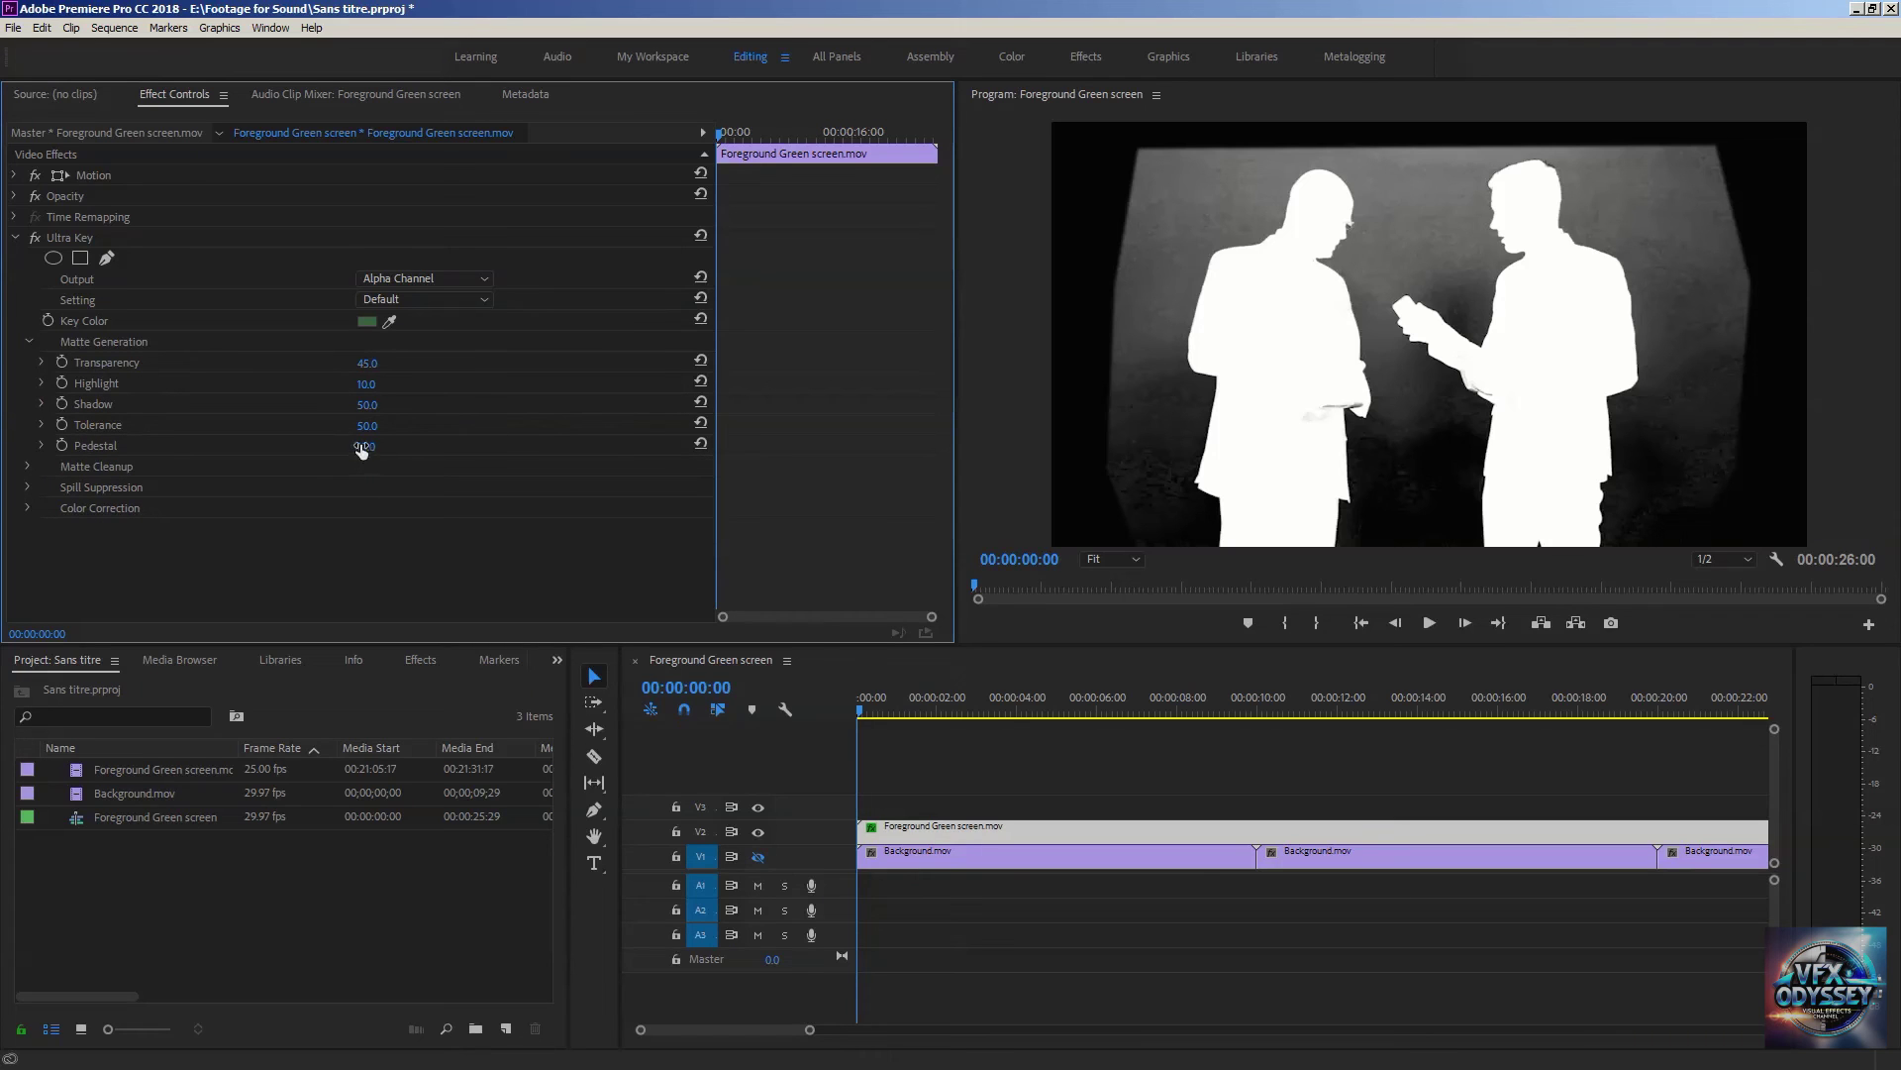
drag(362, 446, 380, 447)
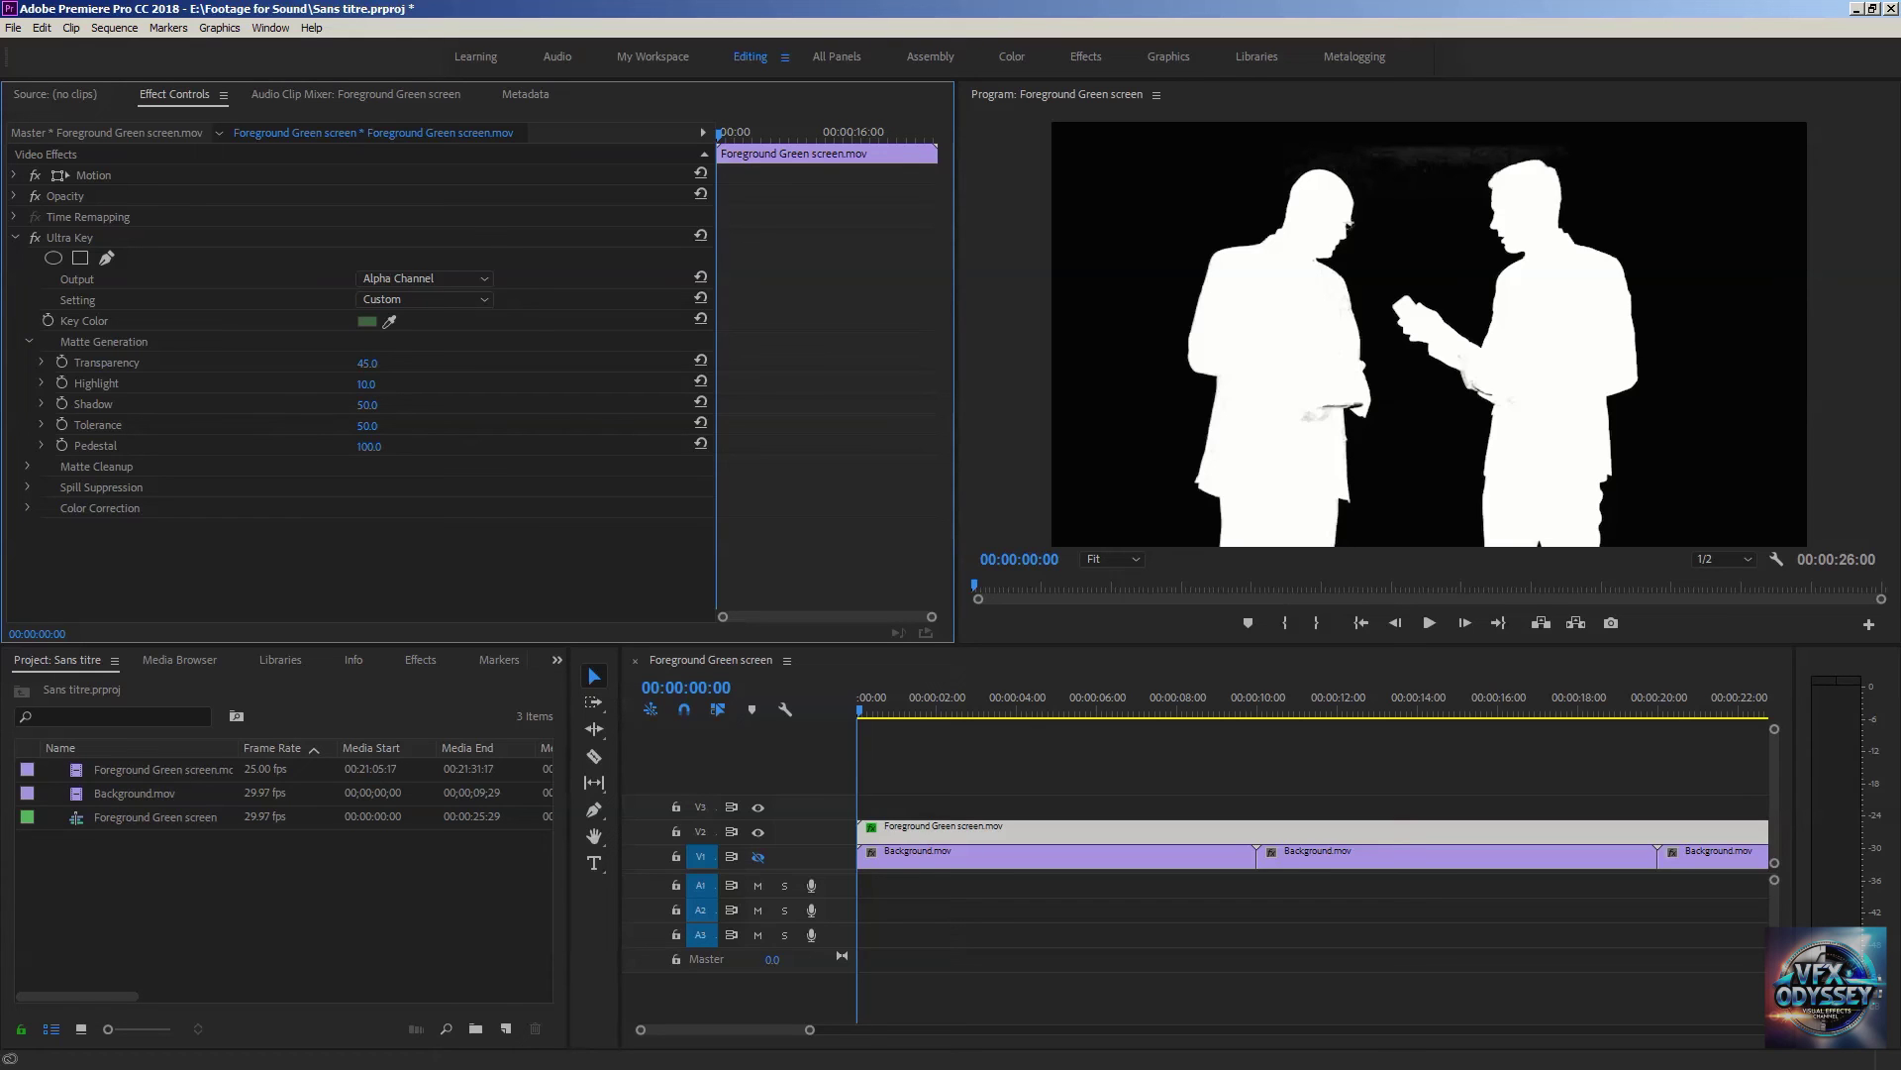
click(364, 364)
text(0)
key(Return)
drag(364, 364, 393, 364)
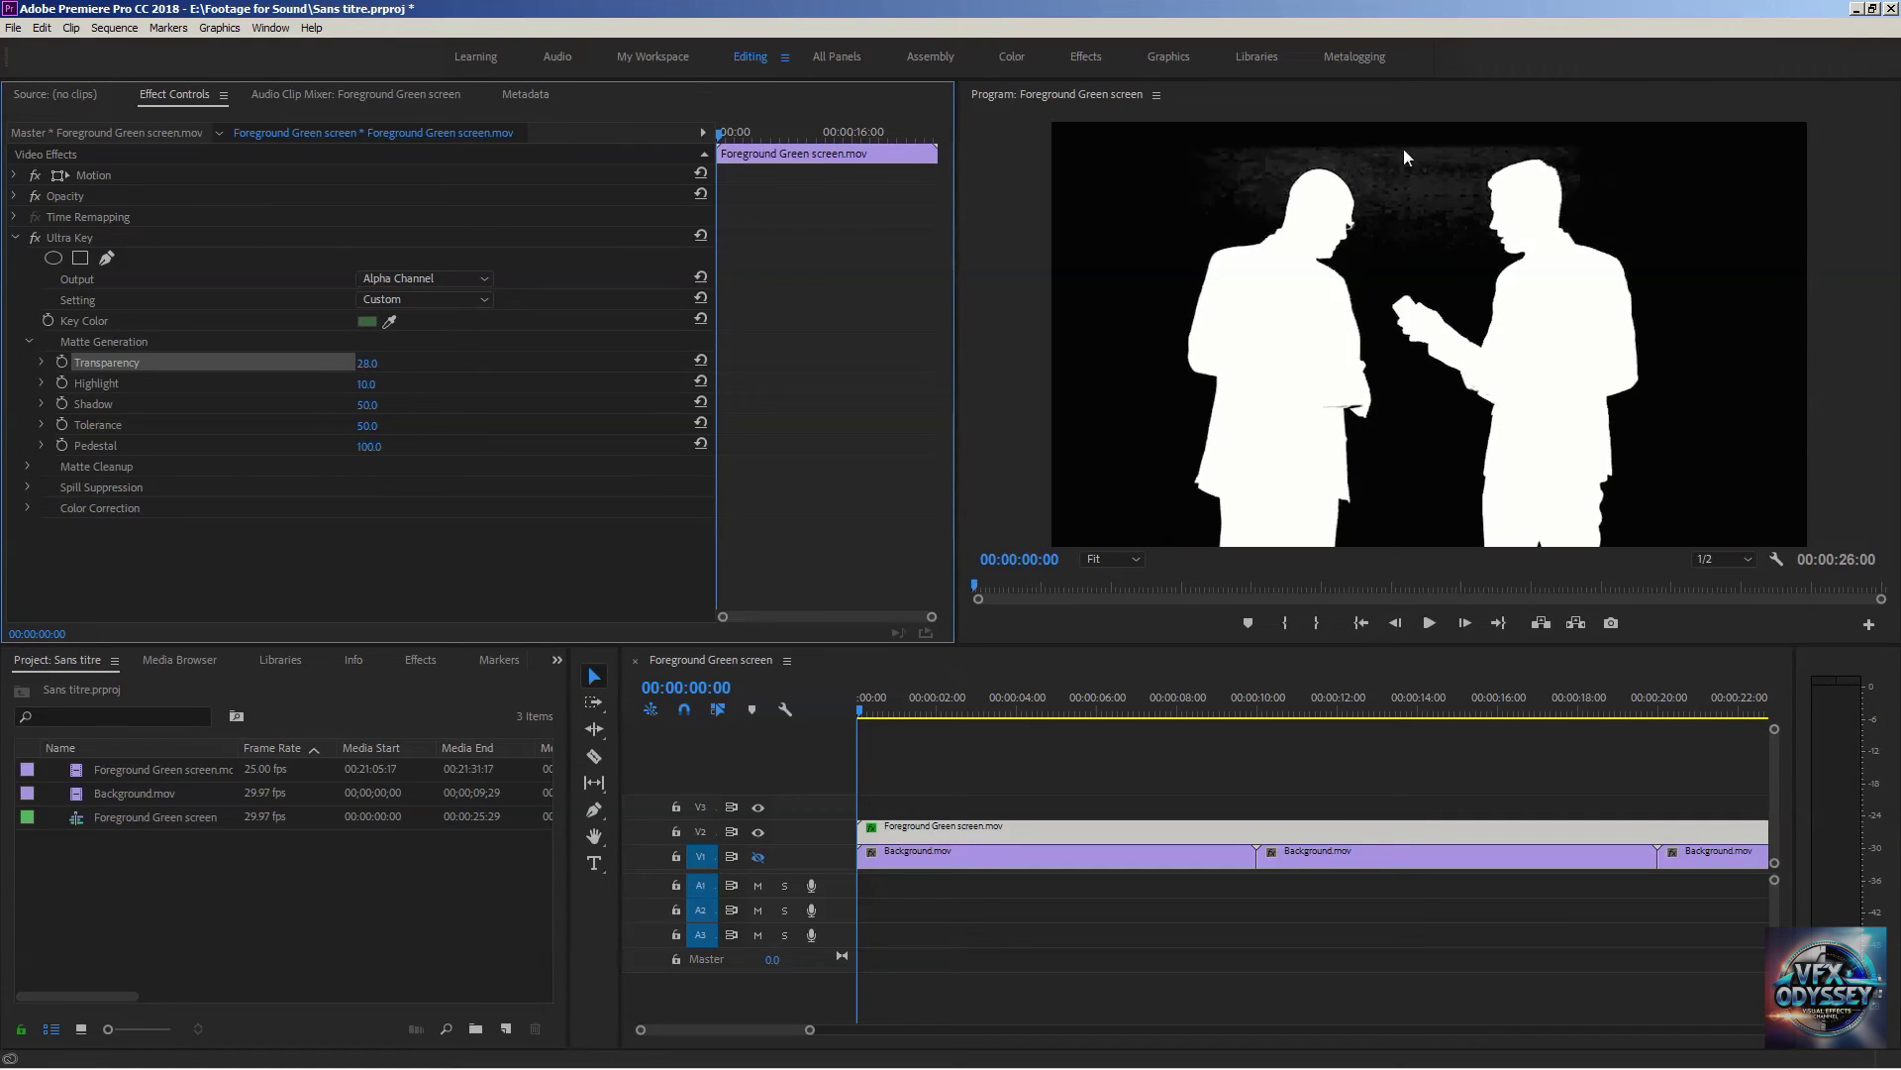
- Try lowering the matte's Highlight to 0, and reset the parameter to its default
drag(368, 386, 354, 386)
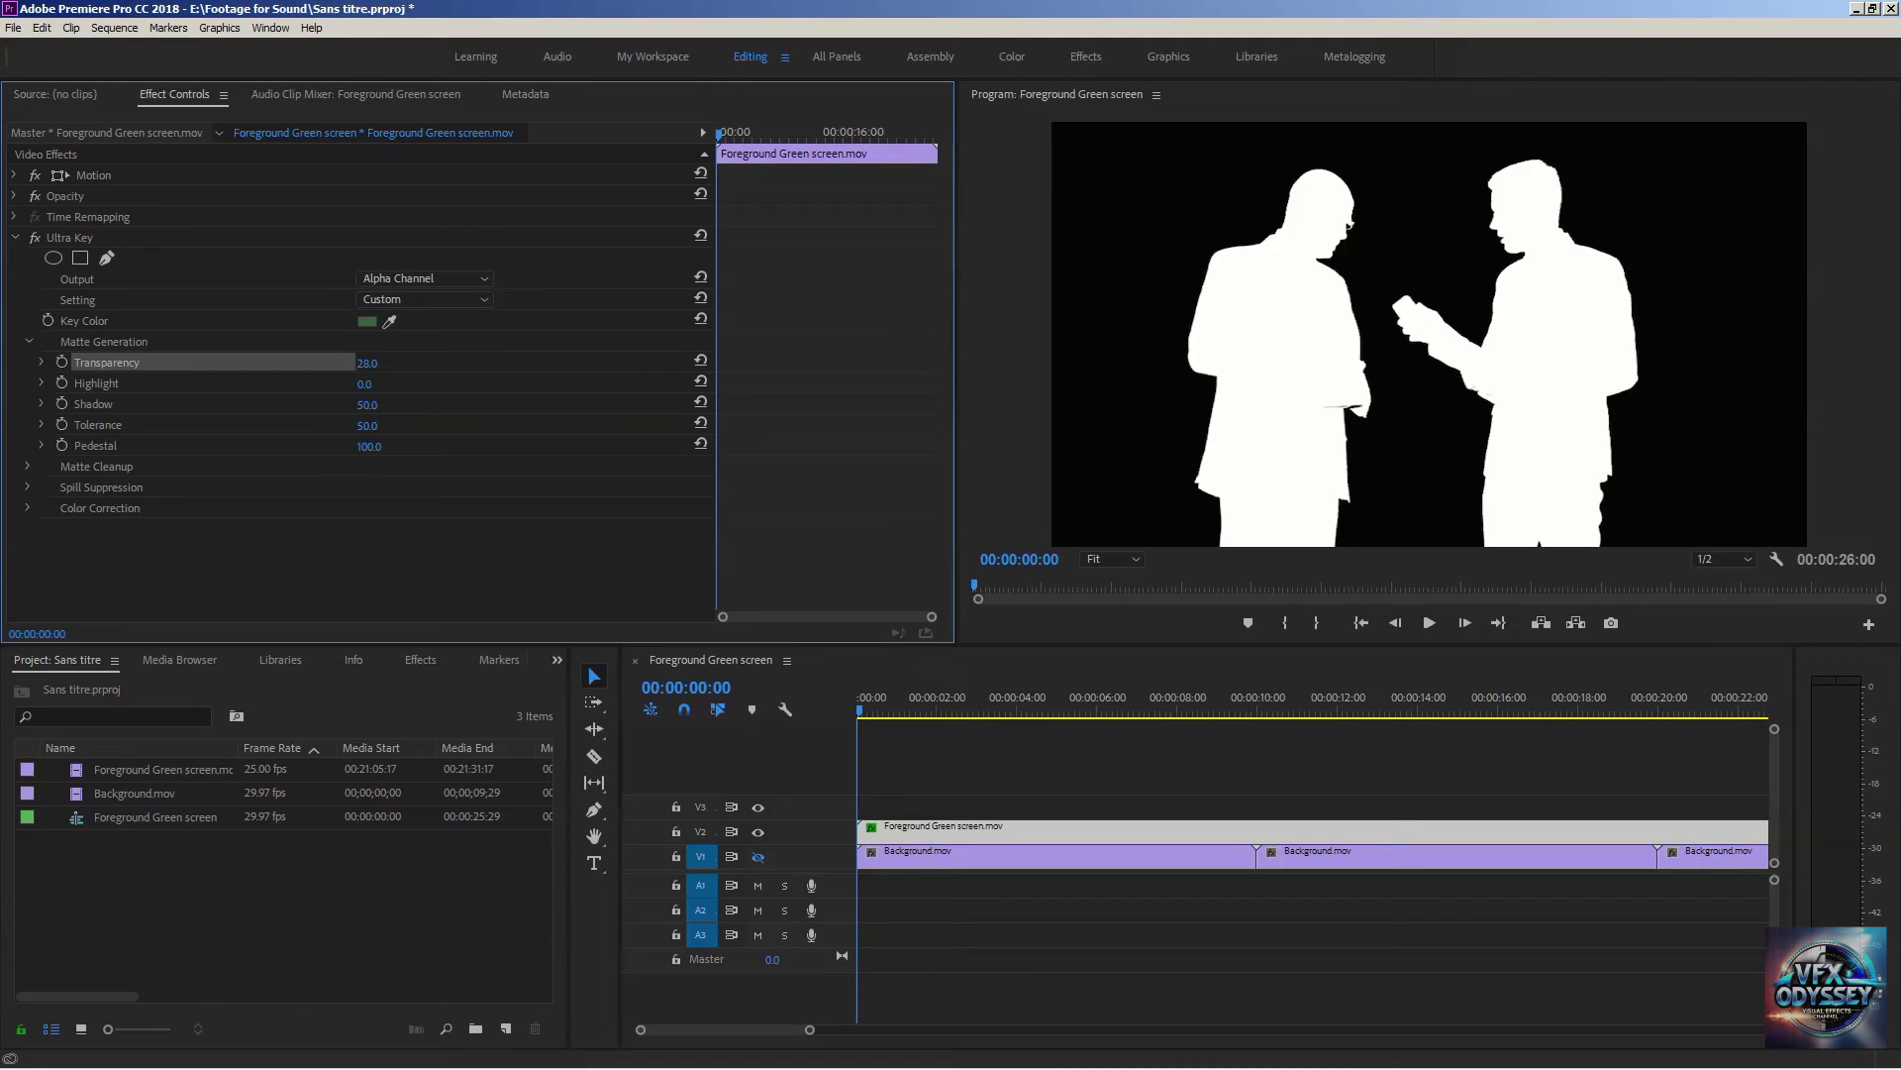
click(369, 363)
click(701, 380)
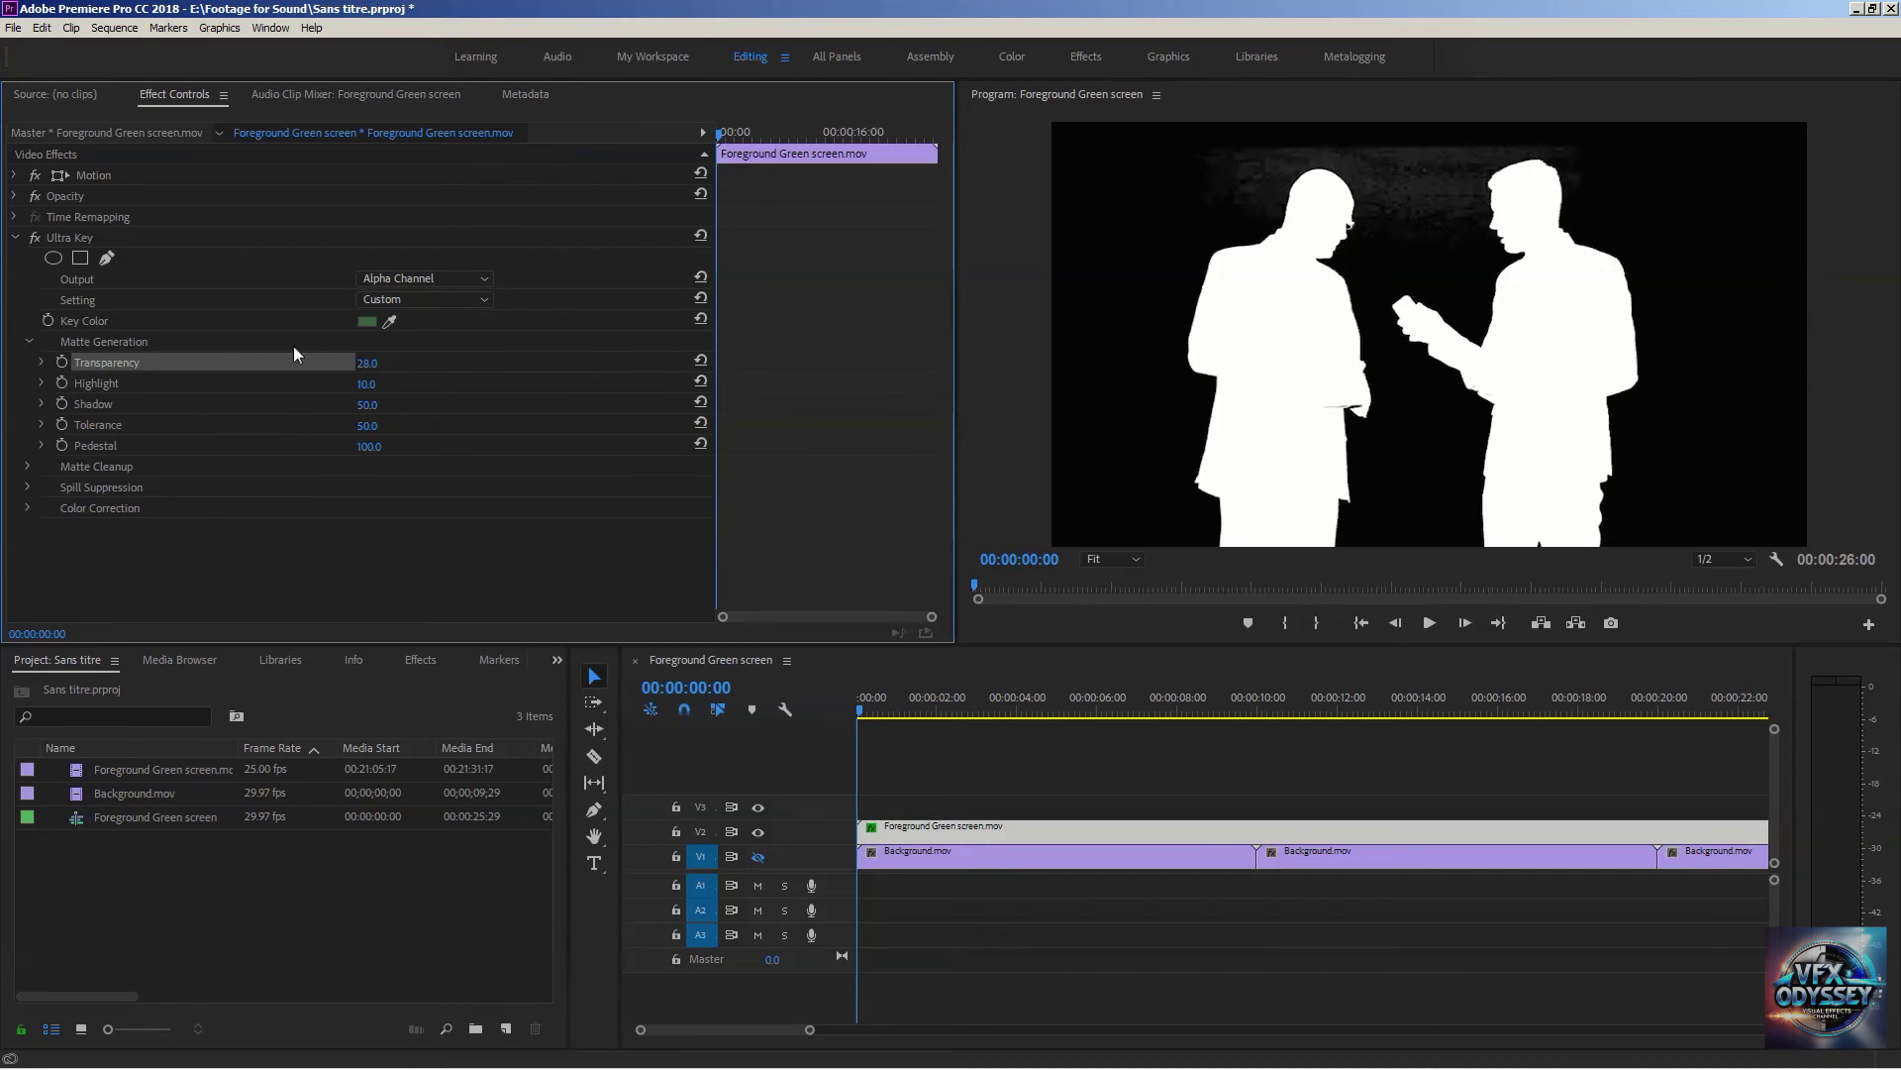
- Set the Pedestal to 59 and Shadow to 100, checking the matte edge at the bald man's shoulder at 200% magnification
drag(368, 447, 644, 464)
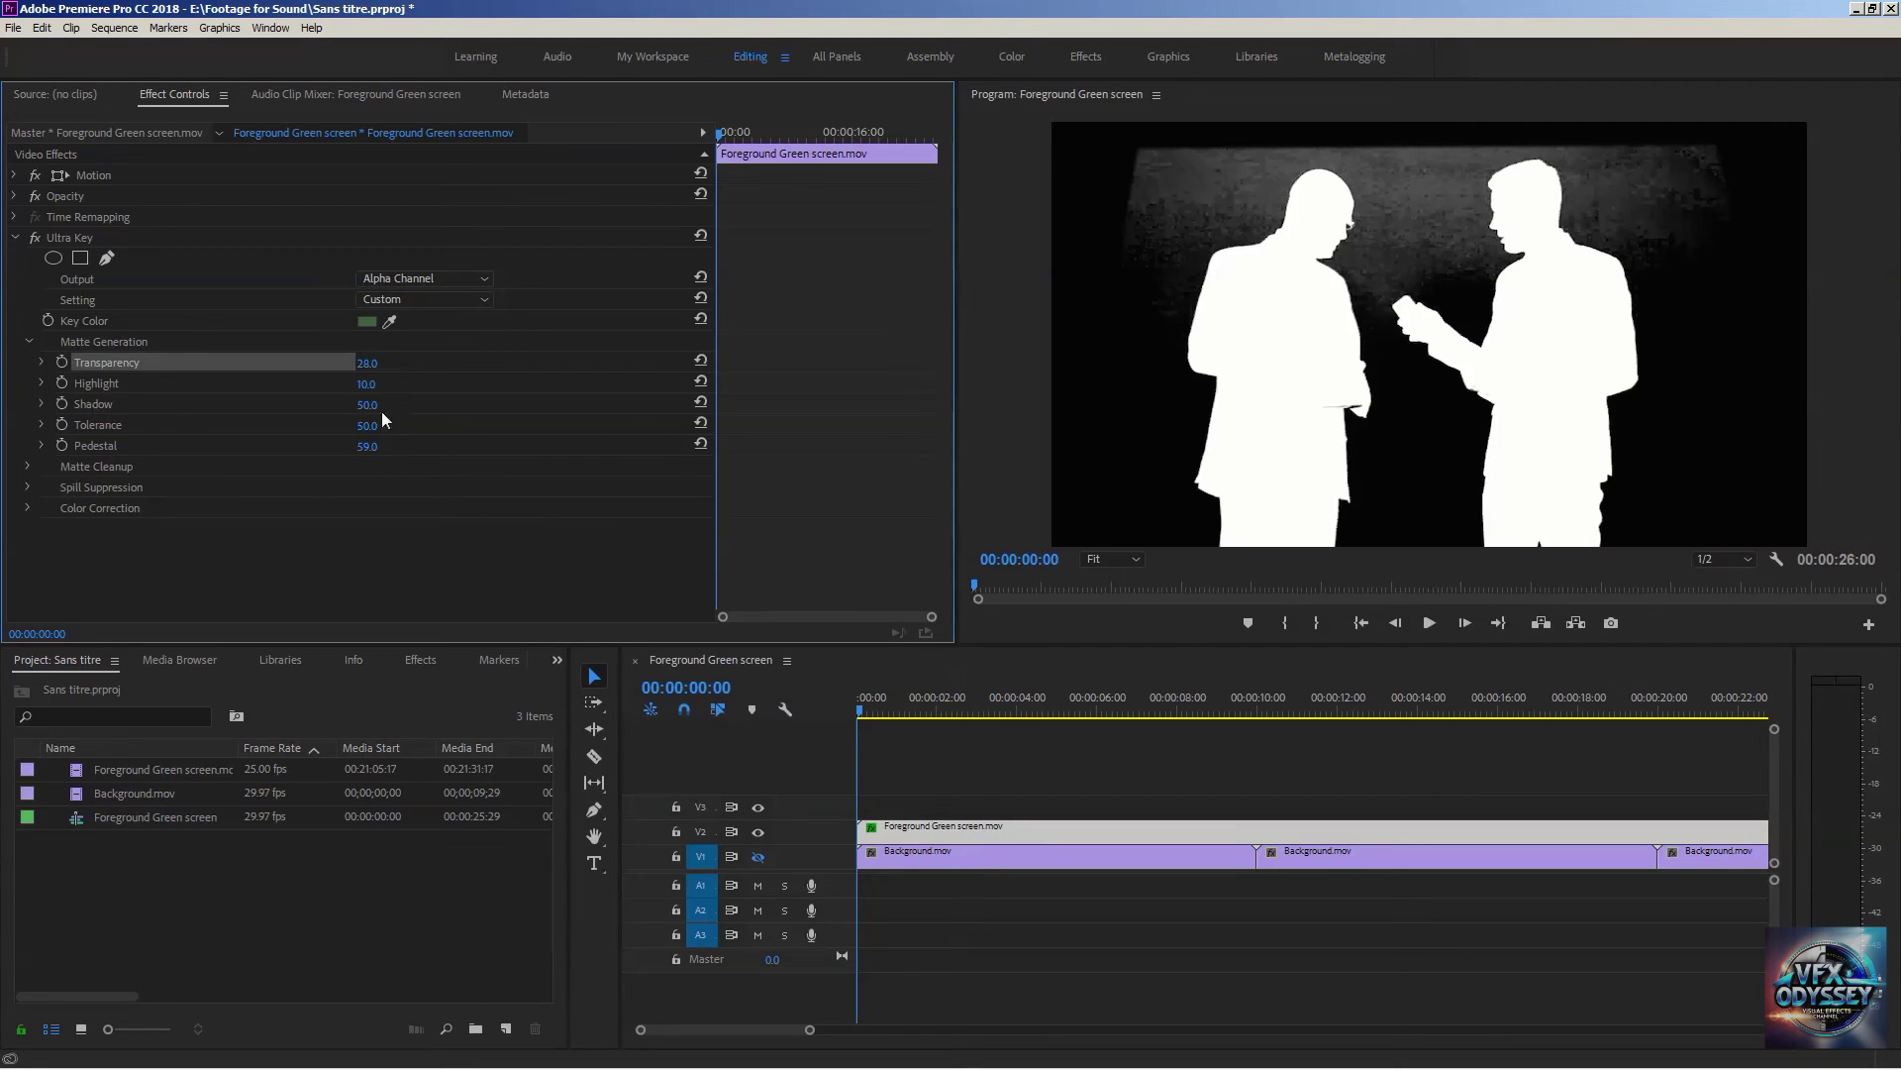
click(1109, 559)
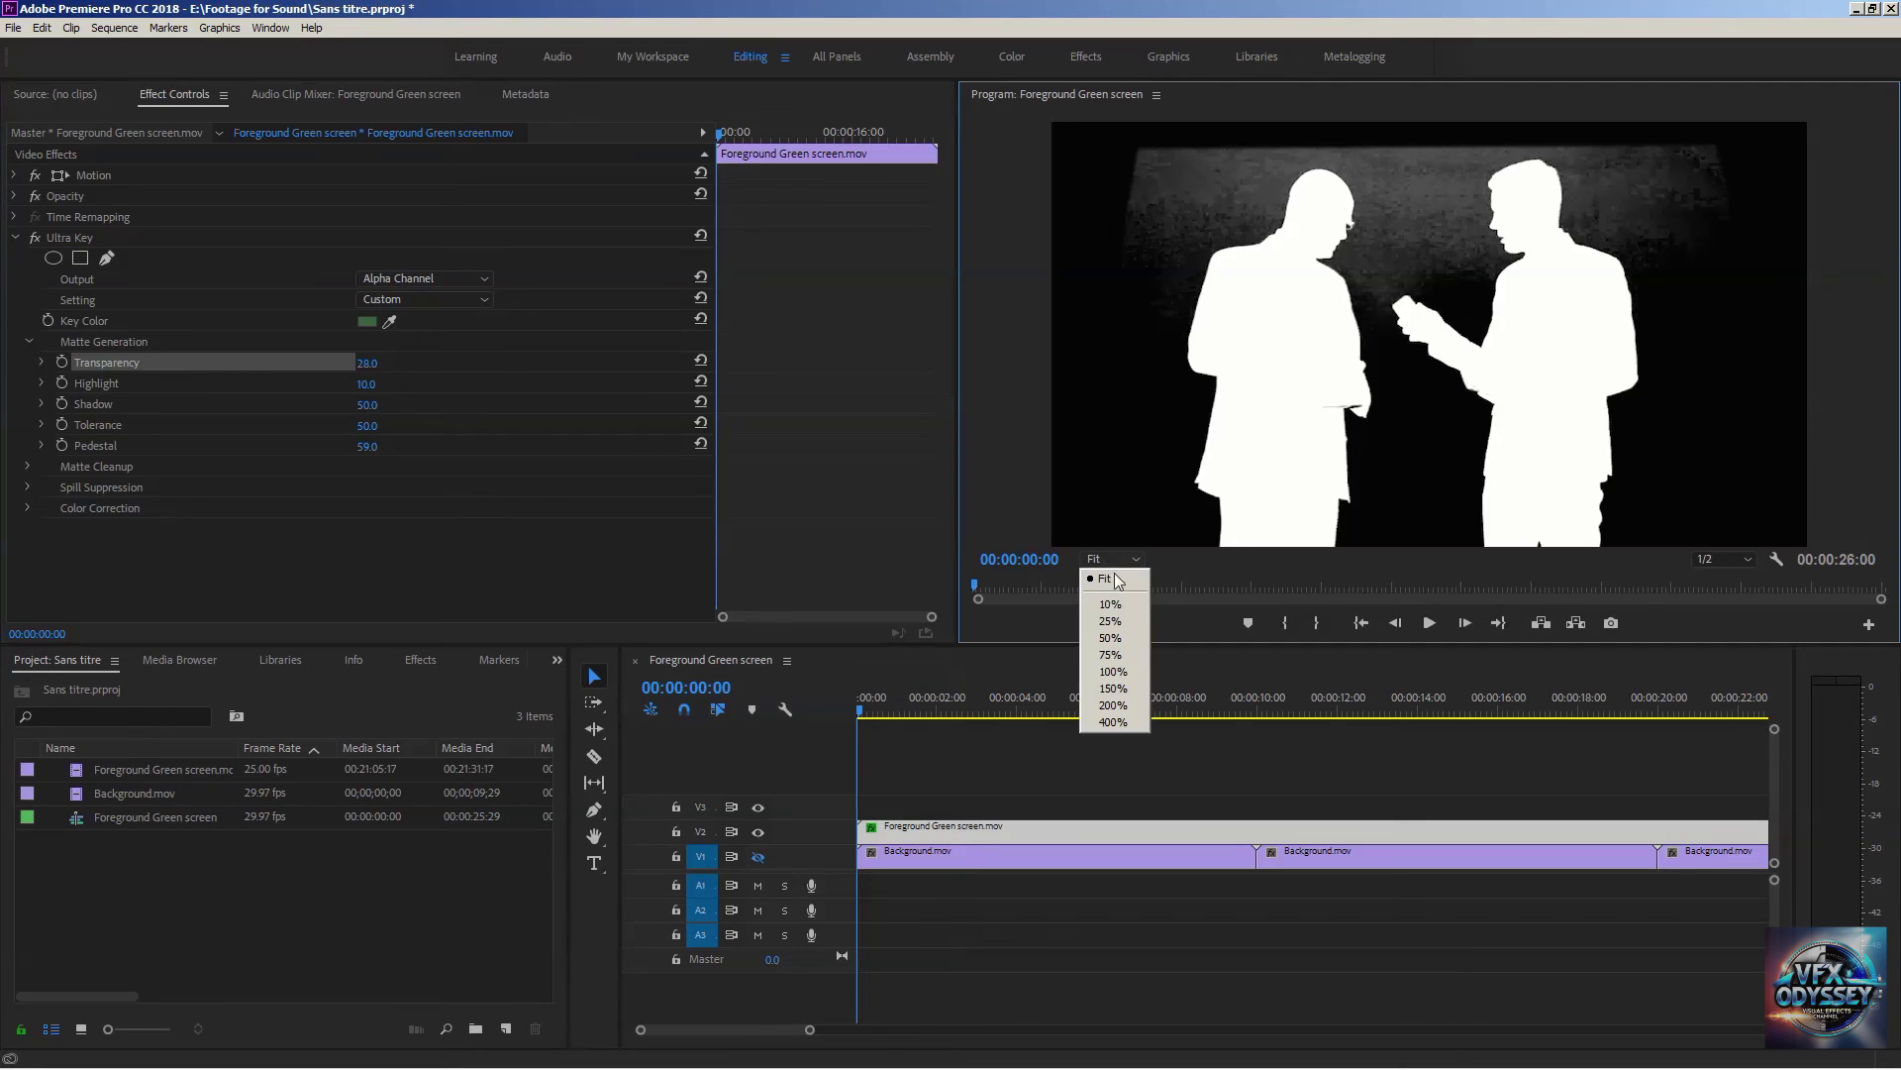
click(1113, 704)
drag(1429, 543, 1349, 539)
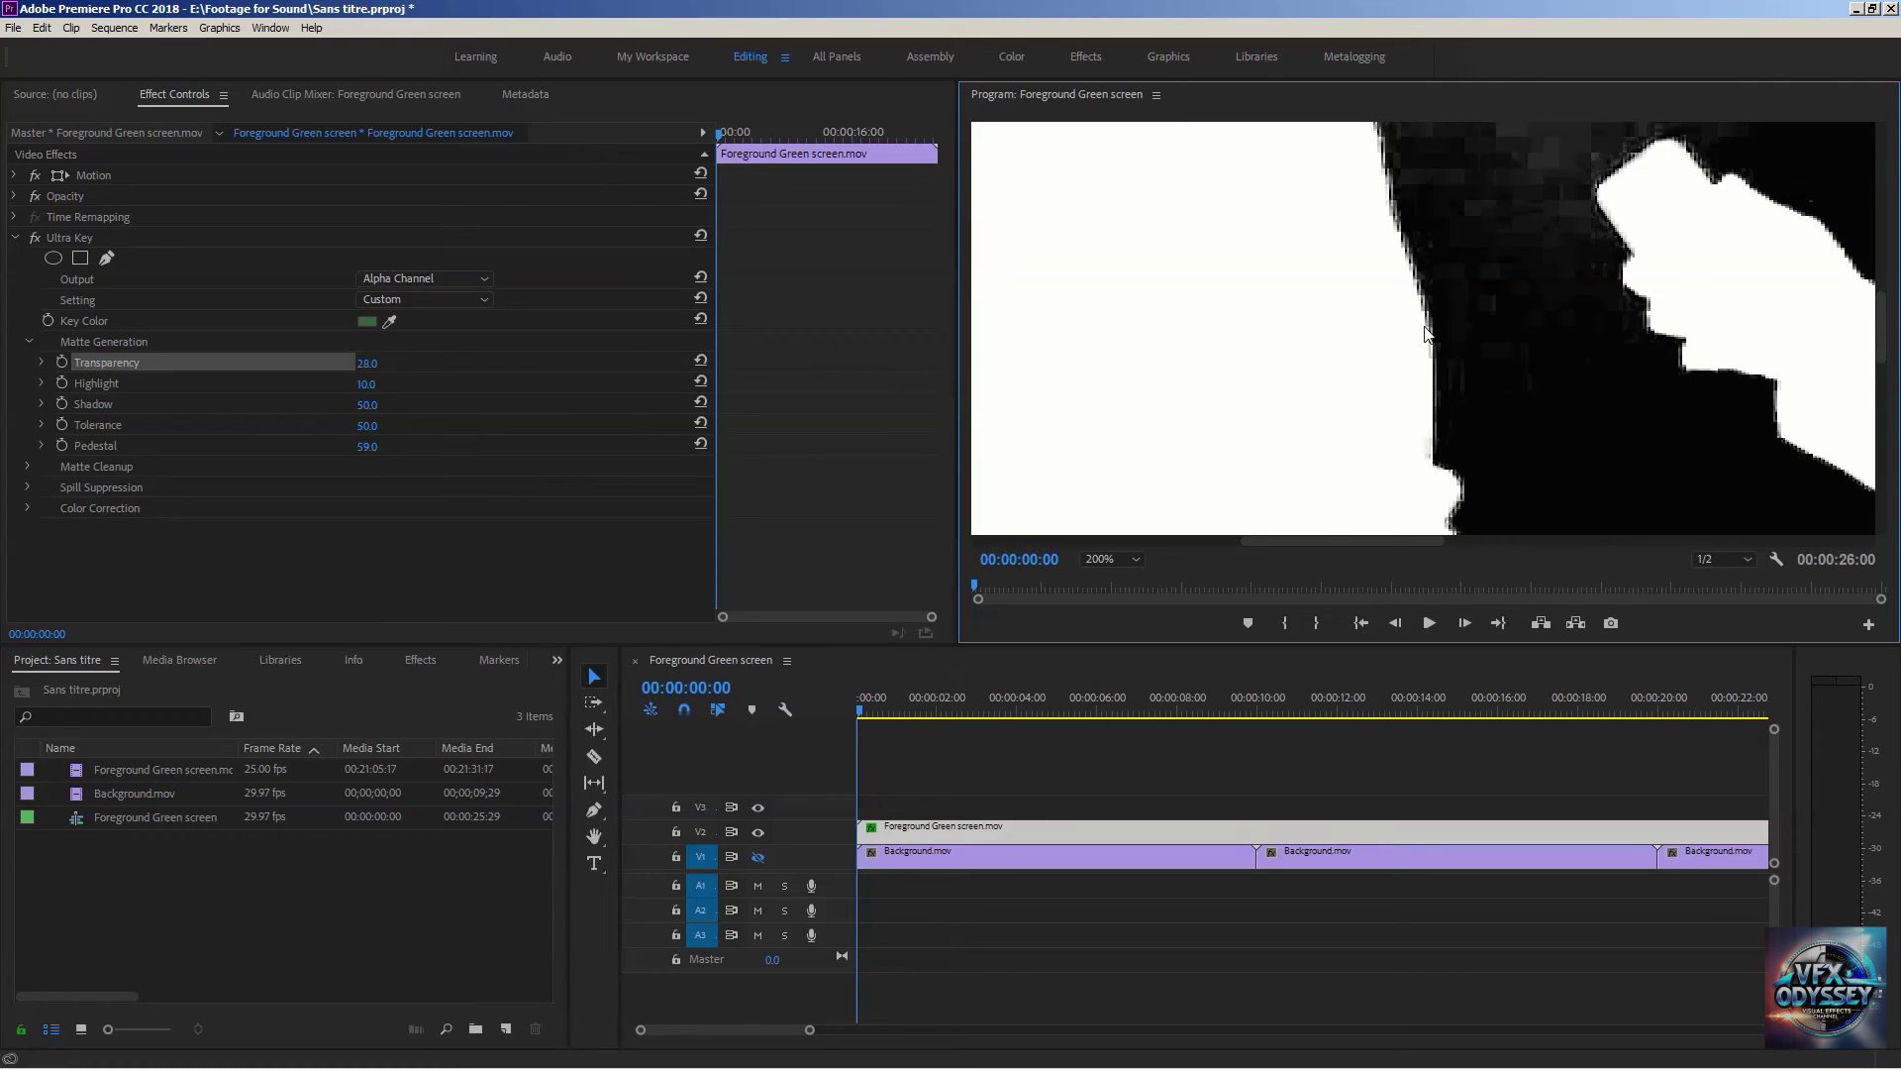
drag(1308, 543, 1185, 562)
drag(1891, 347, 1882, 283)
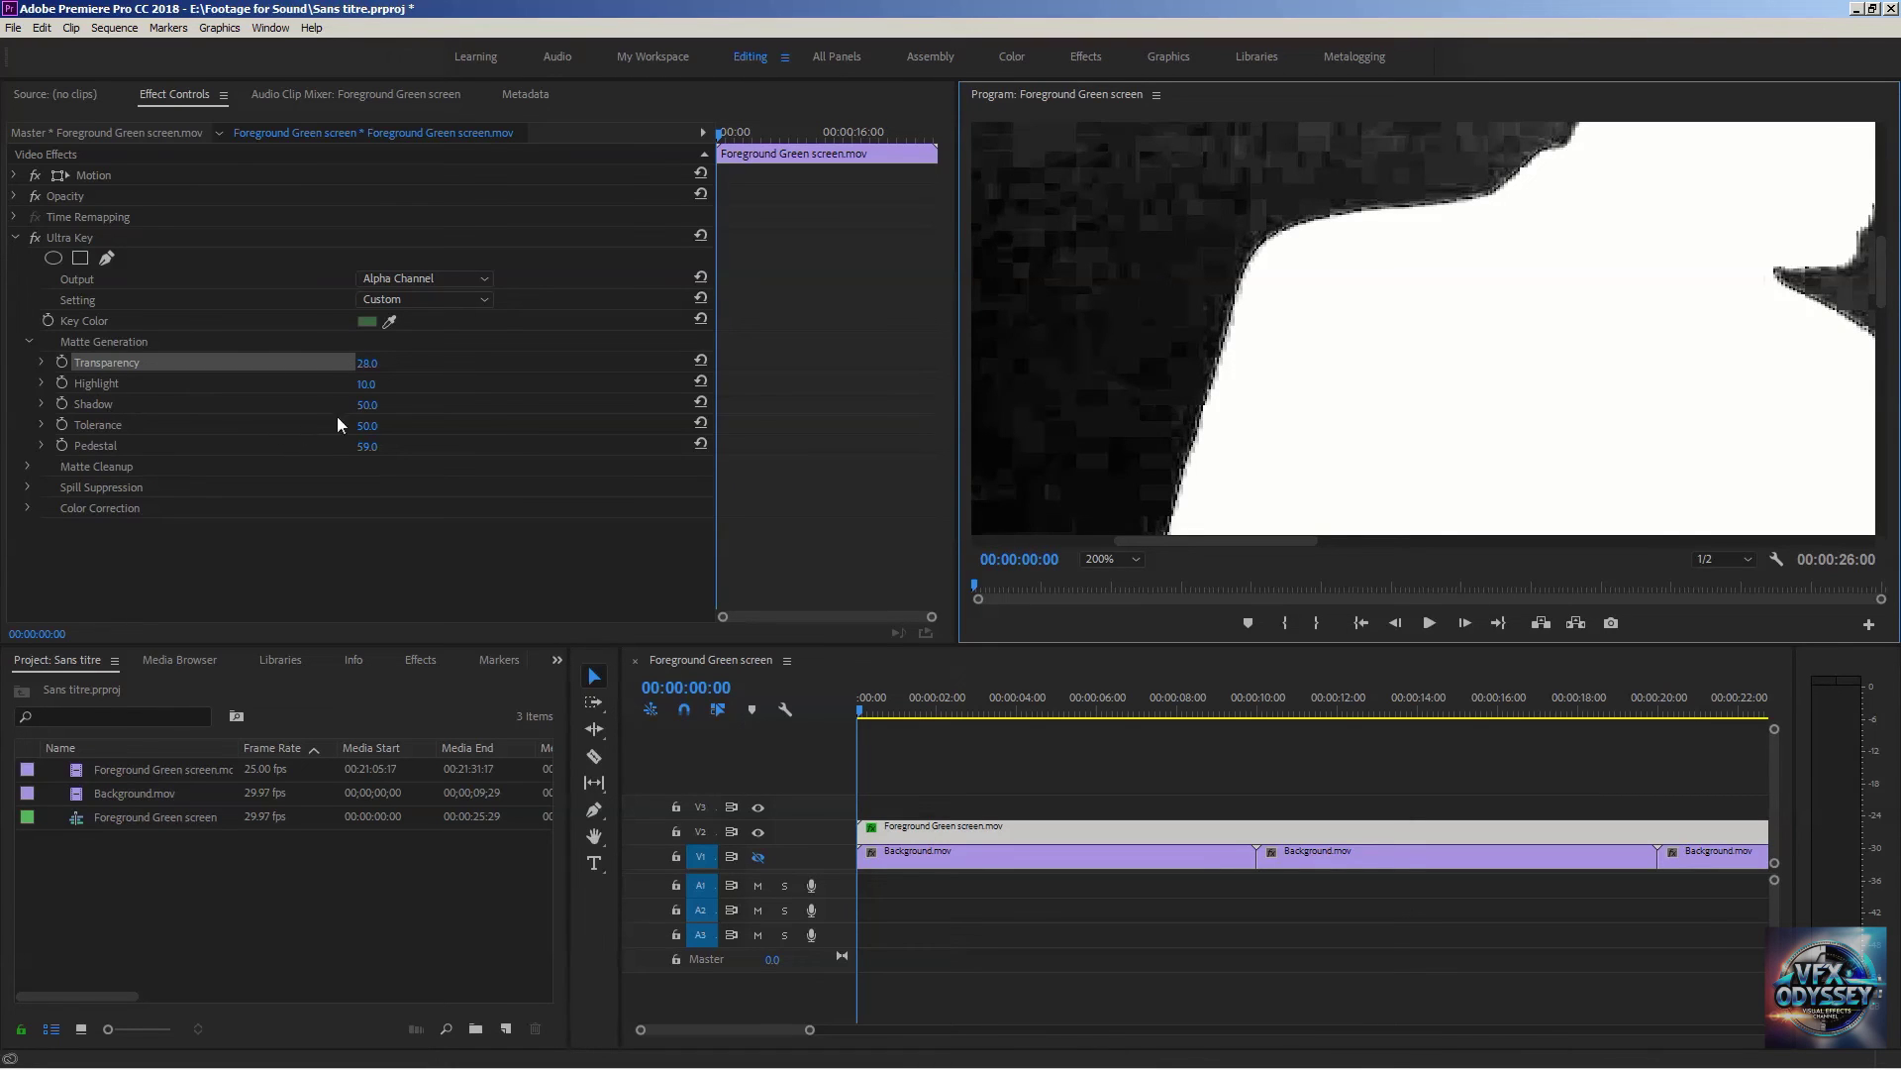
drag(367, 406, 420, 406)
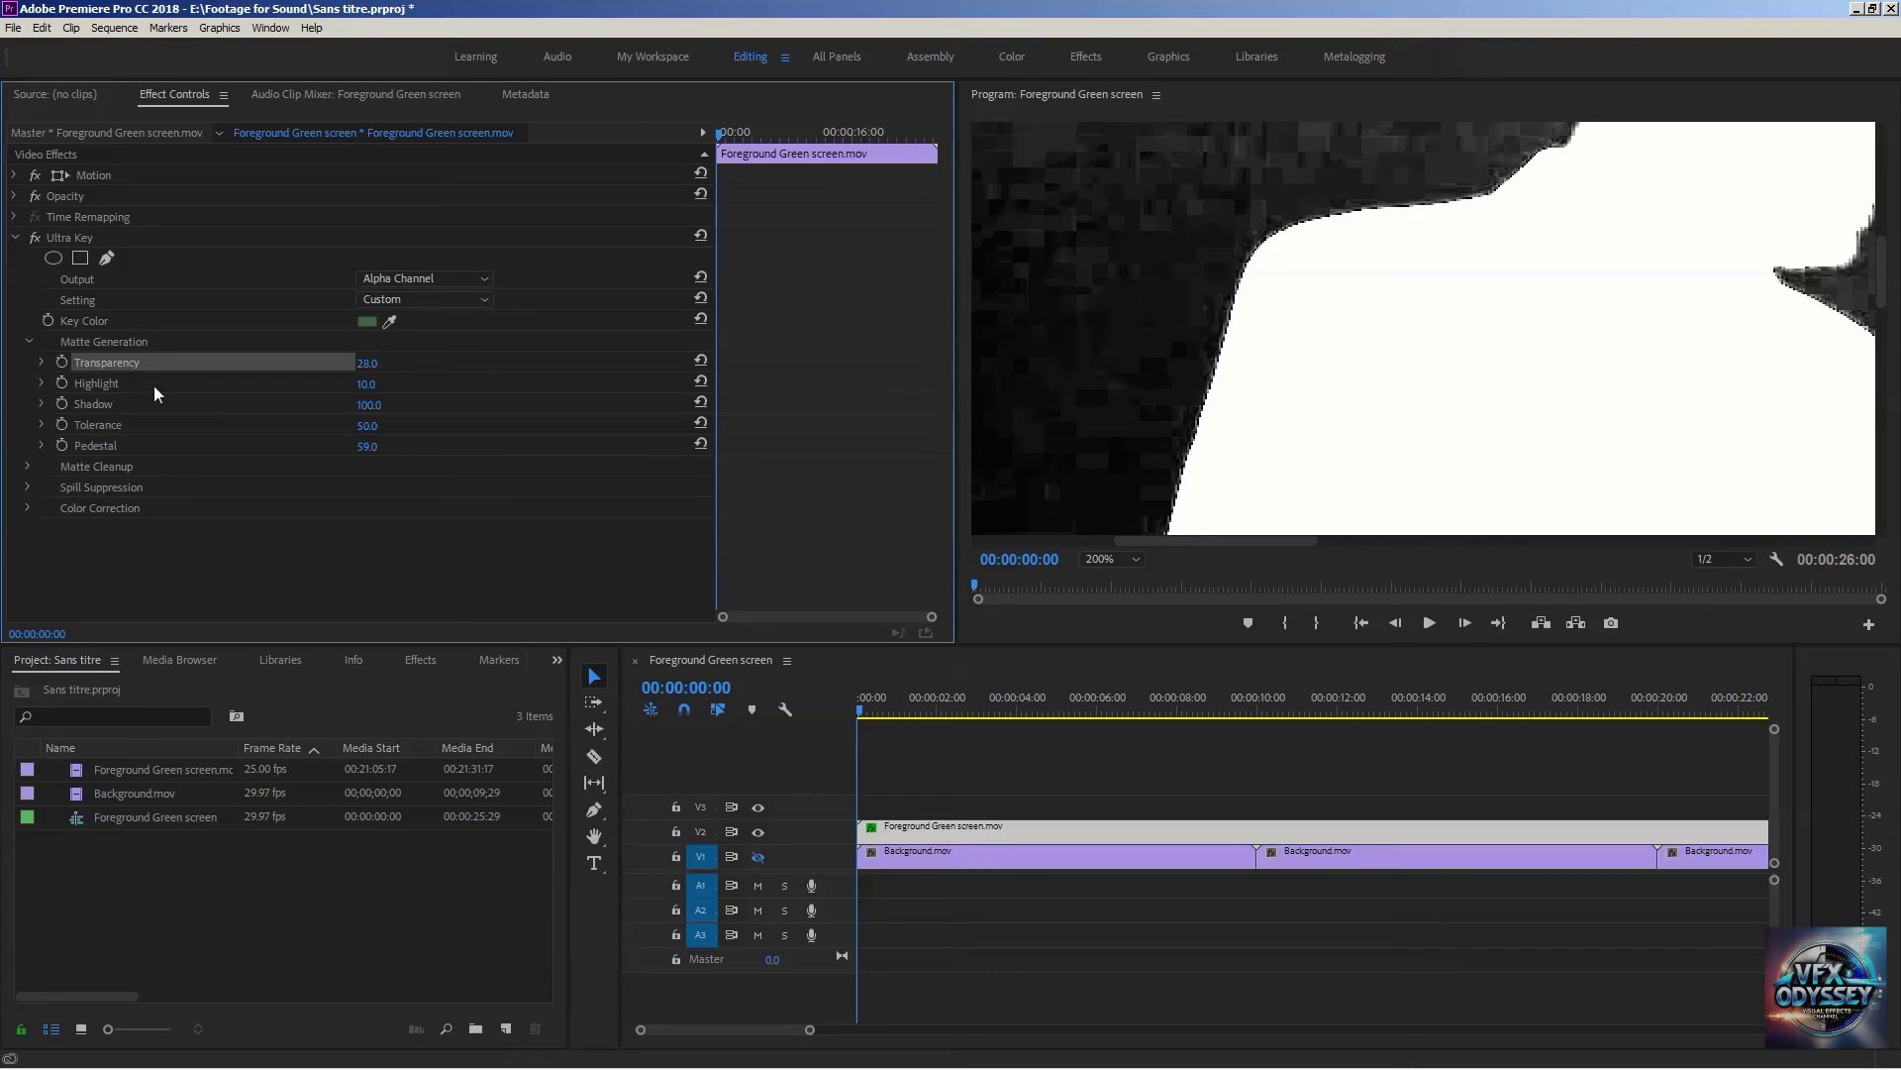
- Reset the matte's Shadow to its default, set Pedestal to 100 and Highlight to 0, and fit the whole frame in view
click(700, 404)
drag(369, 451, 416, 450)
drag(354, 386, 341, 387)
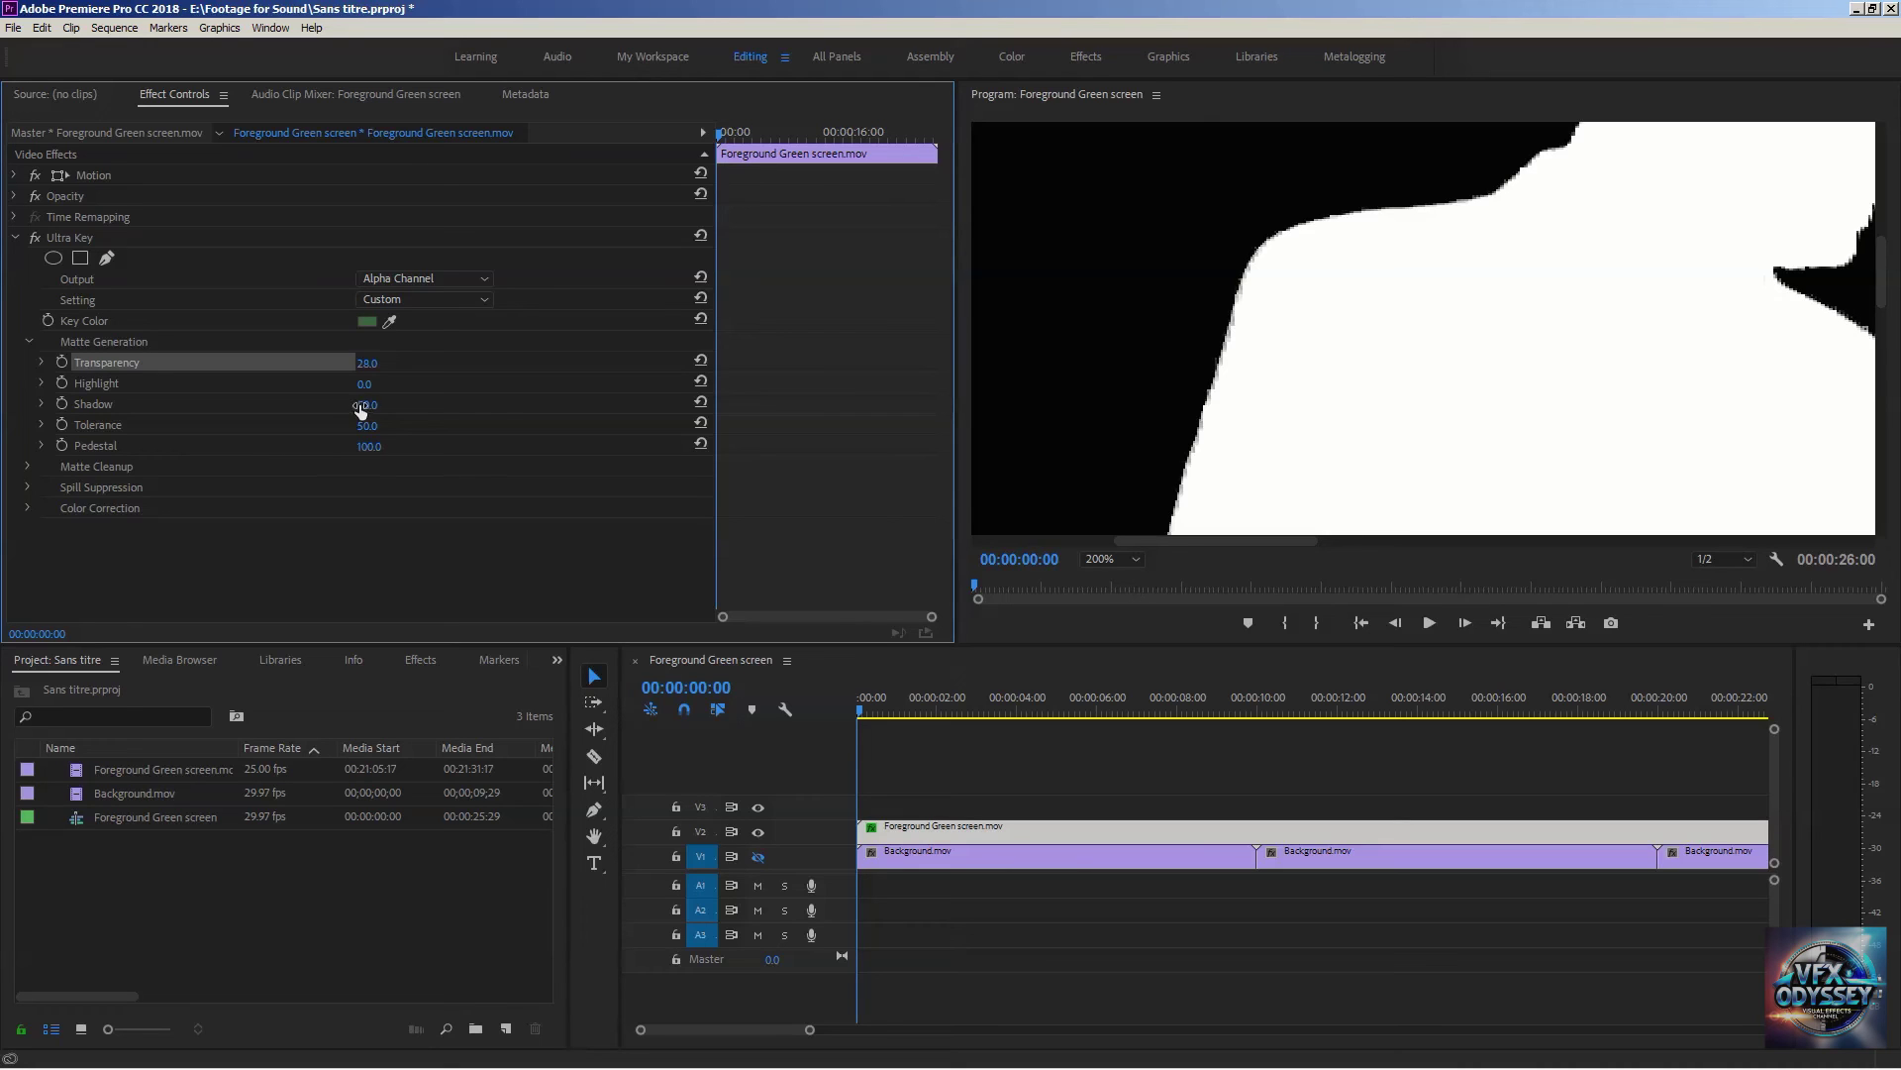
click(1120, 561)
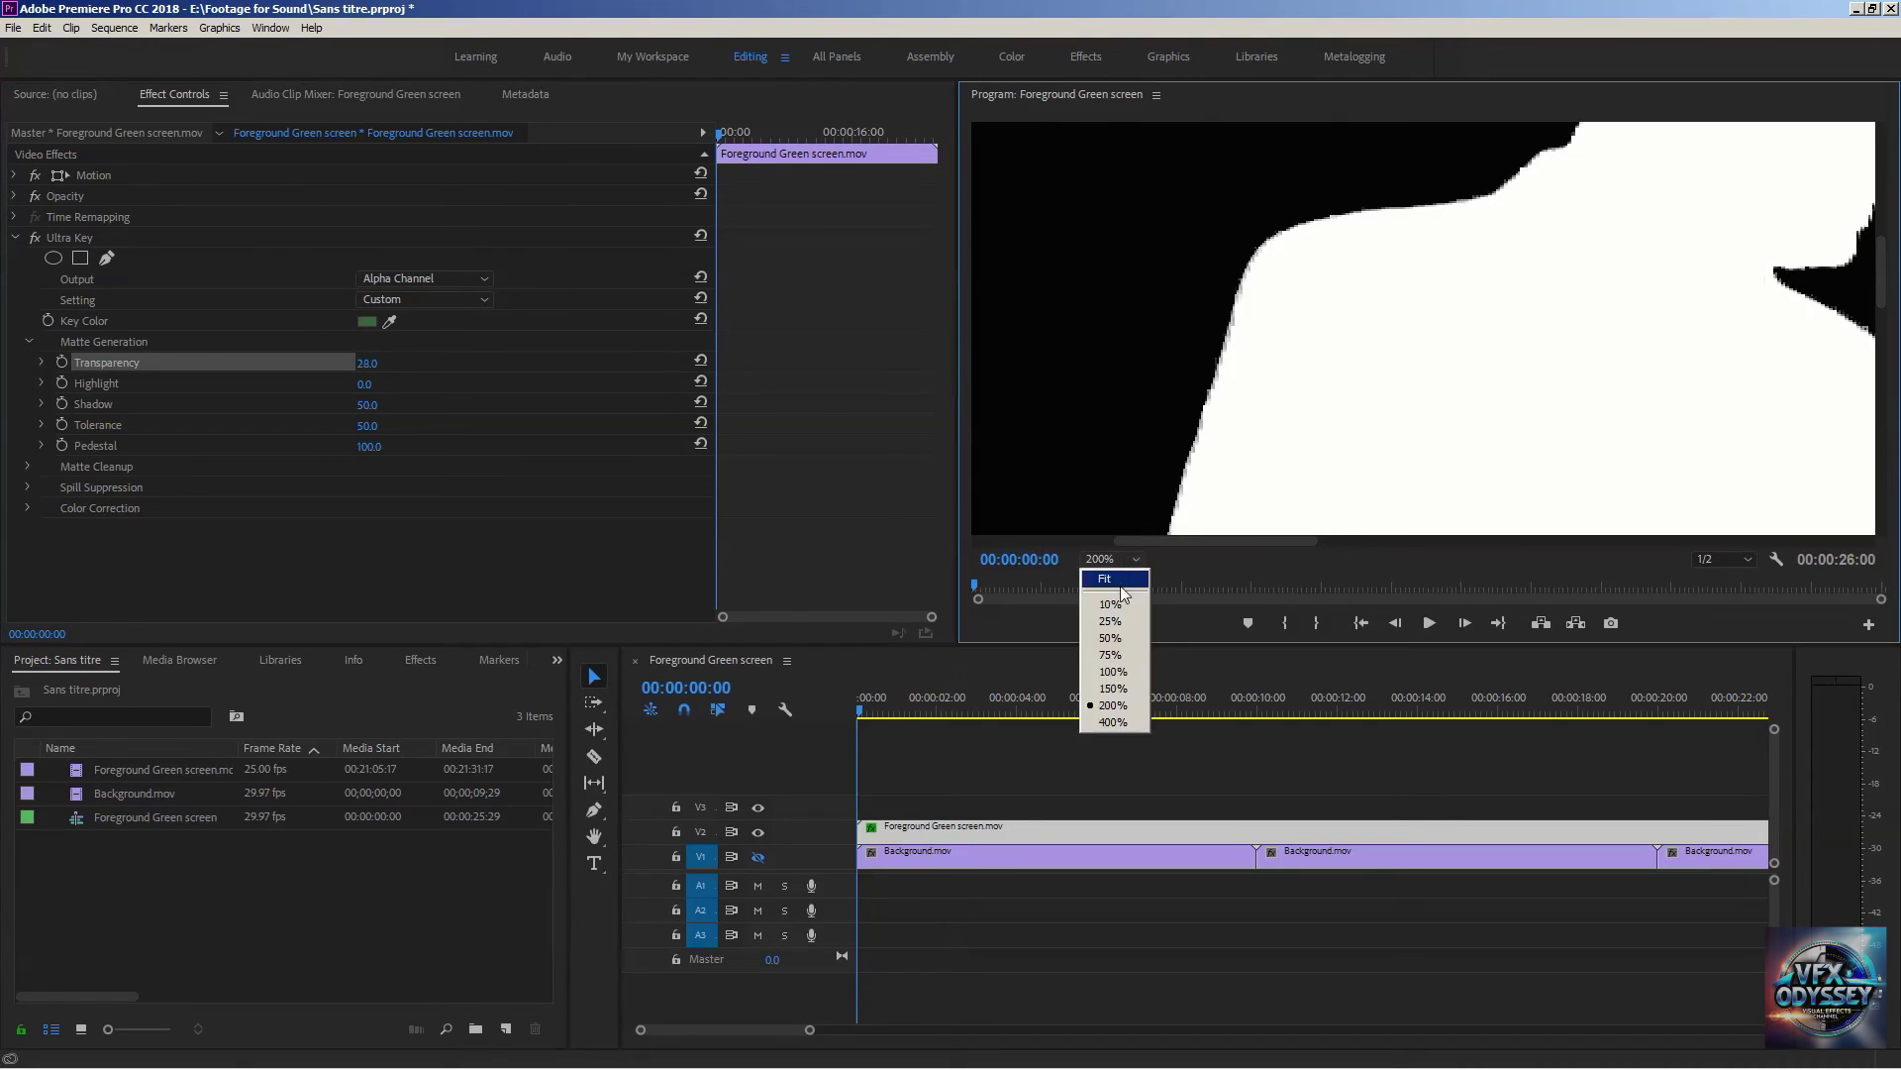
click(1109, 579)
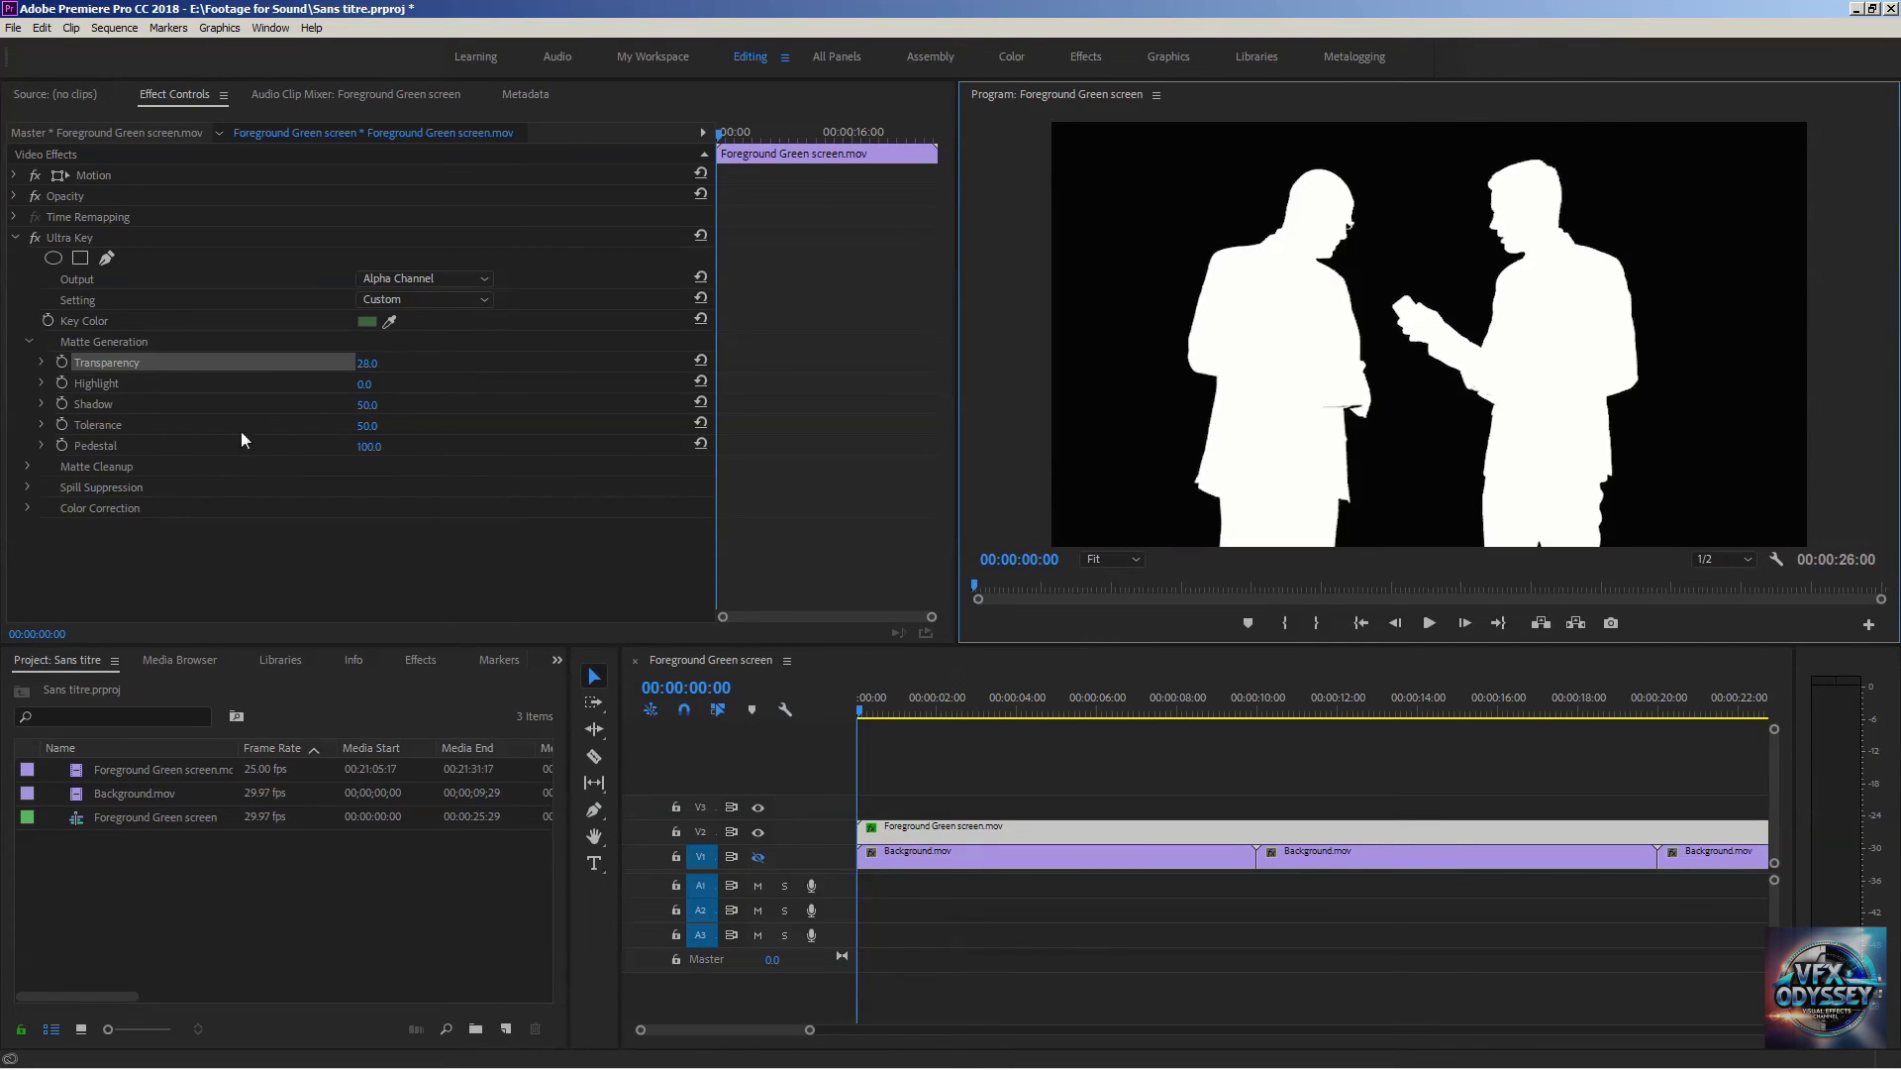
- Try lowering the matte's Tolerance to about 43.3, and reset the parameter to its default
click(41, 424)
drag(363, 462, 317, 456)
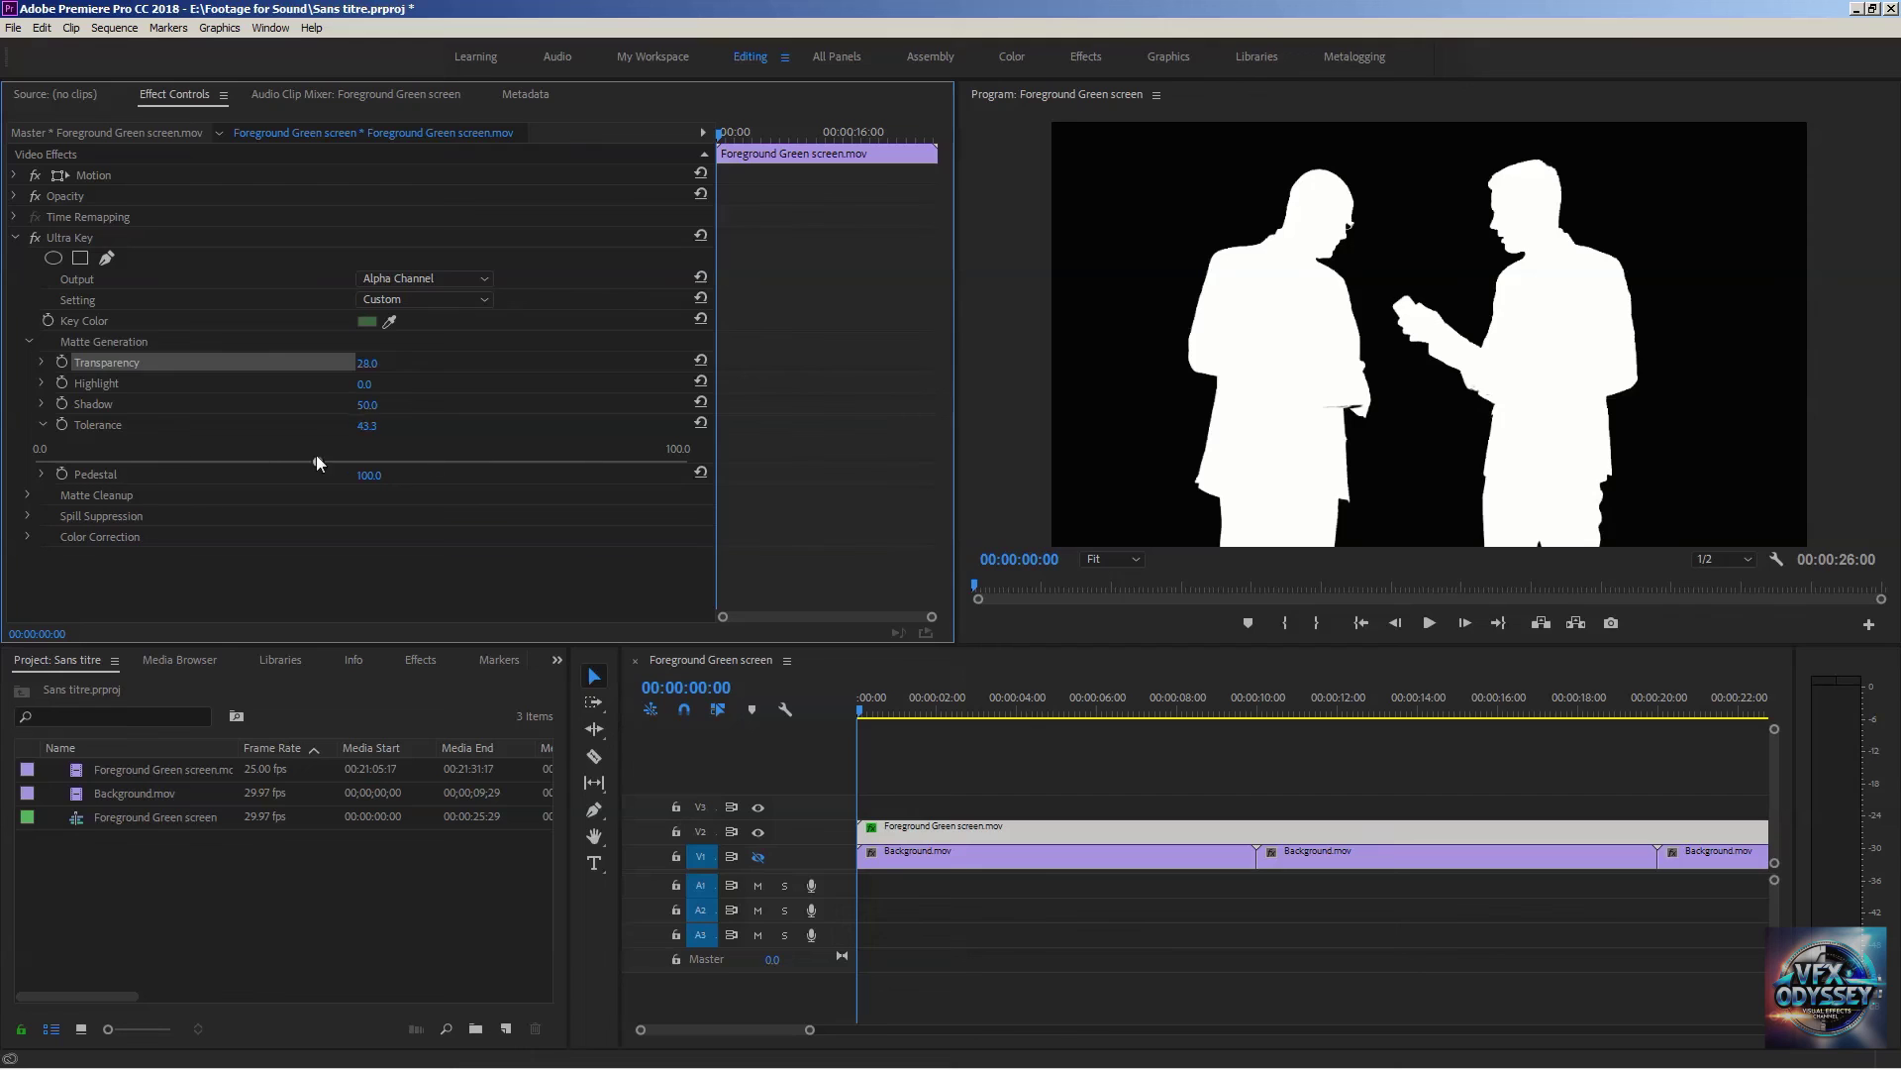
click(42, 425)
click(700, 424)
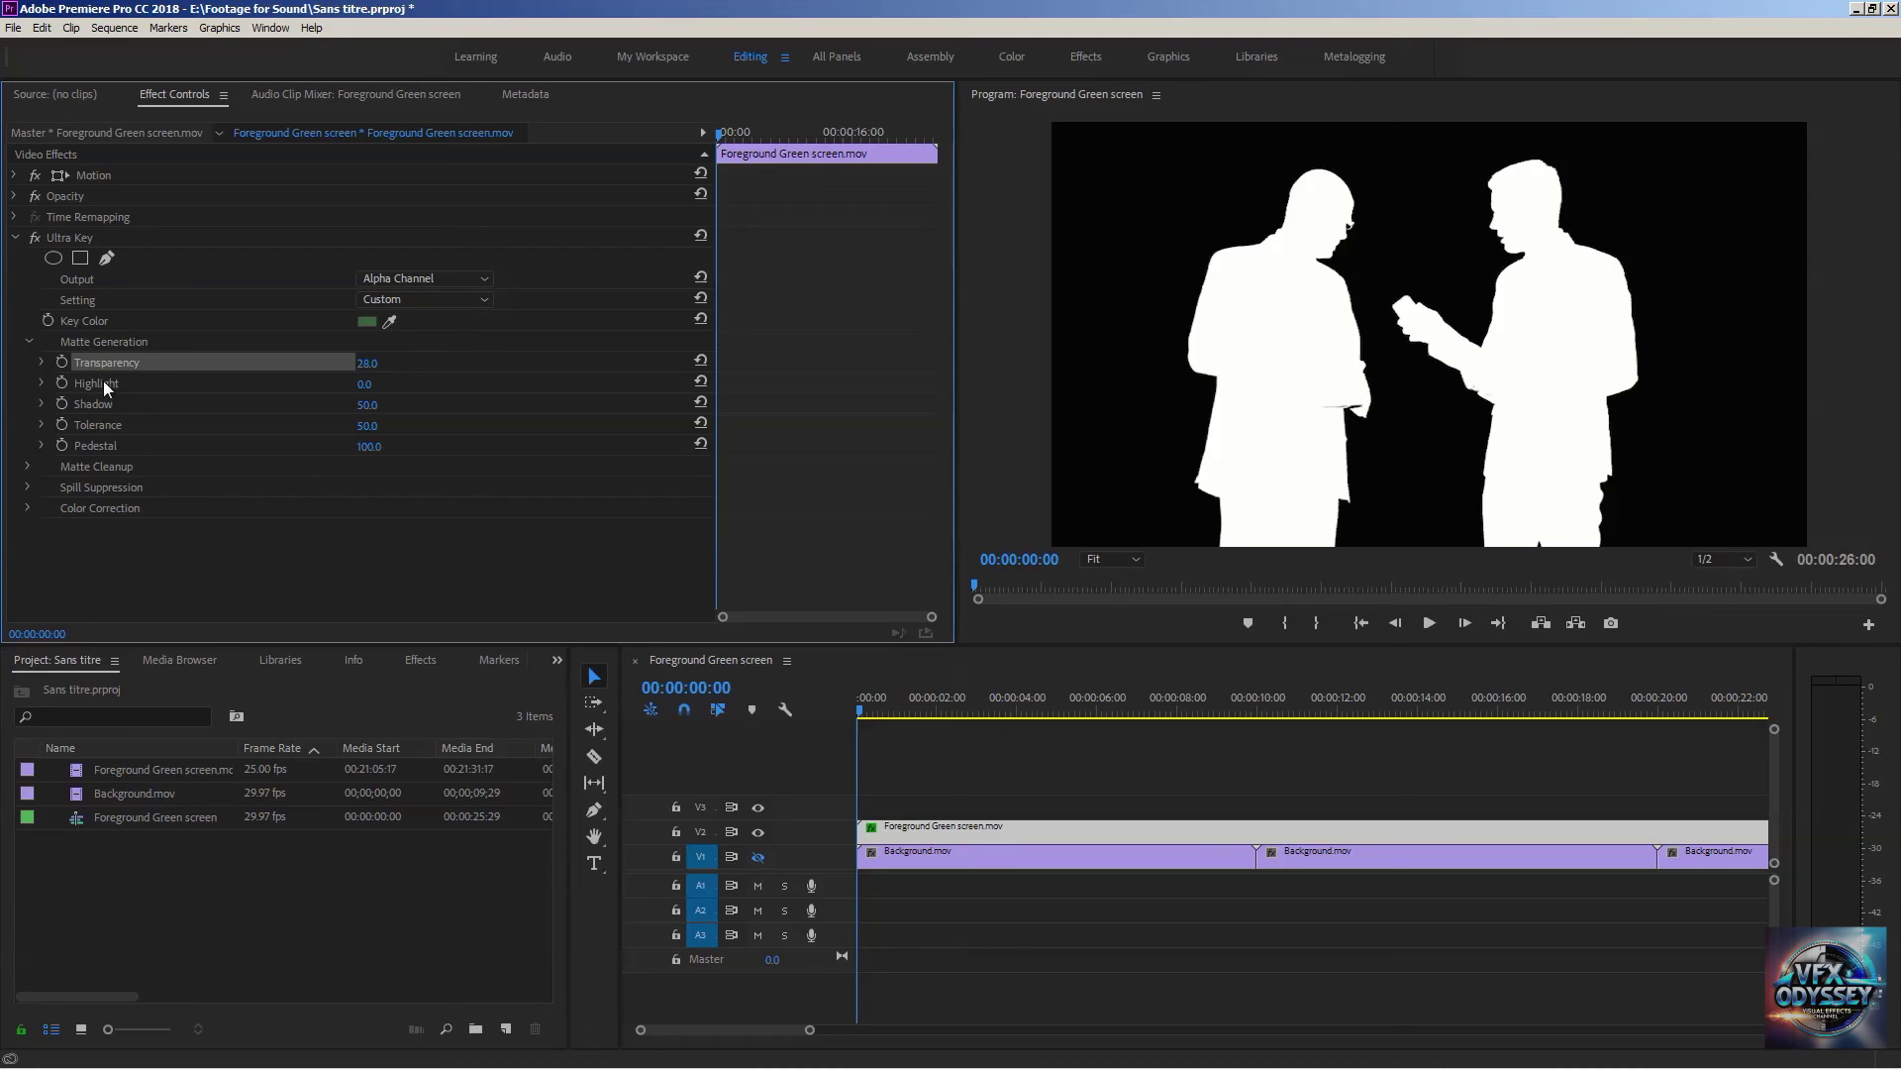
- Set the Ultra Key output to Composite and inspect the edges around the phone, hand and blue jacket at 200% magnification
click(27, 338)
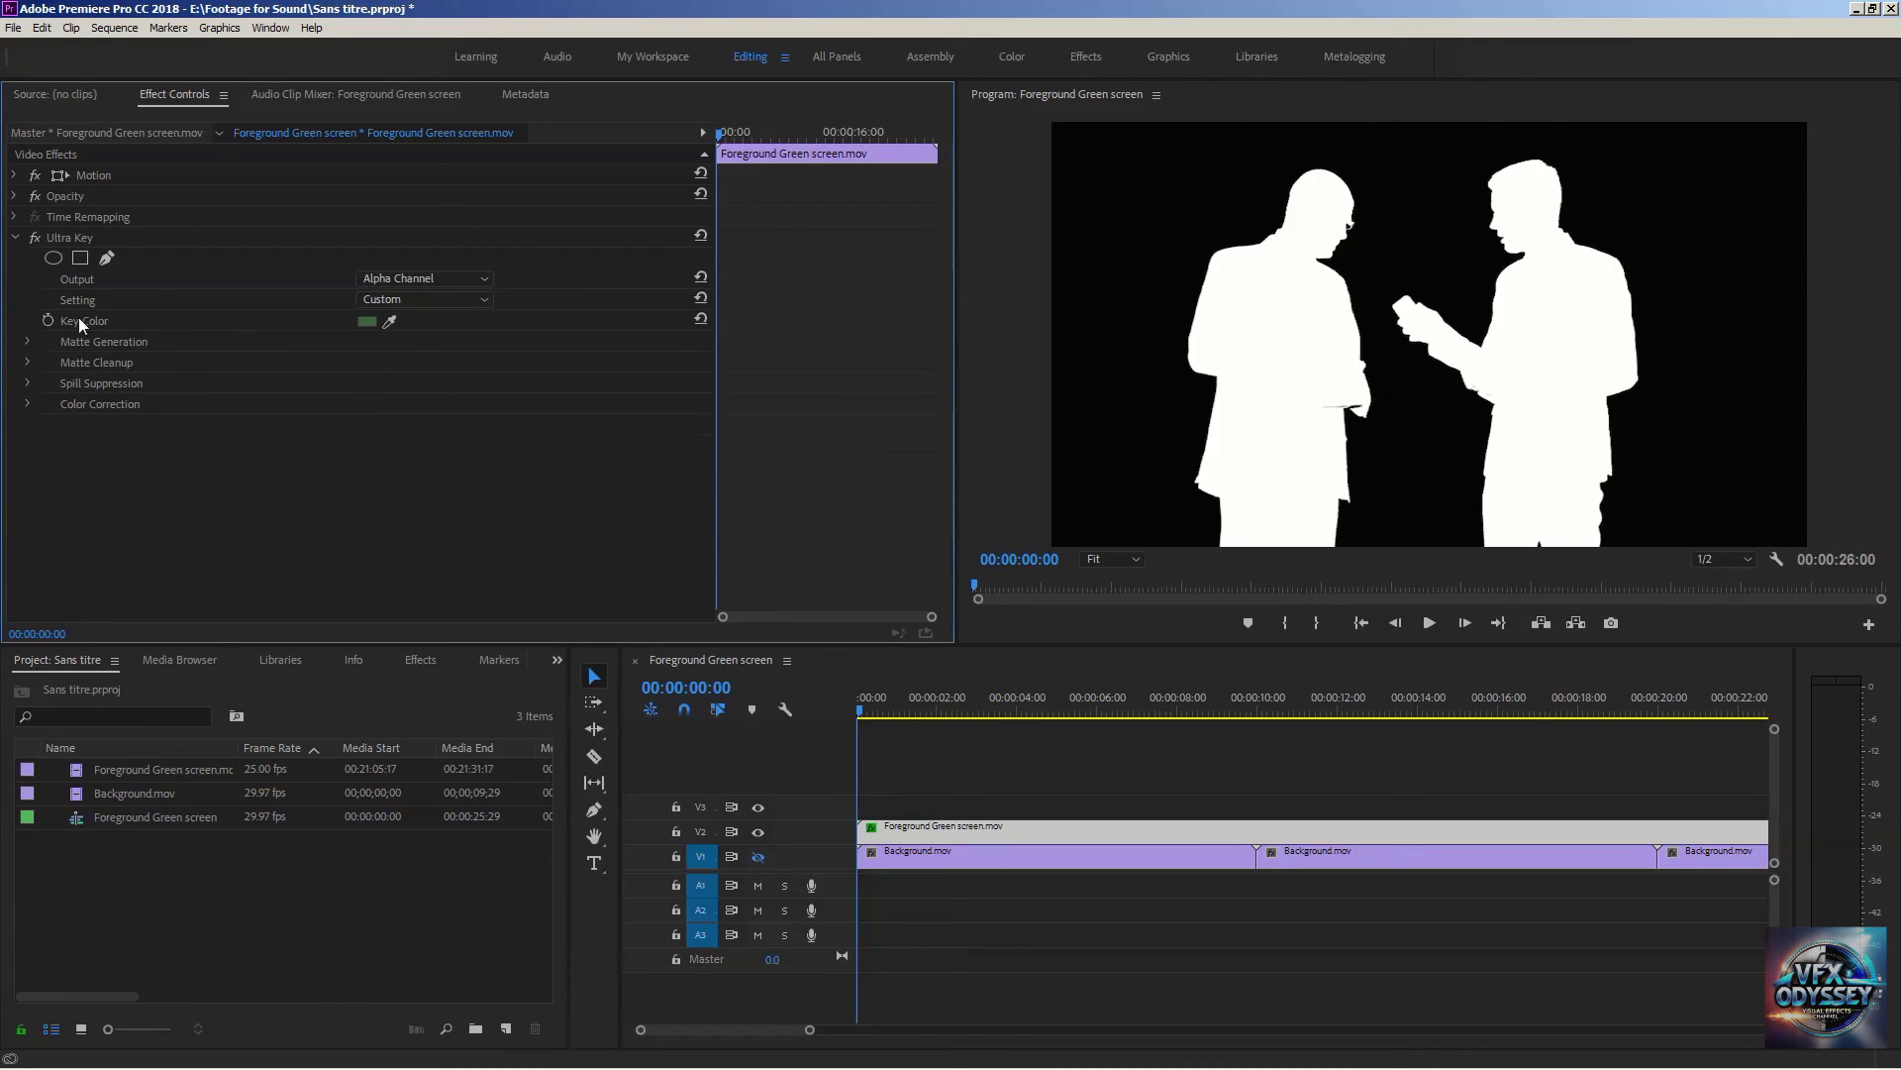
click(26, 362)
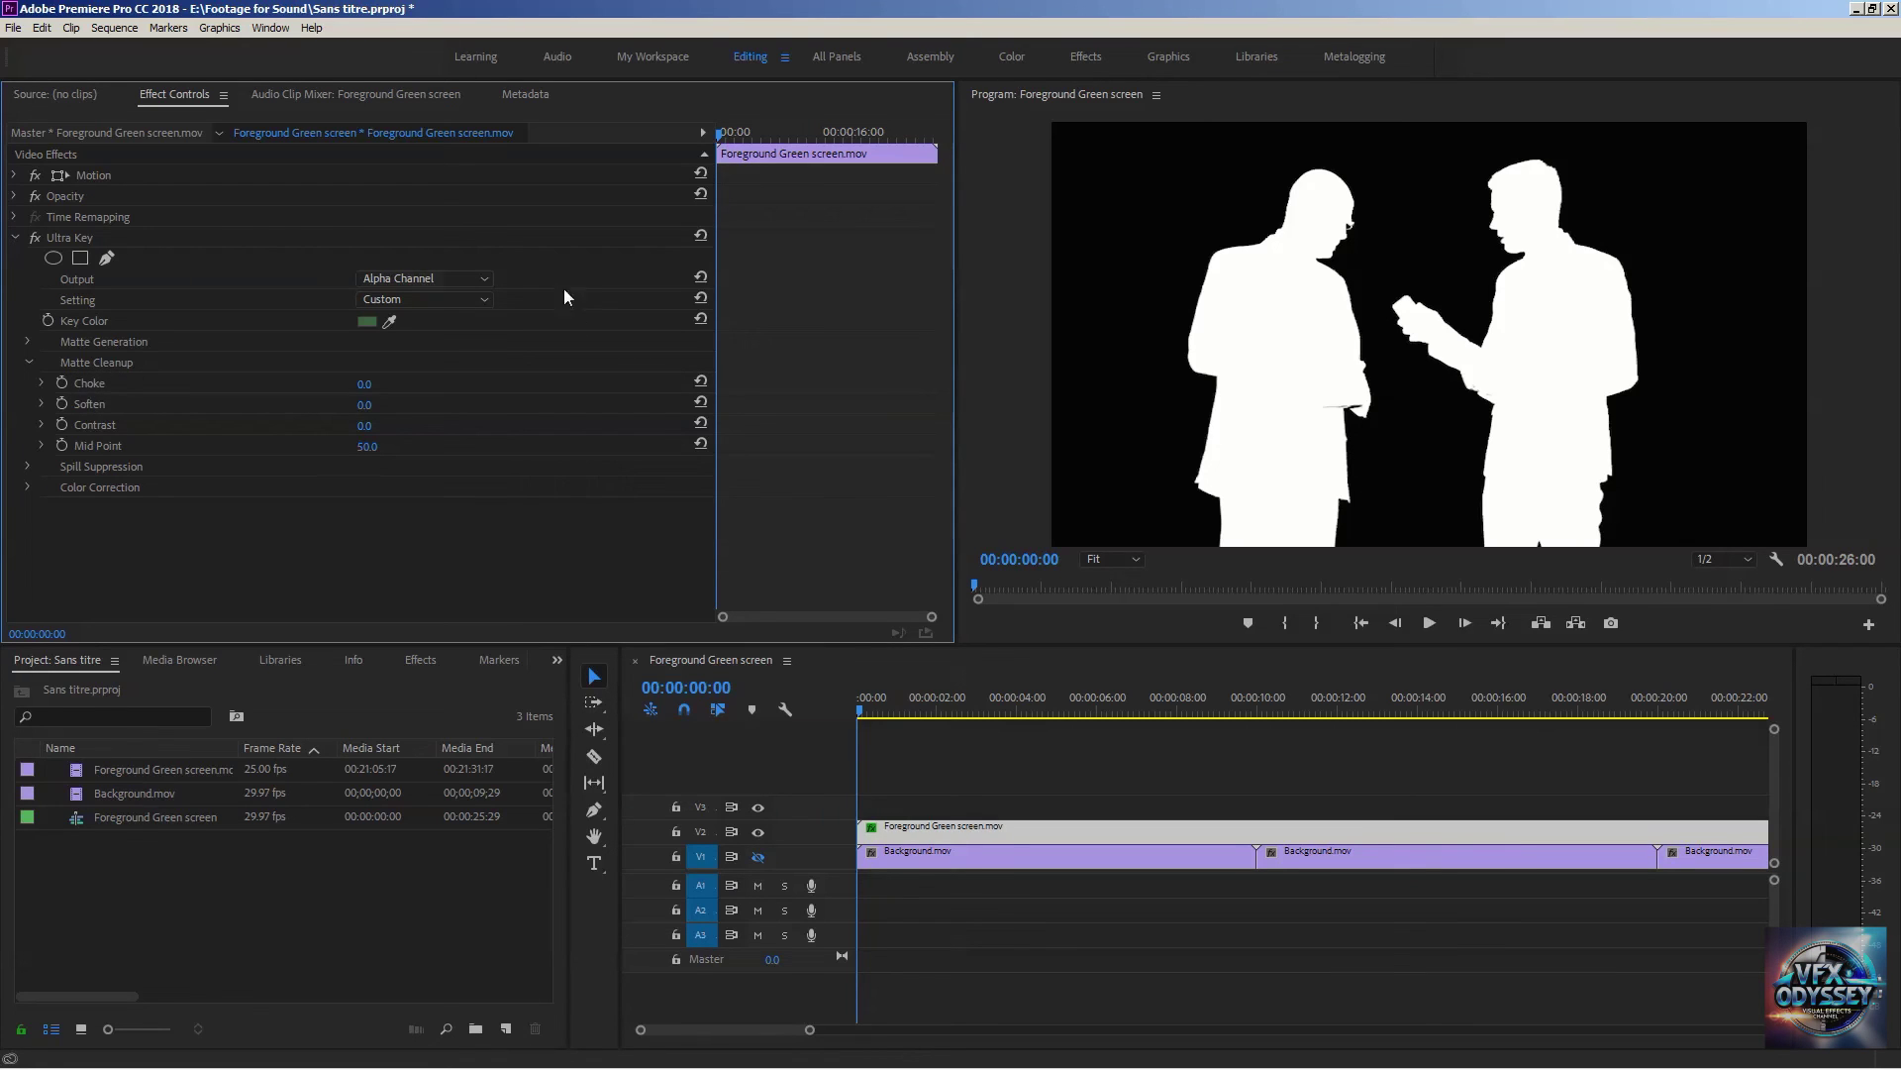
click(436, 280)
click(427, 301)
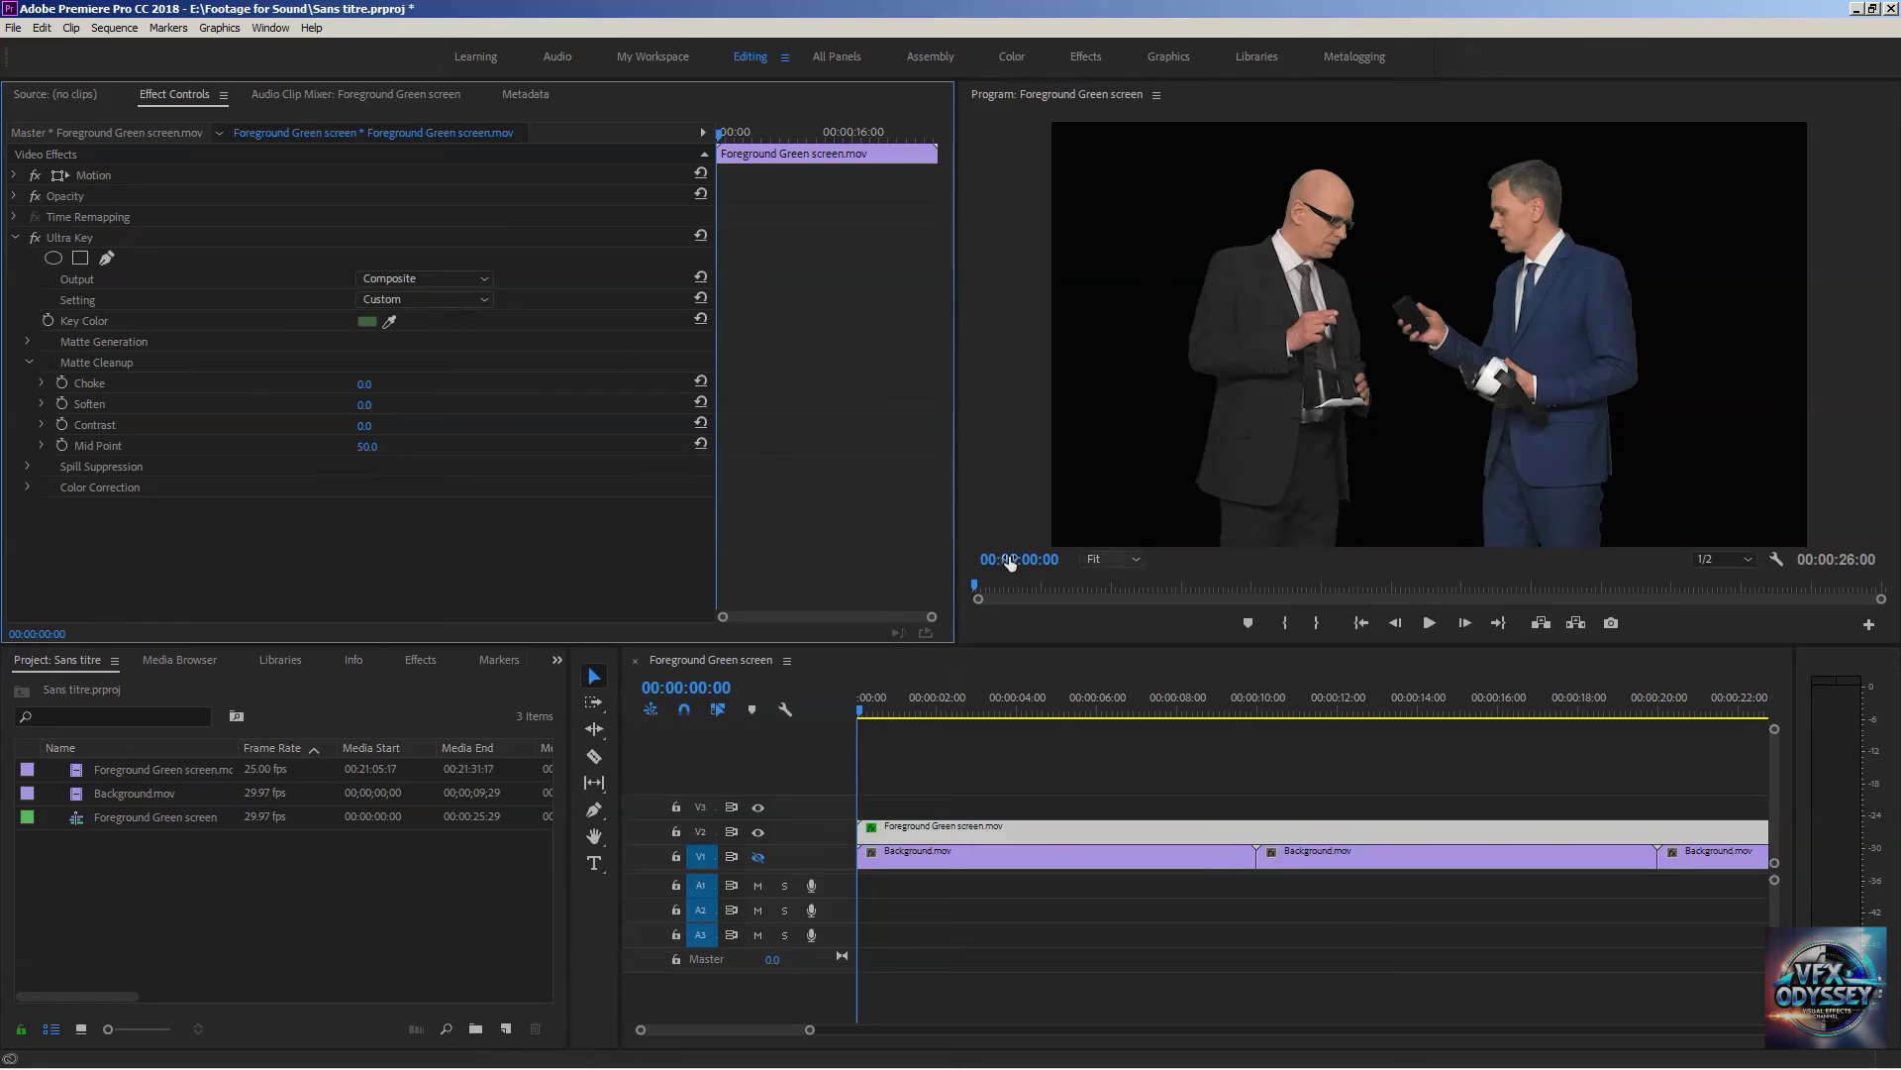
click(1104, 558)
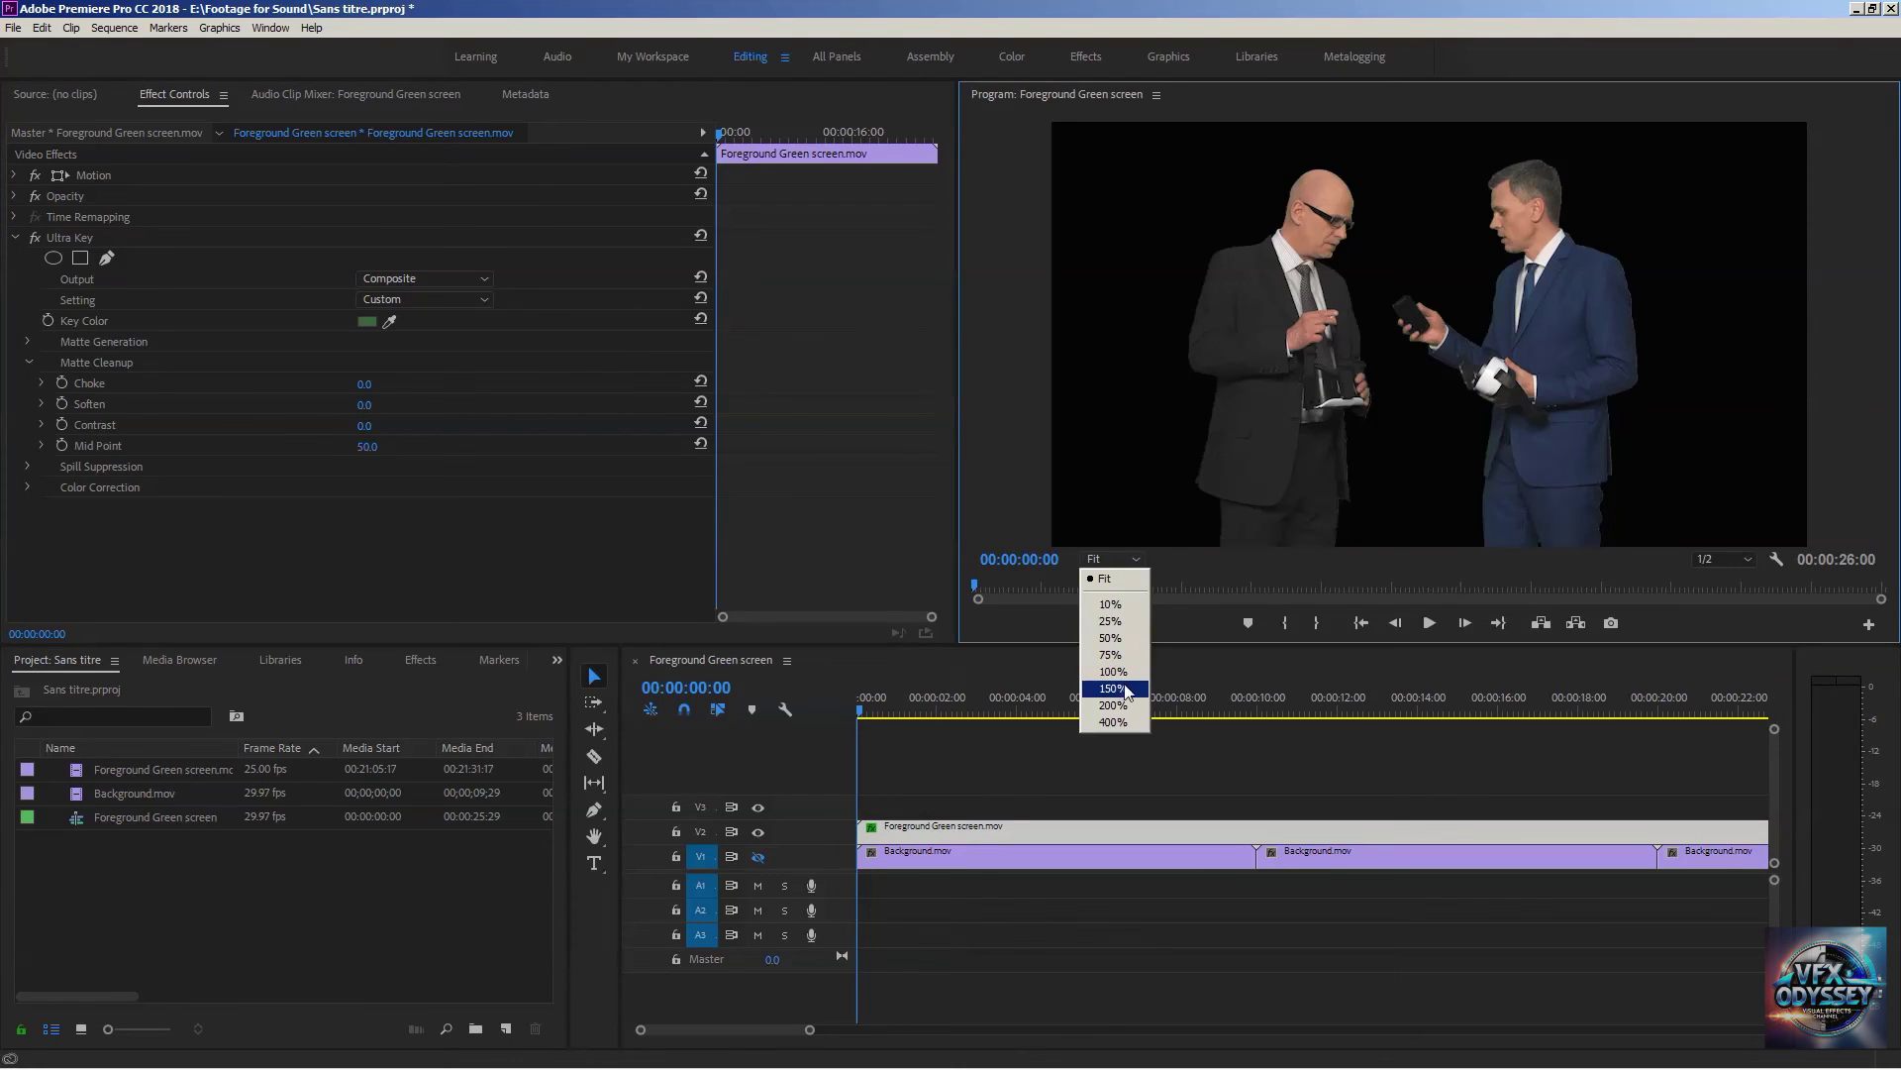
click(1110, 705)
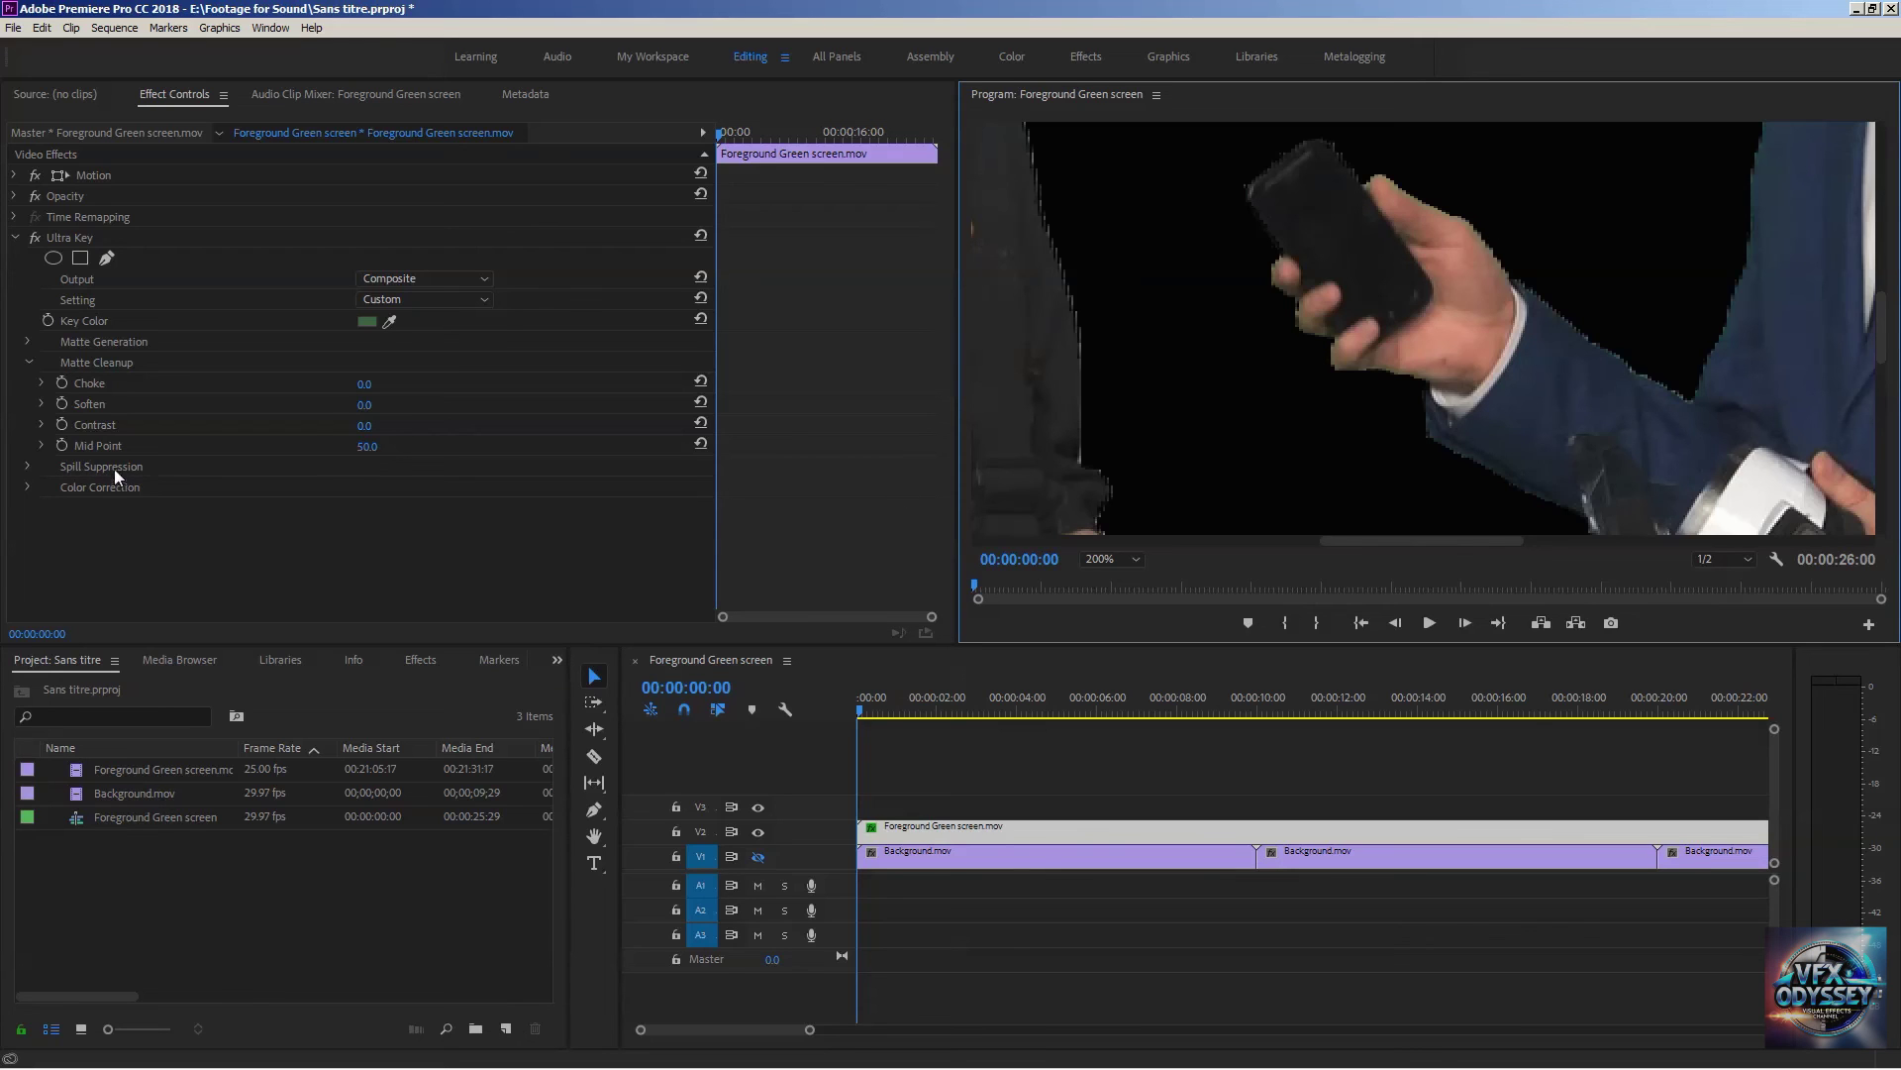
drag(1380, 542, 1564, 542)
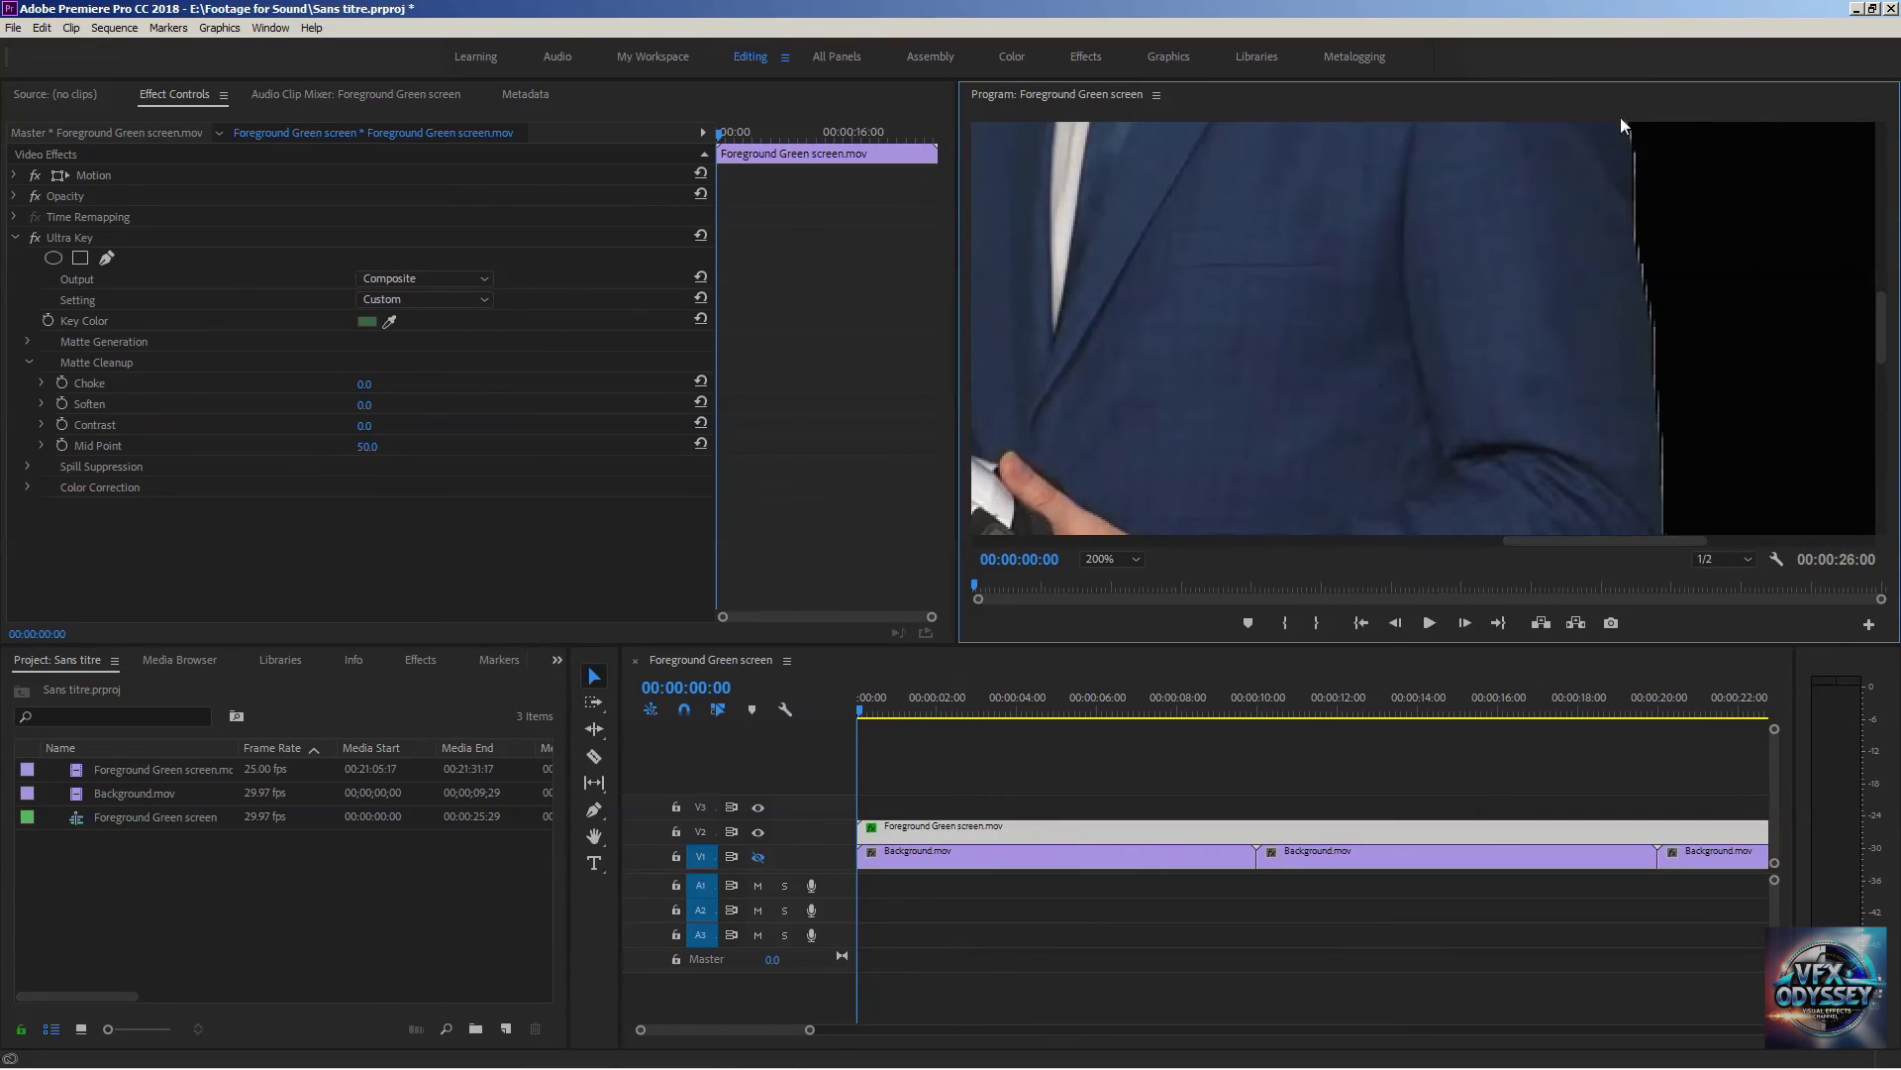
drag(1600, 539, 1525, 549)
click(1108, 558)
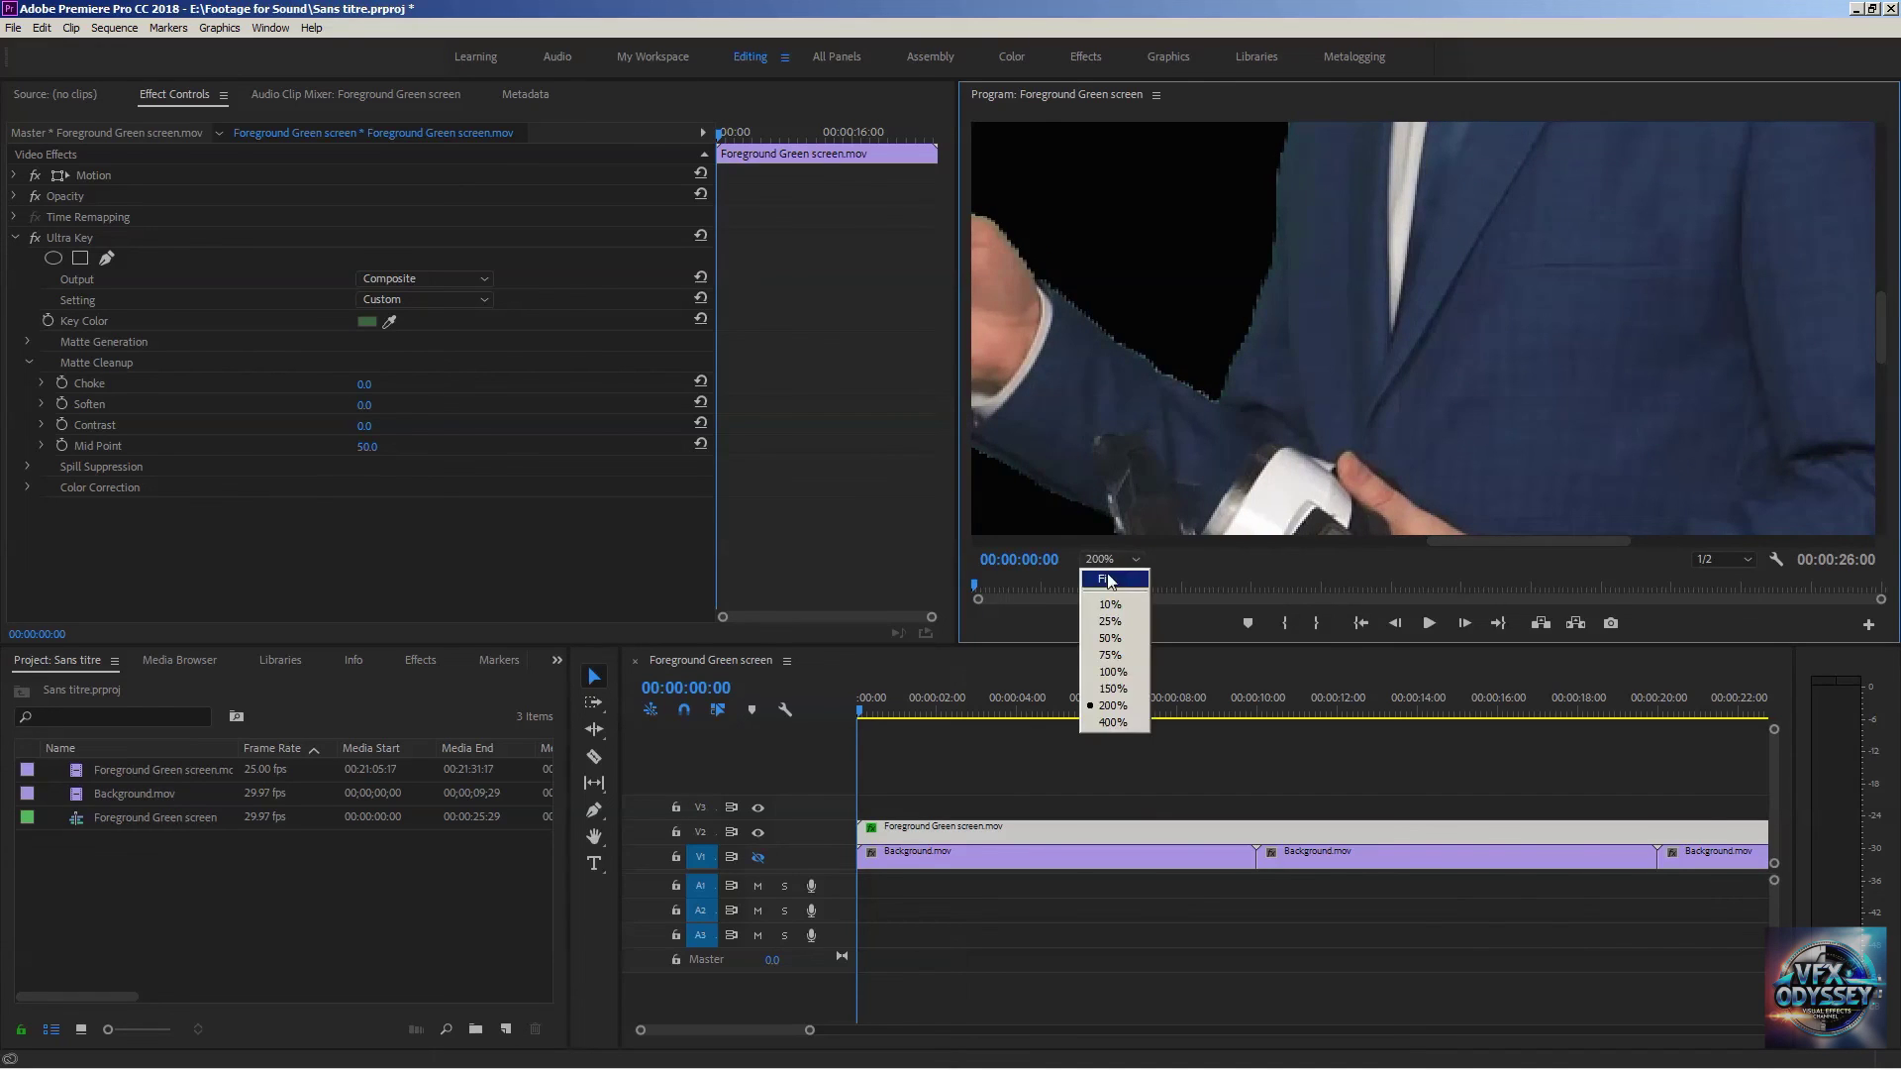
click(1110, 579)
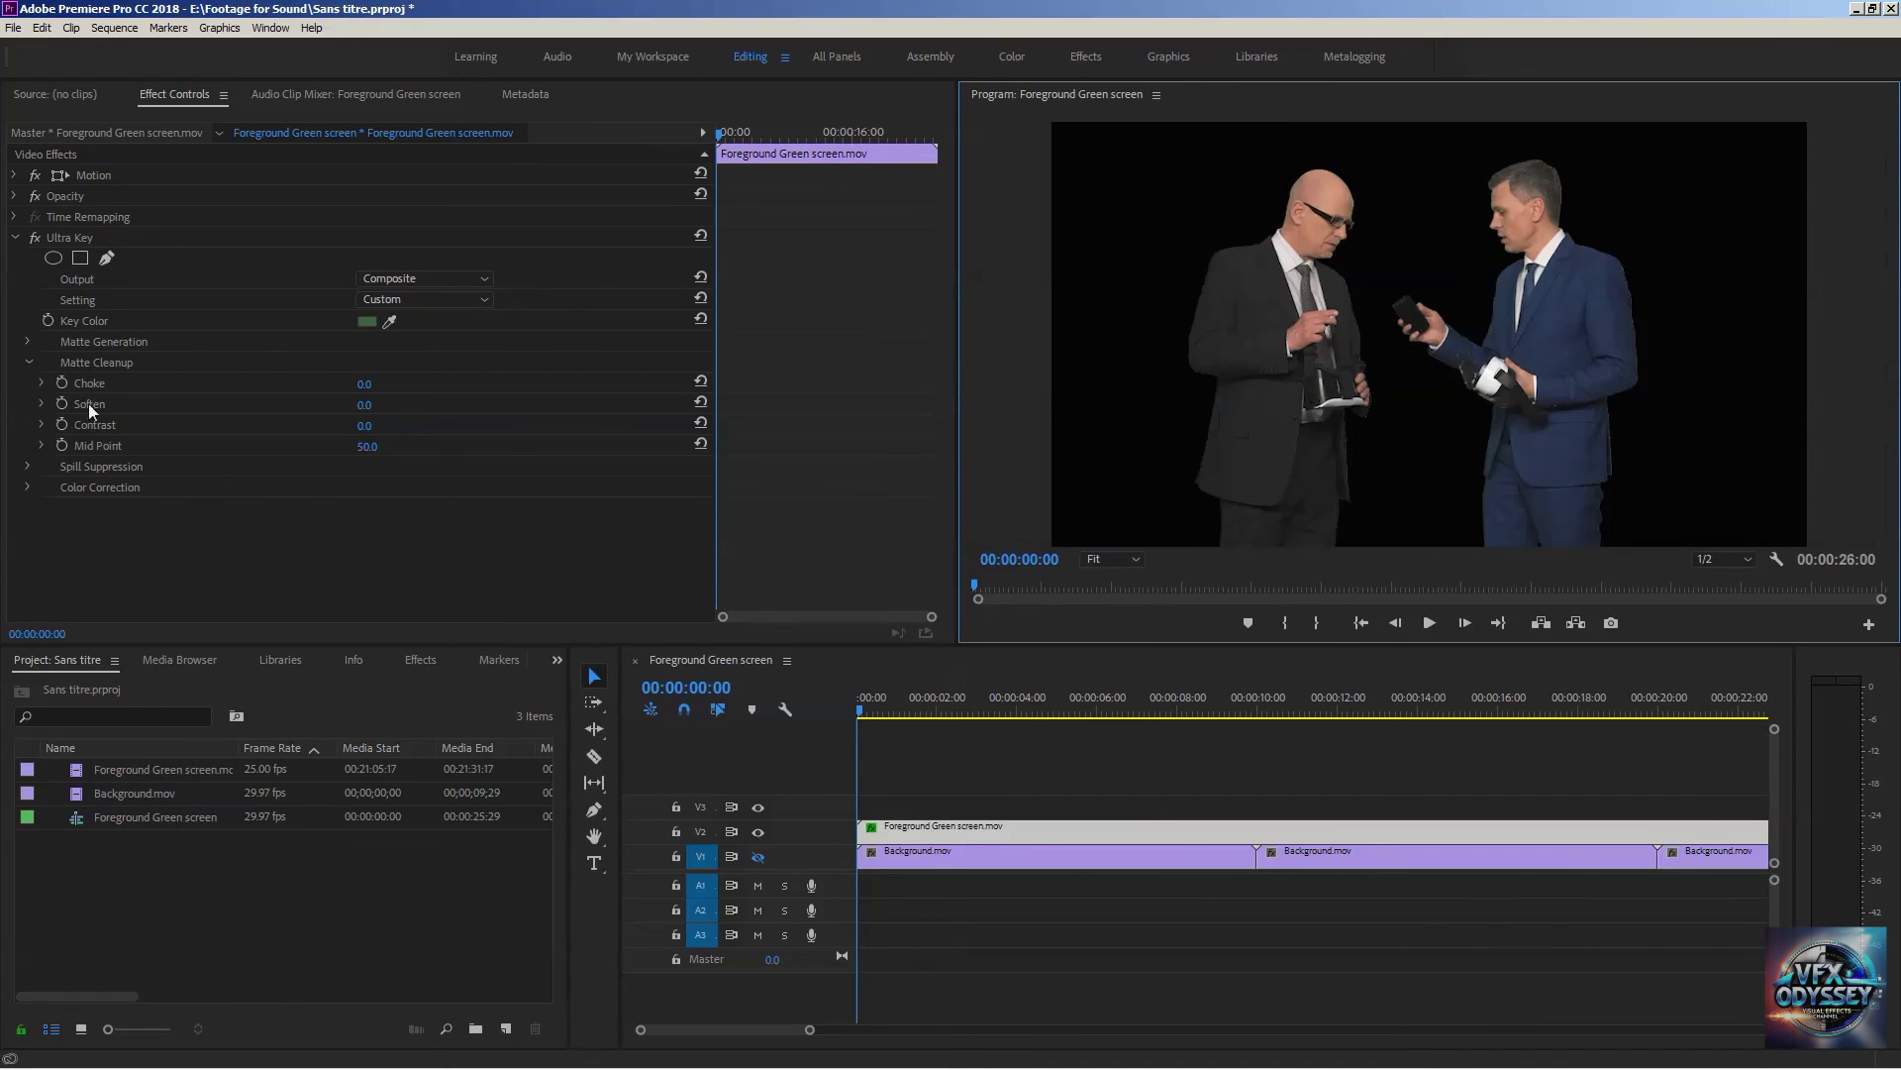
- Try Matte Cleanup Choke values of 1, 10, 12 and 20 on the keyed men
click(365, 383)
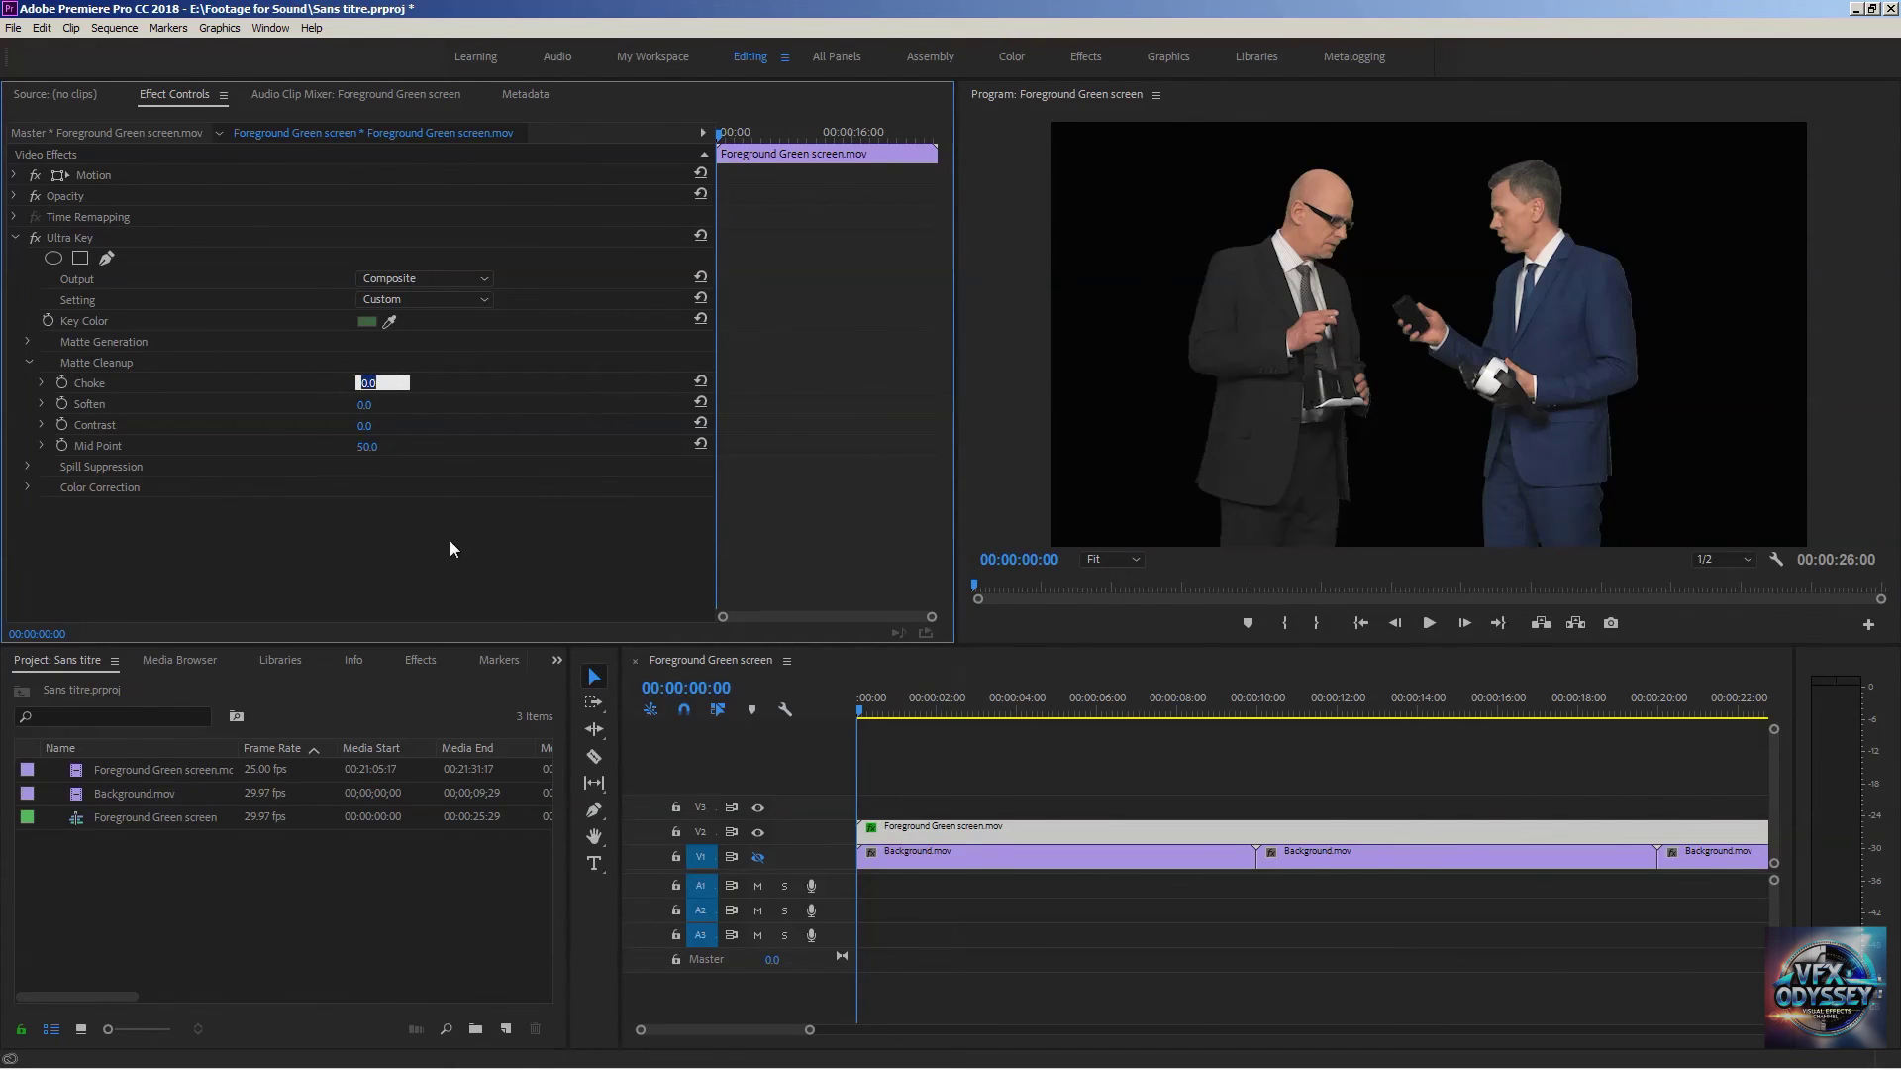
click(365, 384)
text(1)
key(Return)
click(403, 380)
text(10)
key(Return)
click(365, 383)
text(12)
key(Return)
click(366, 384)
text(20)
key(Return)
- Set the Matte Cleanup Choke to 12 and Soften to 2
click(364, 383)
text(12)
key(Return)
click(27, 342)
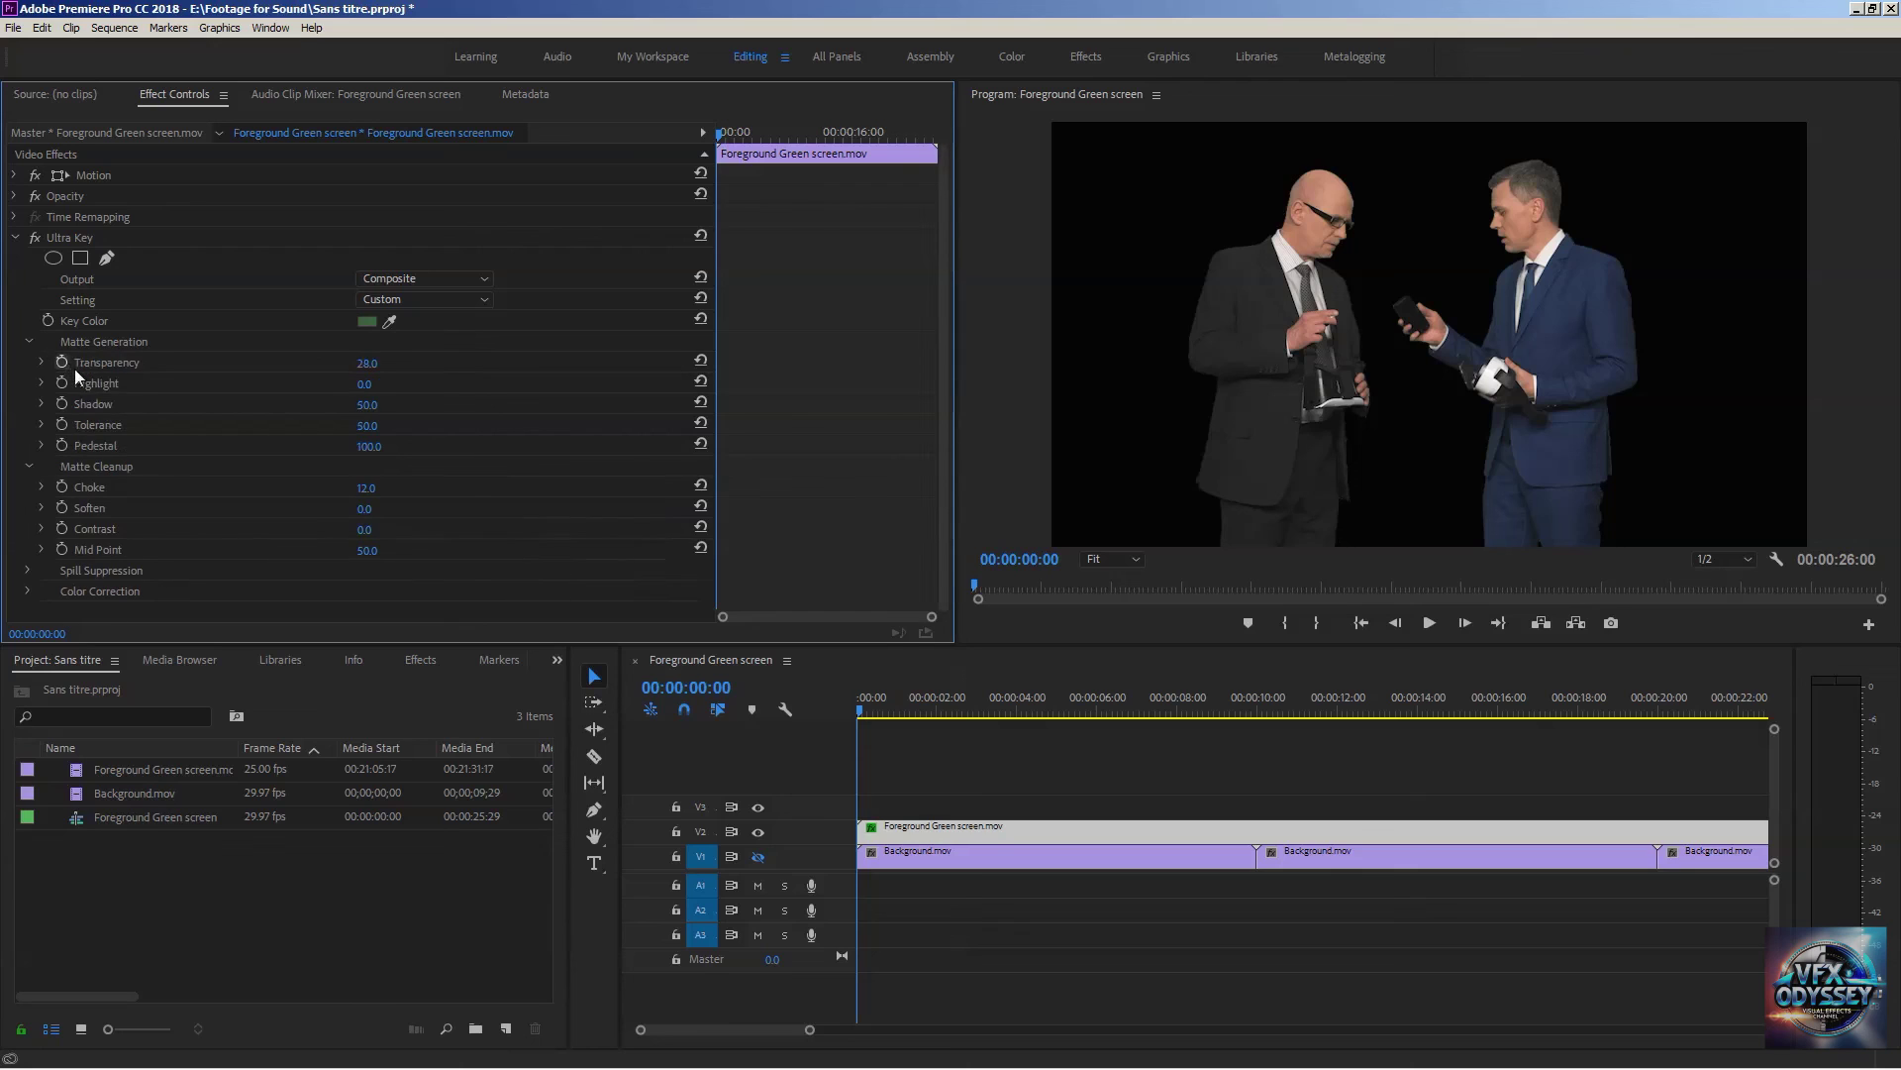
click(27, 341)
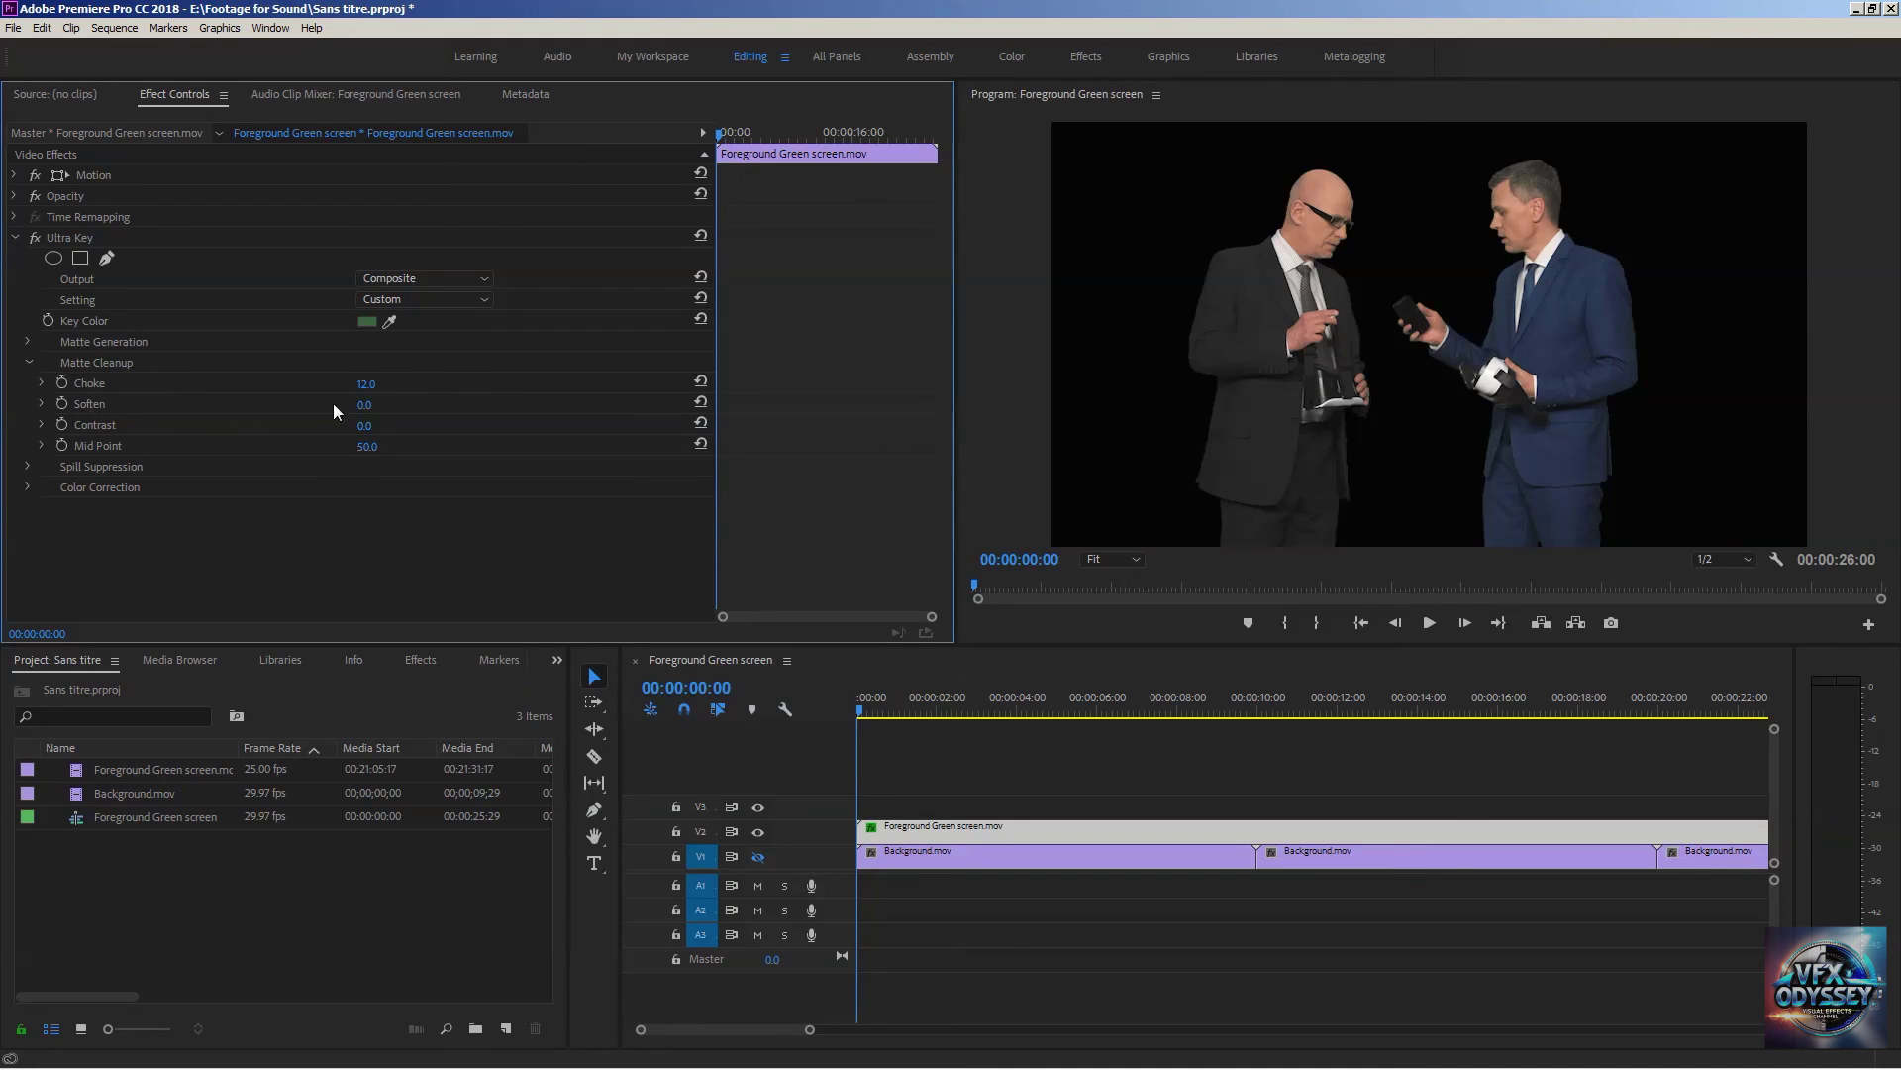
click(365, 405)
text(2)
key(Return)
click(28, 341)
click(28, 341)
click(28, 362)
- Test the Spill Suppression Desaturate close to its maximum, and settle on a value of 51.4
click(27, 383)
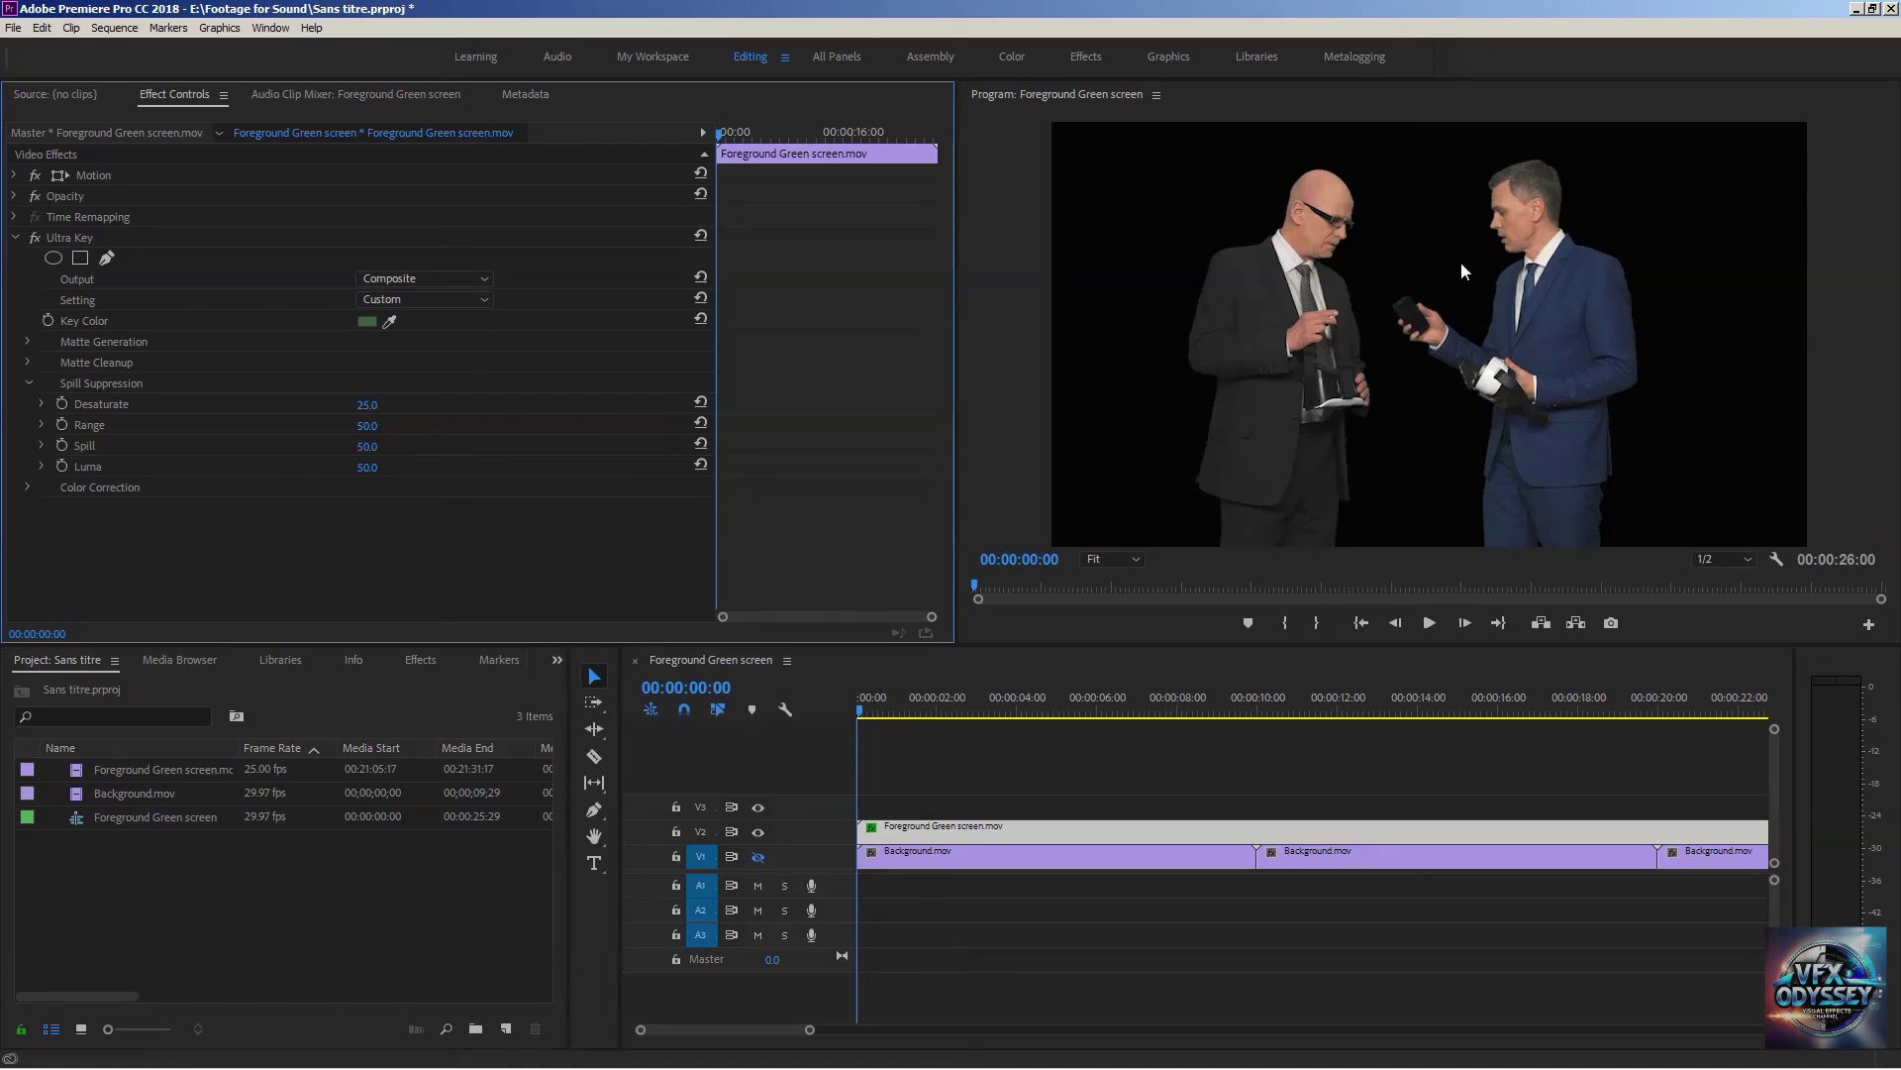
click(43, 403)
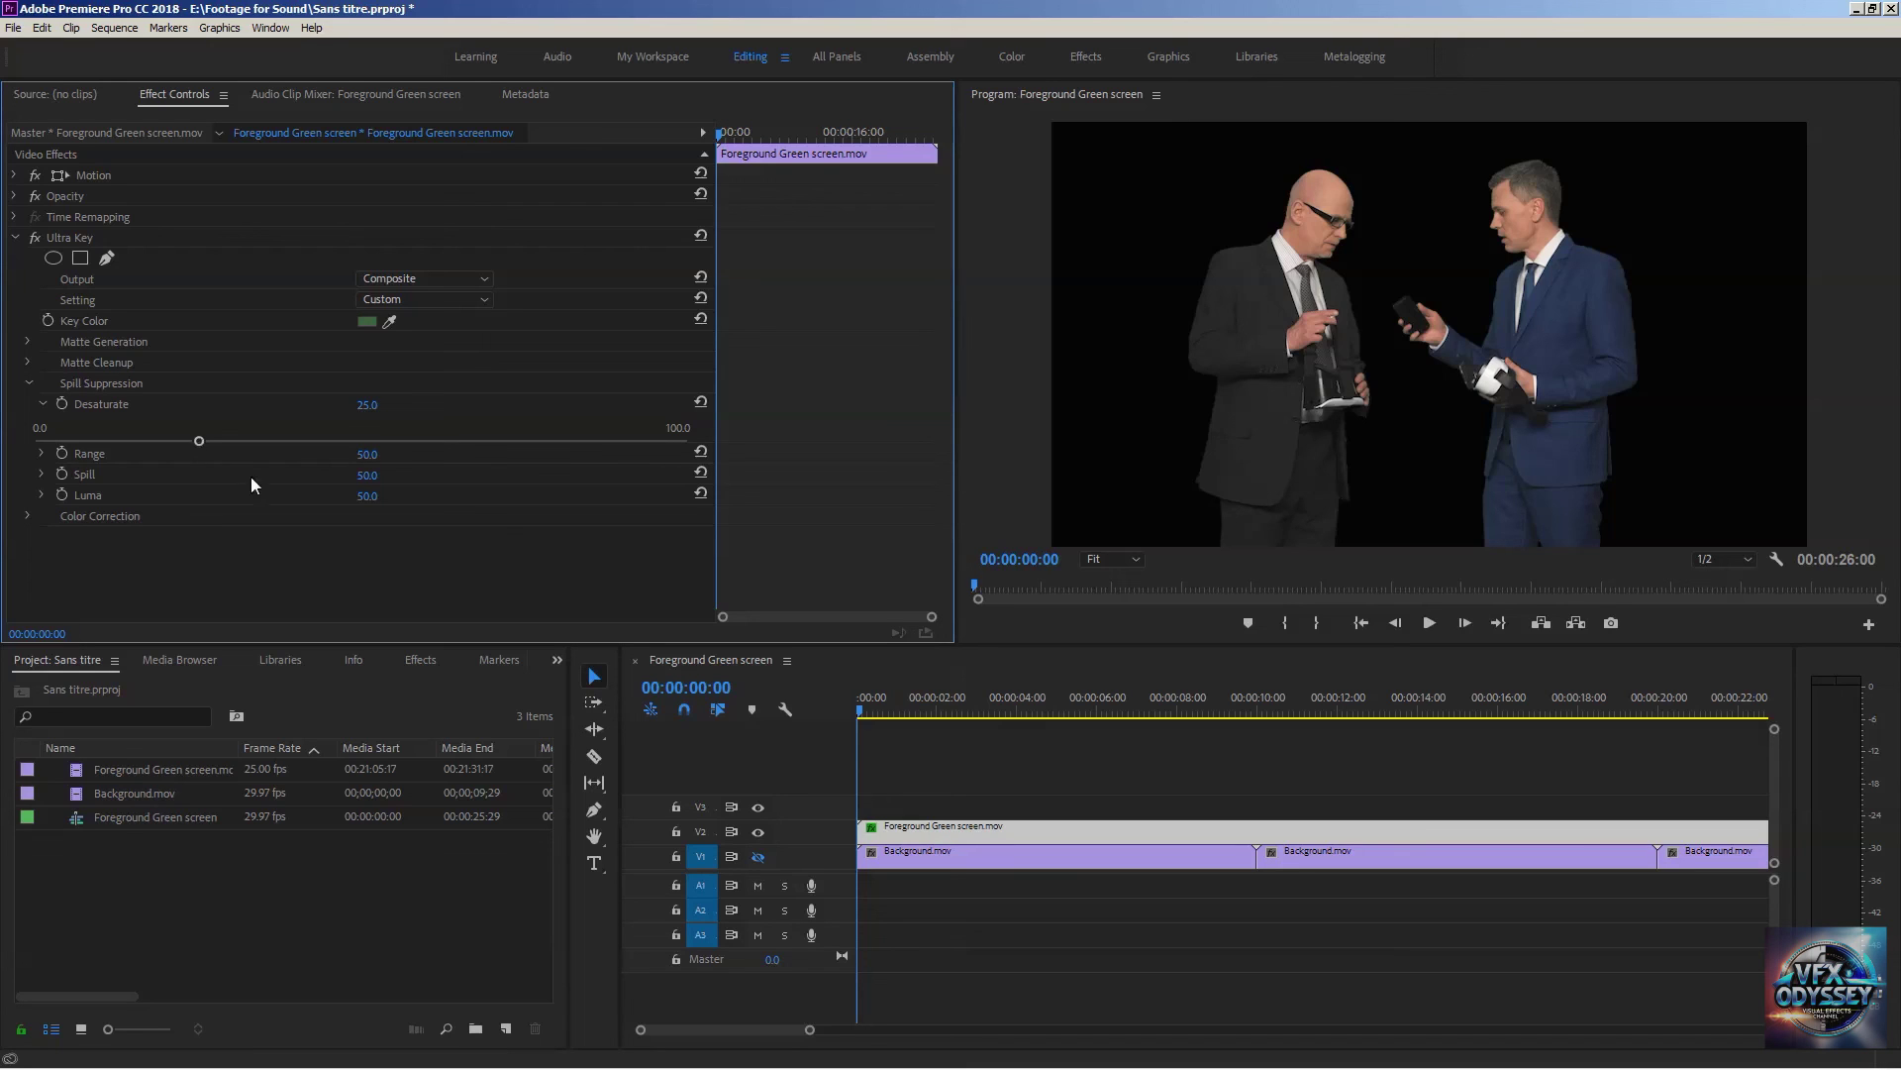
drag(197, 442, 604, 448)
click(29, 383)
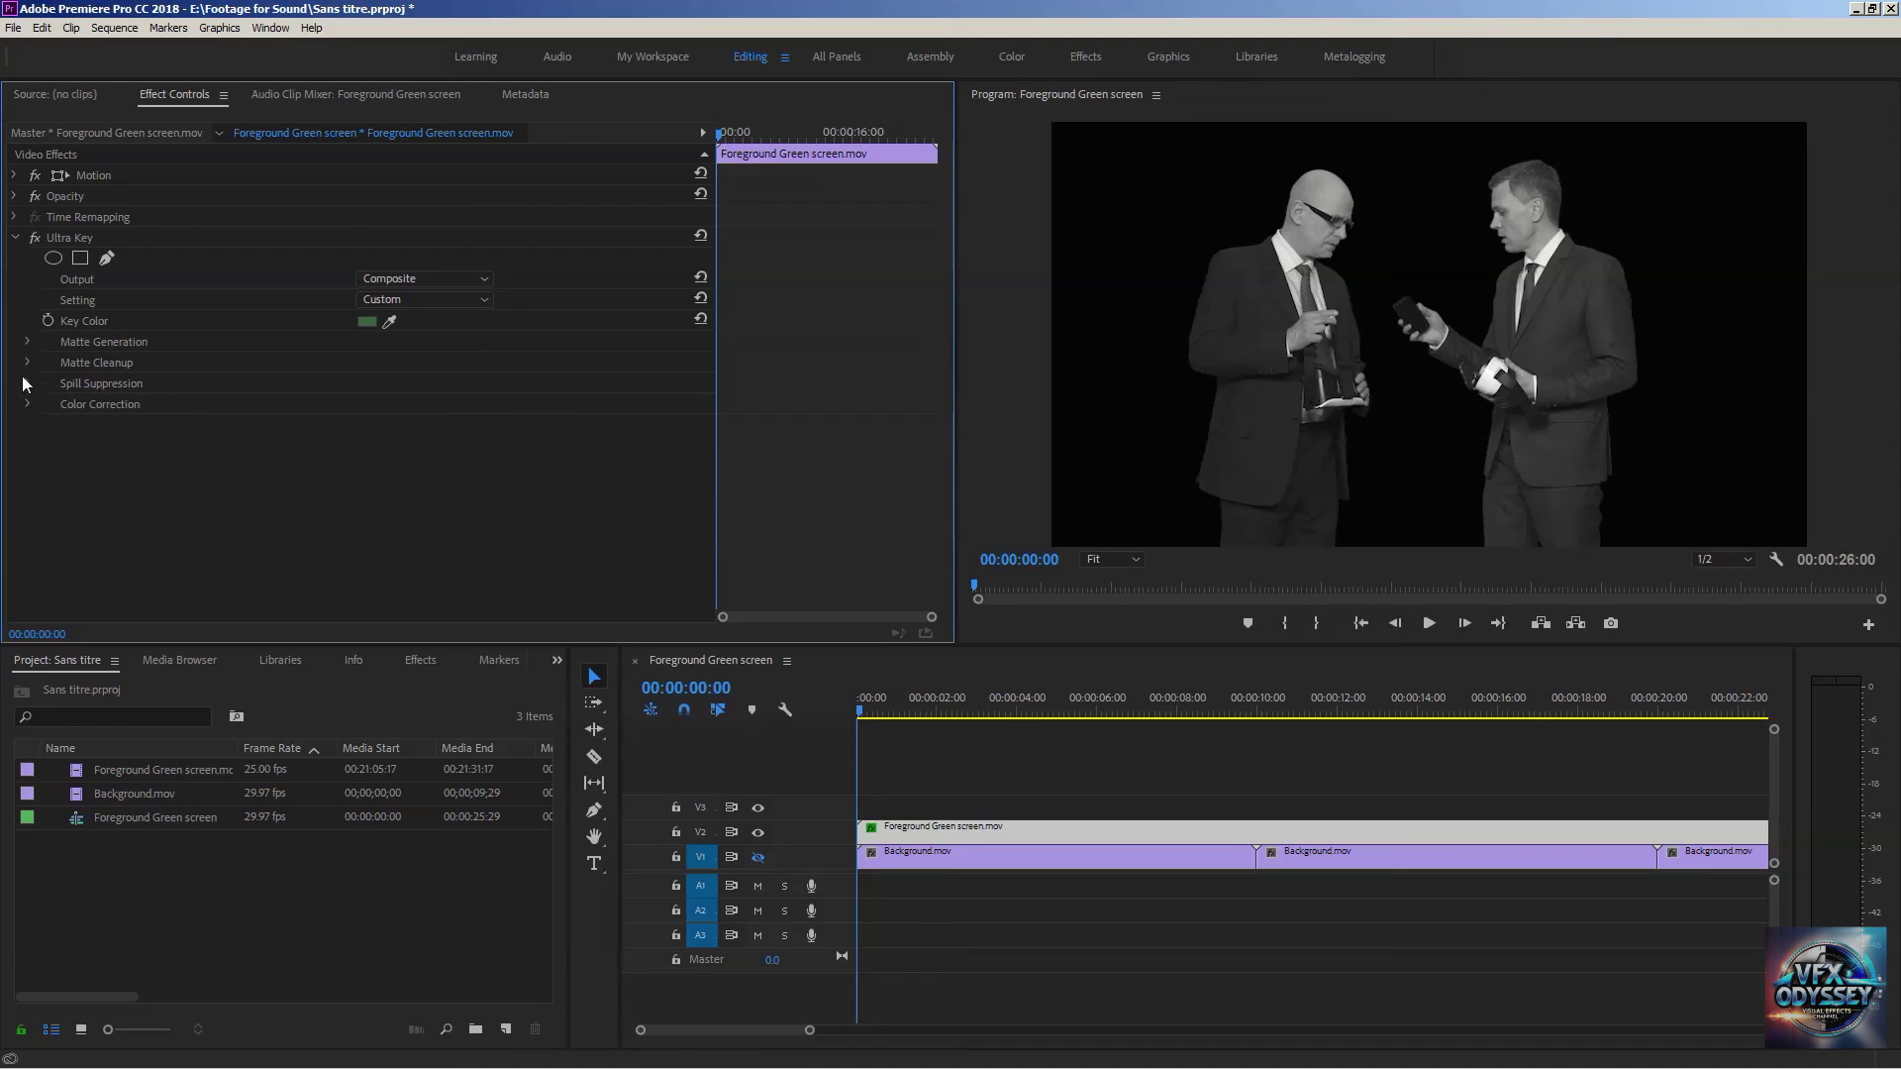
click(27, 384)
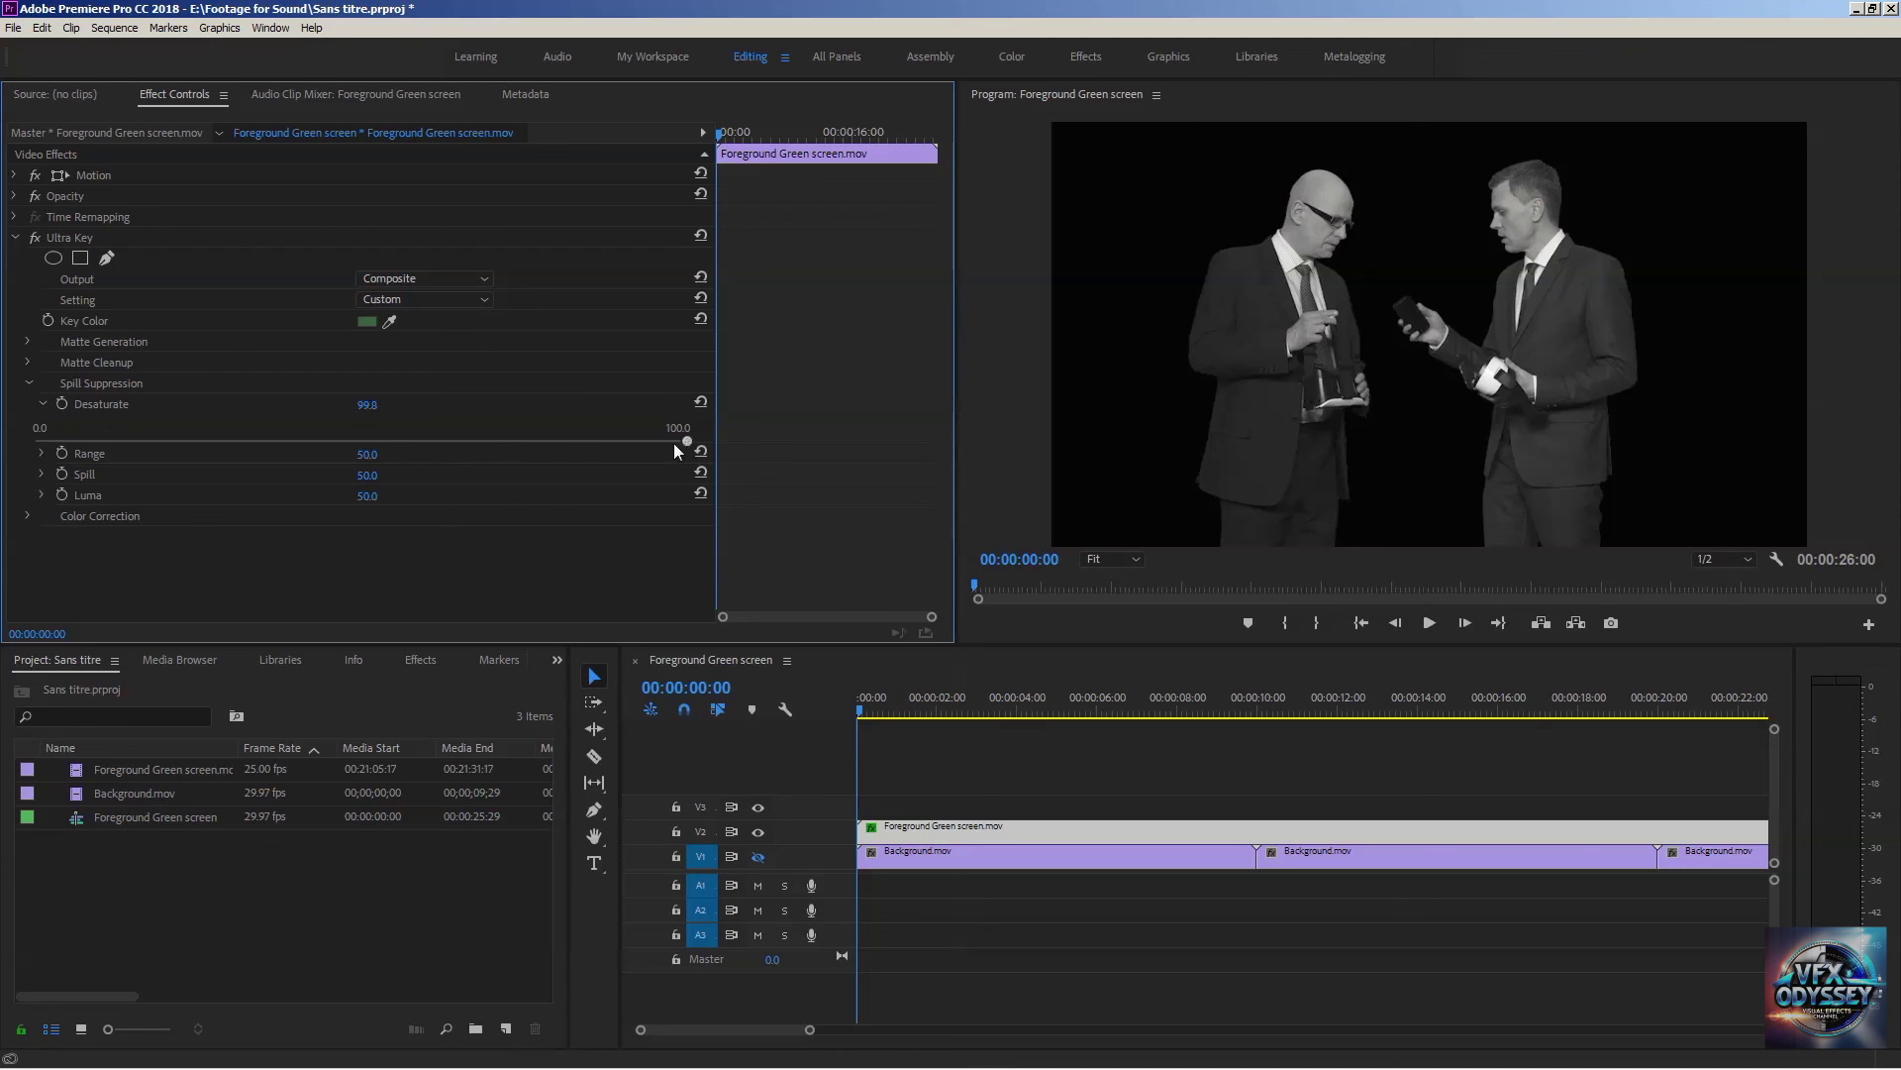
drag(380, 447, 371, 446)
click(43, 404)
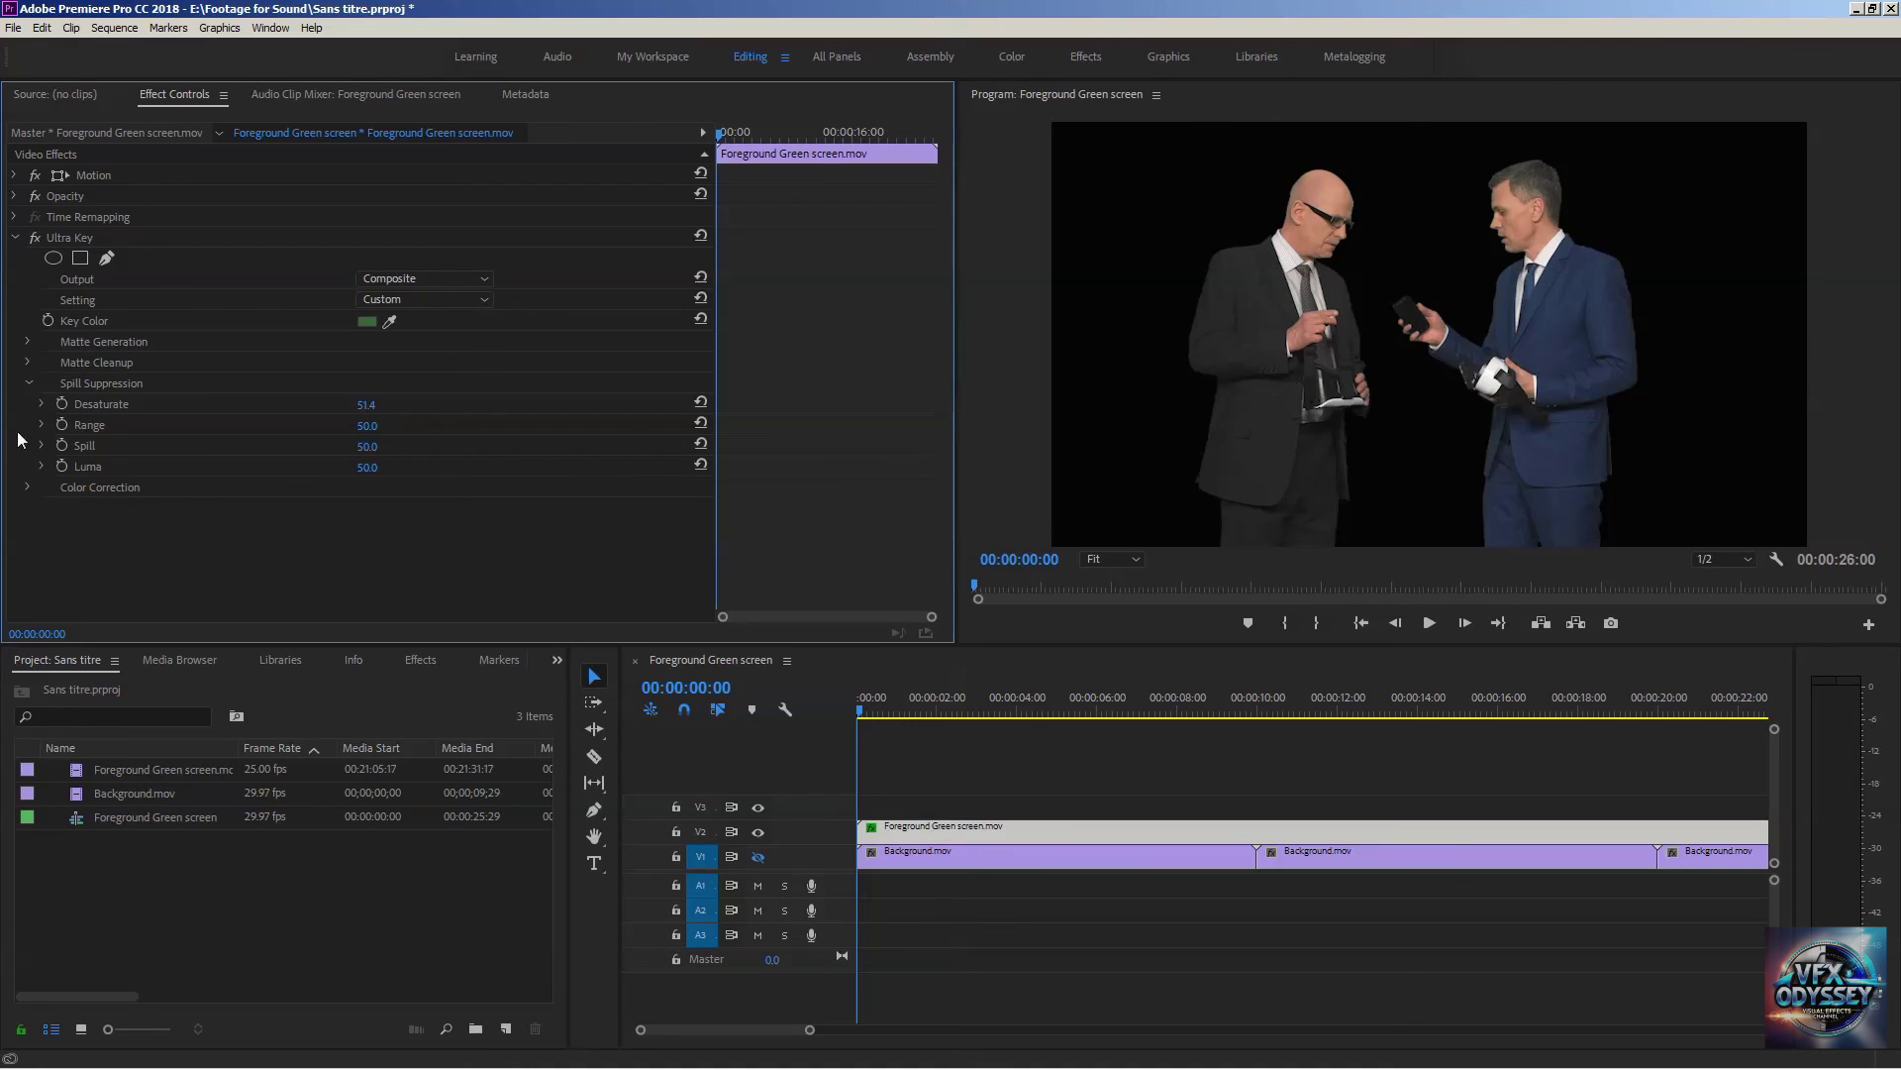
click(28, 384)
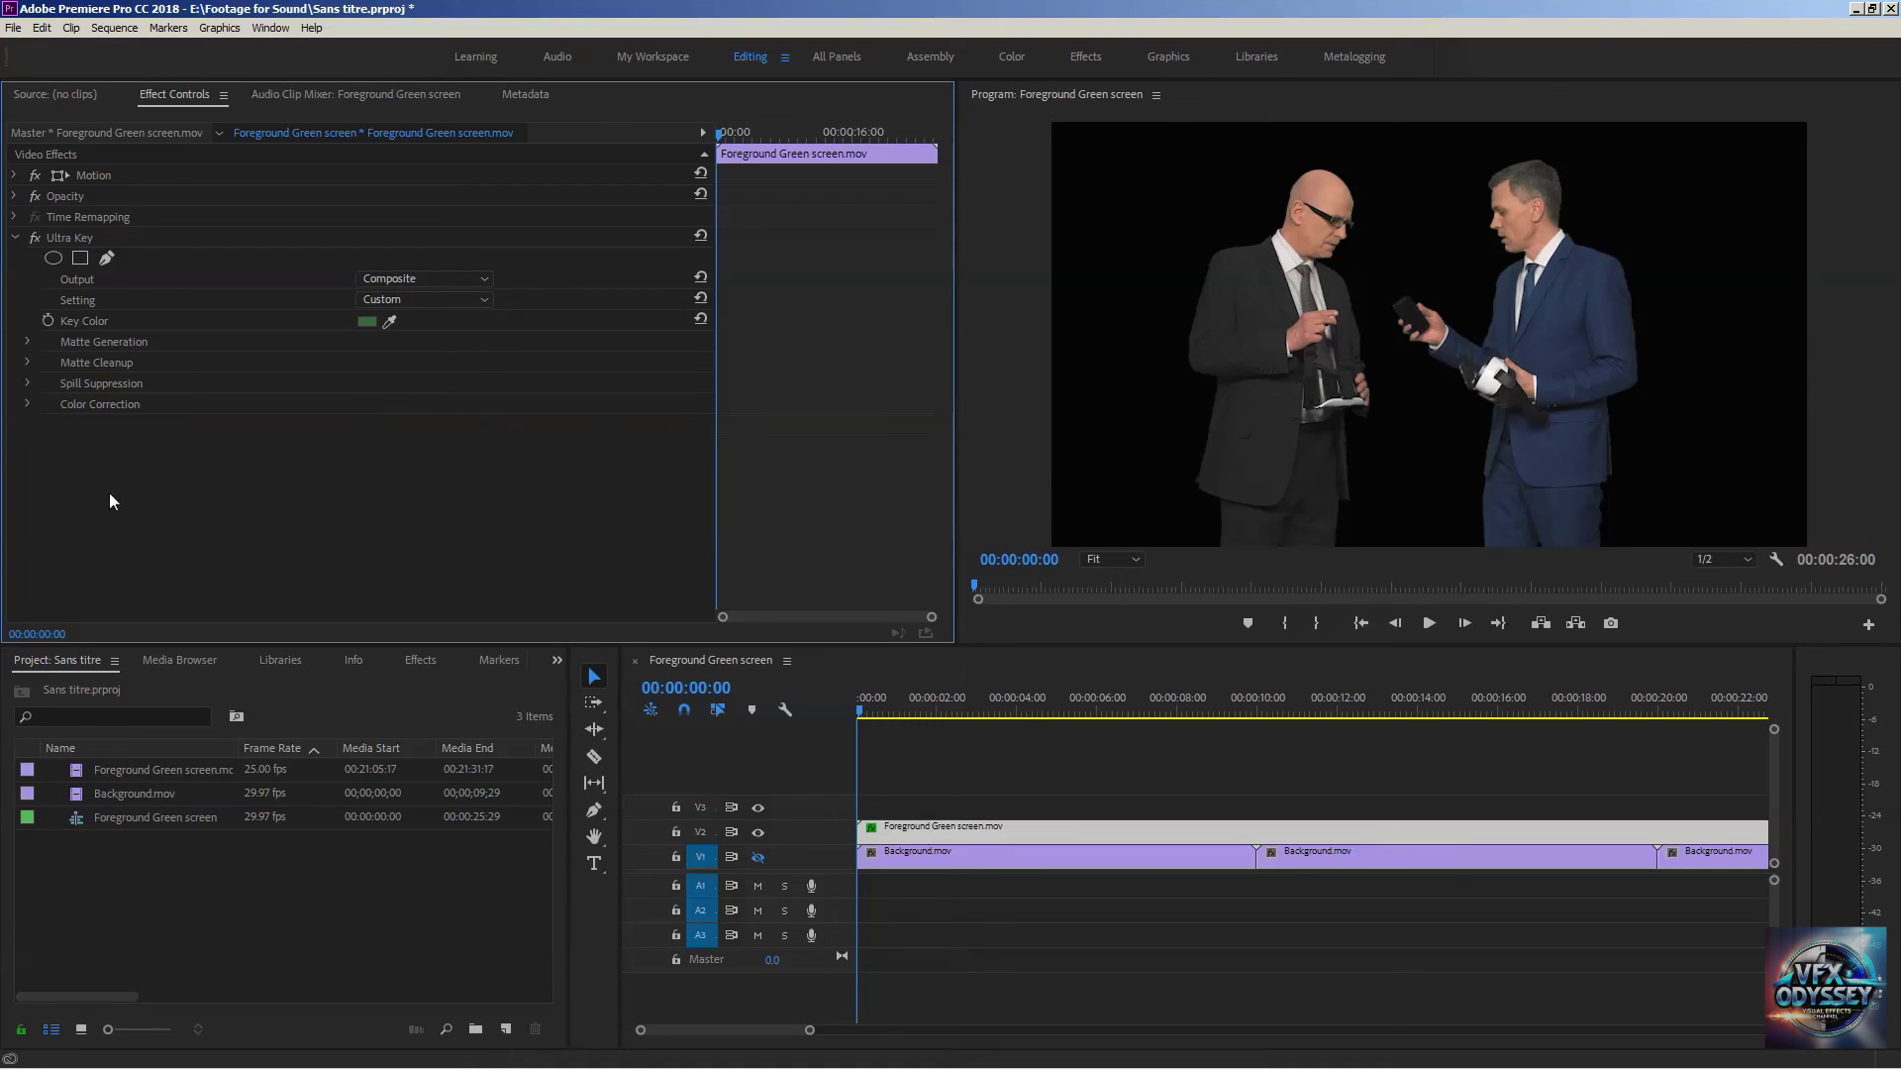
- Review the Ultra Key parameters for Color Correction, Matte Generation, Matte Cleanup and Spill Suppression
click(29, 405)
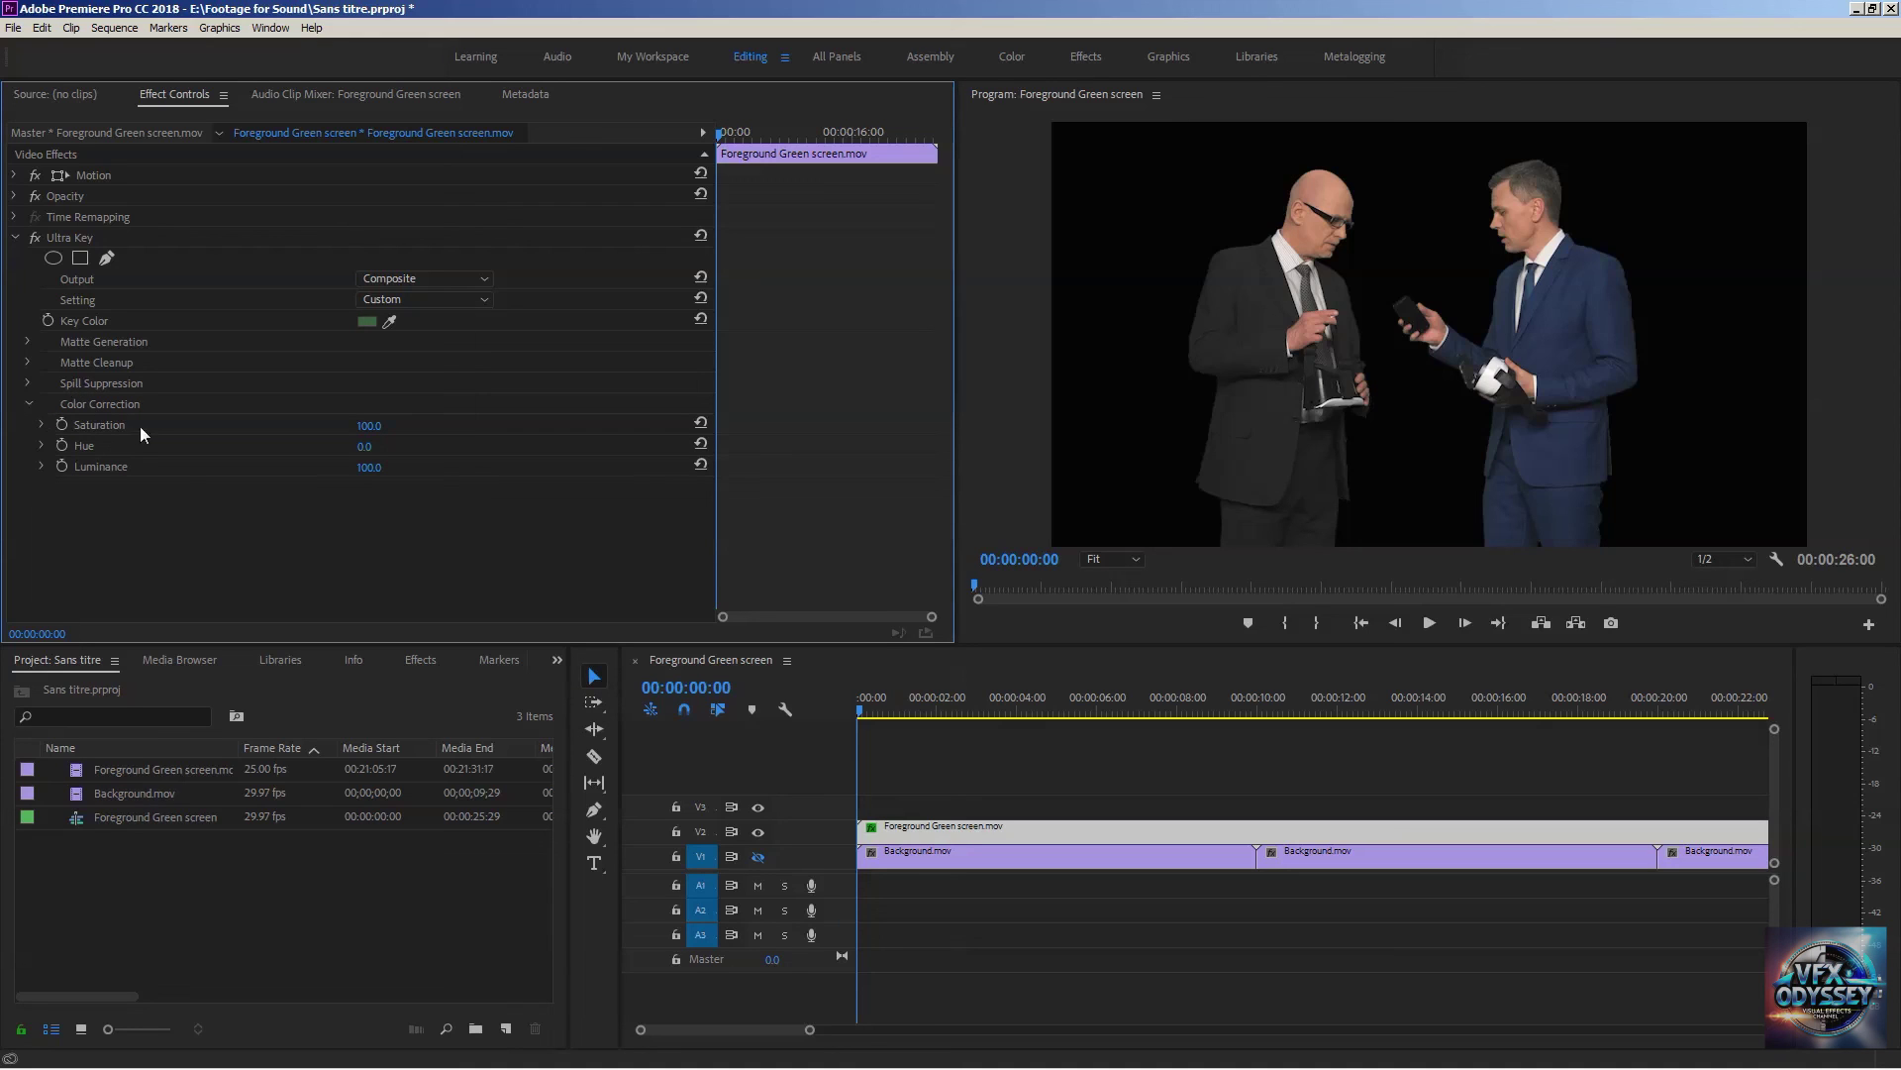
click(27, 404)
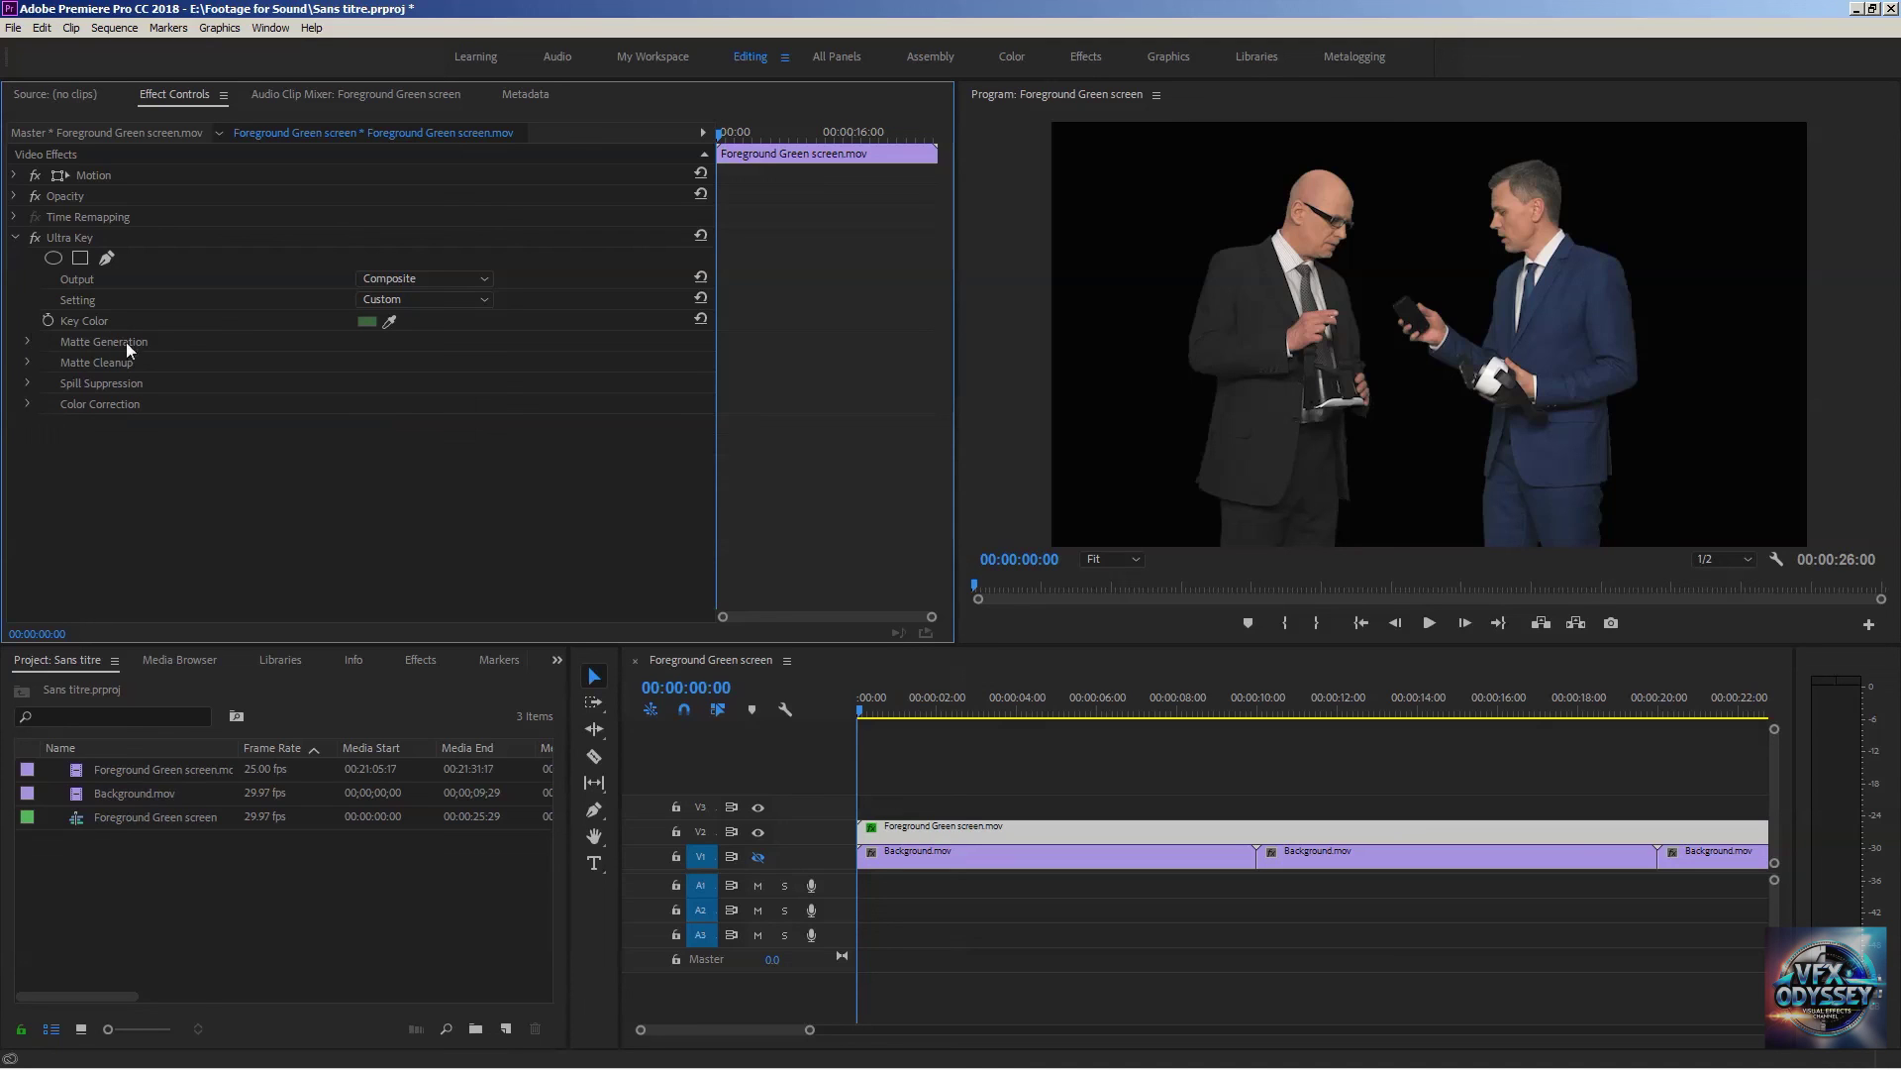
click(28, 341)
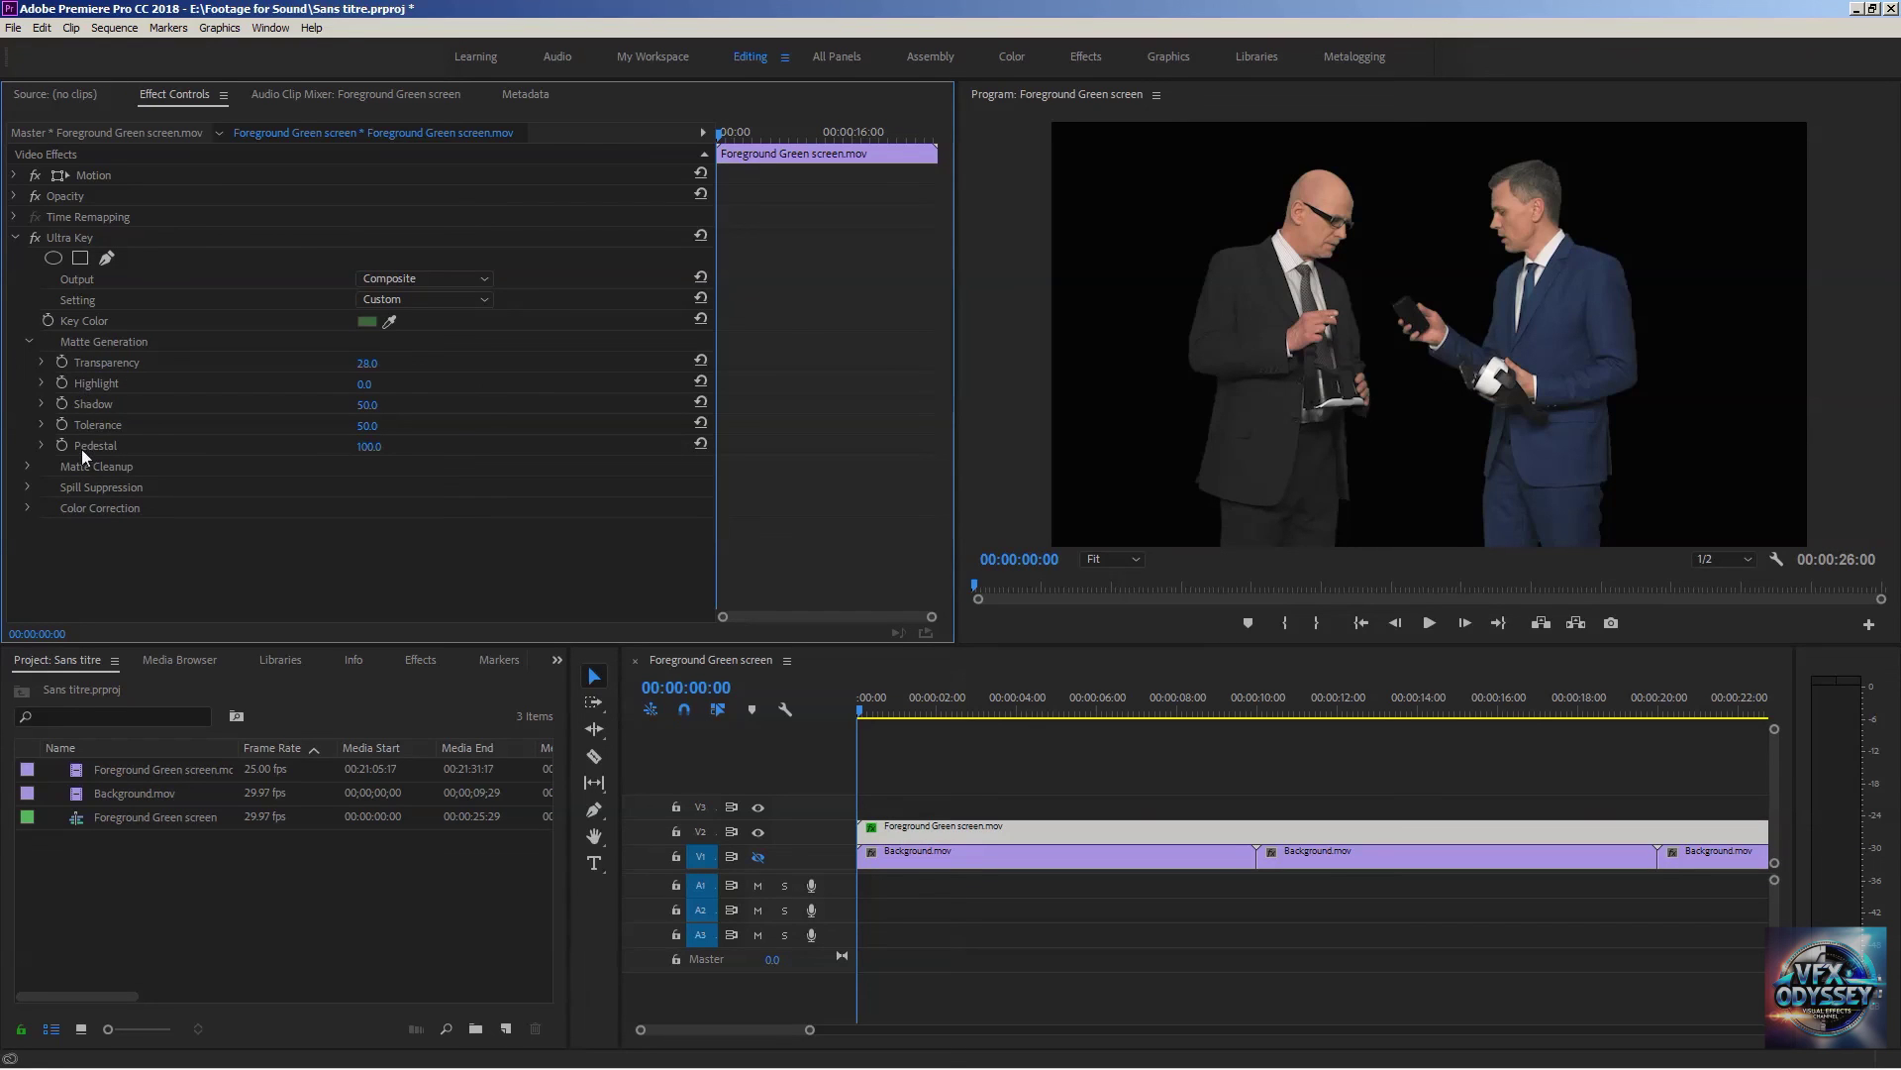
click(28, 342)
click(27, 362)
click(29, 363)
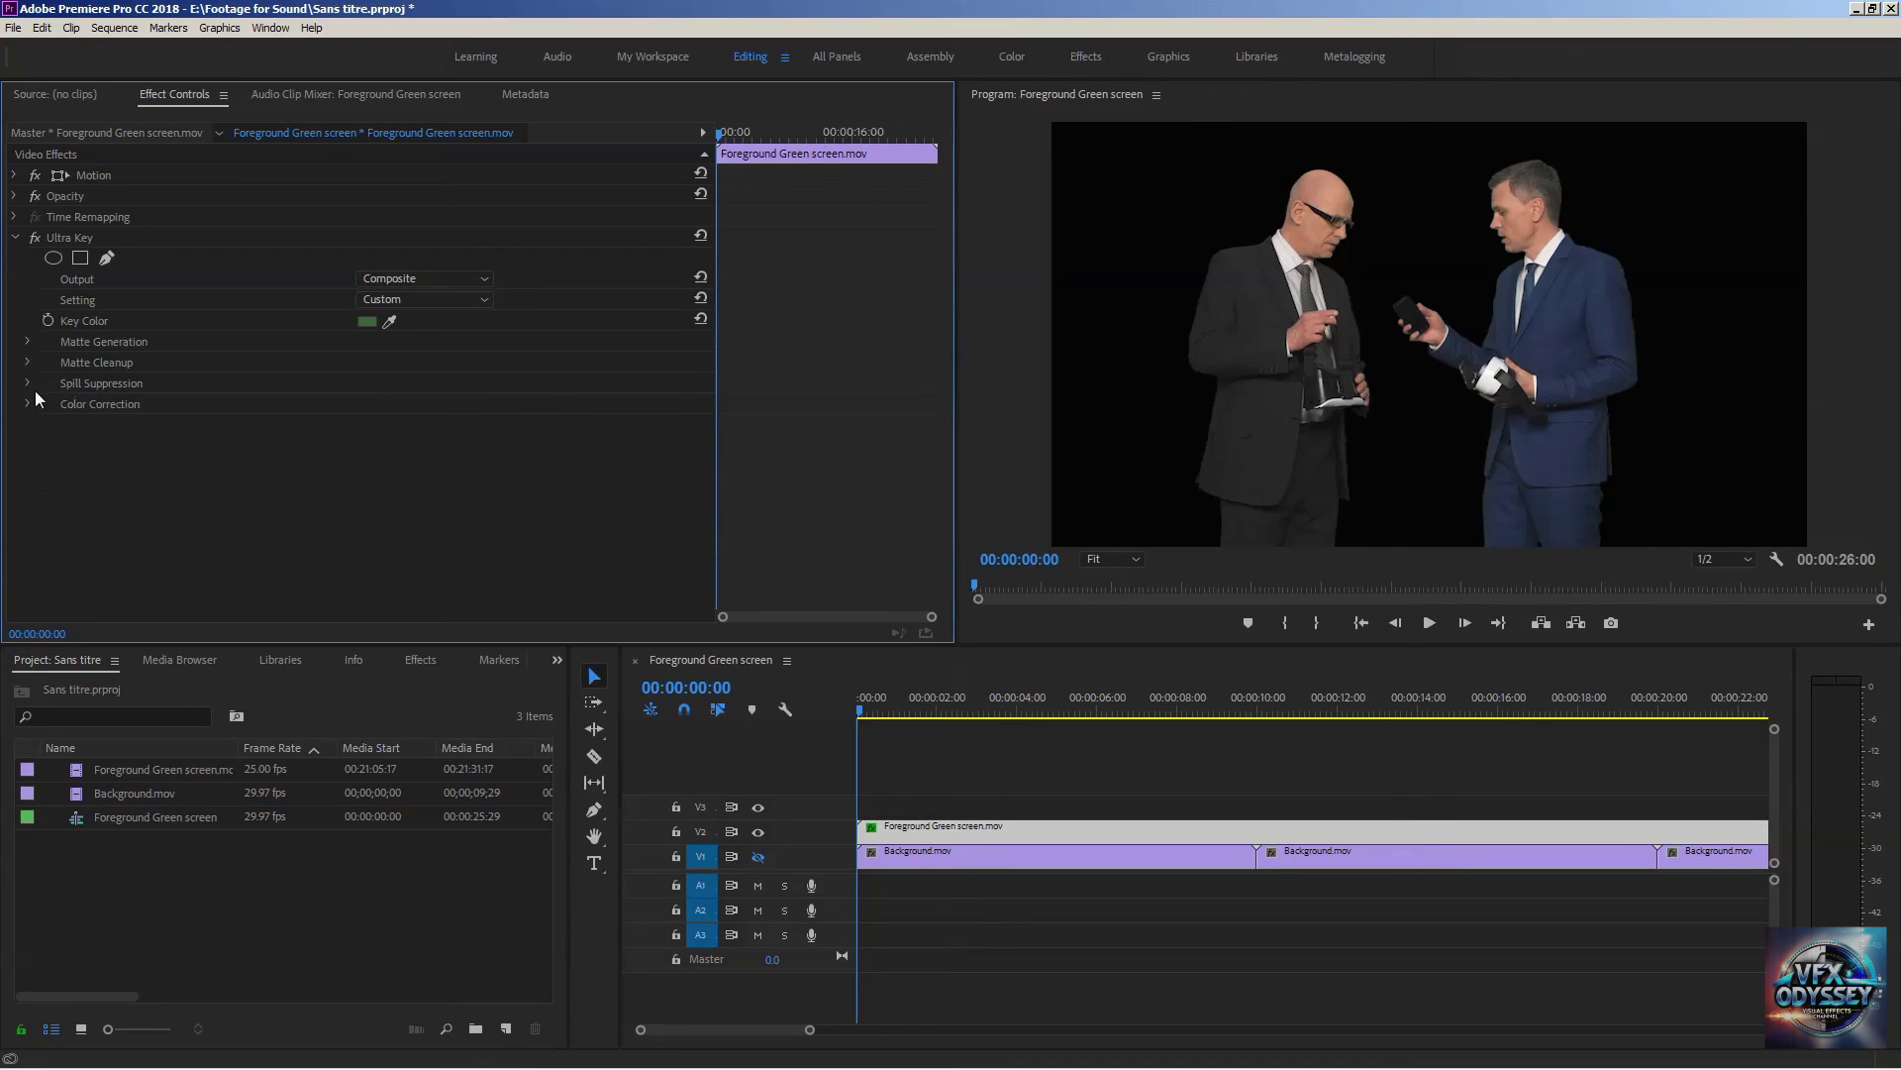
click(26, 381)
click(42, 404)
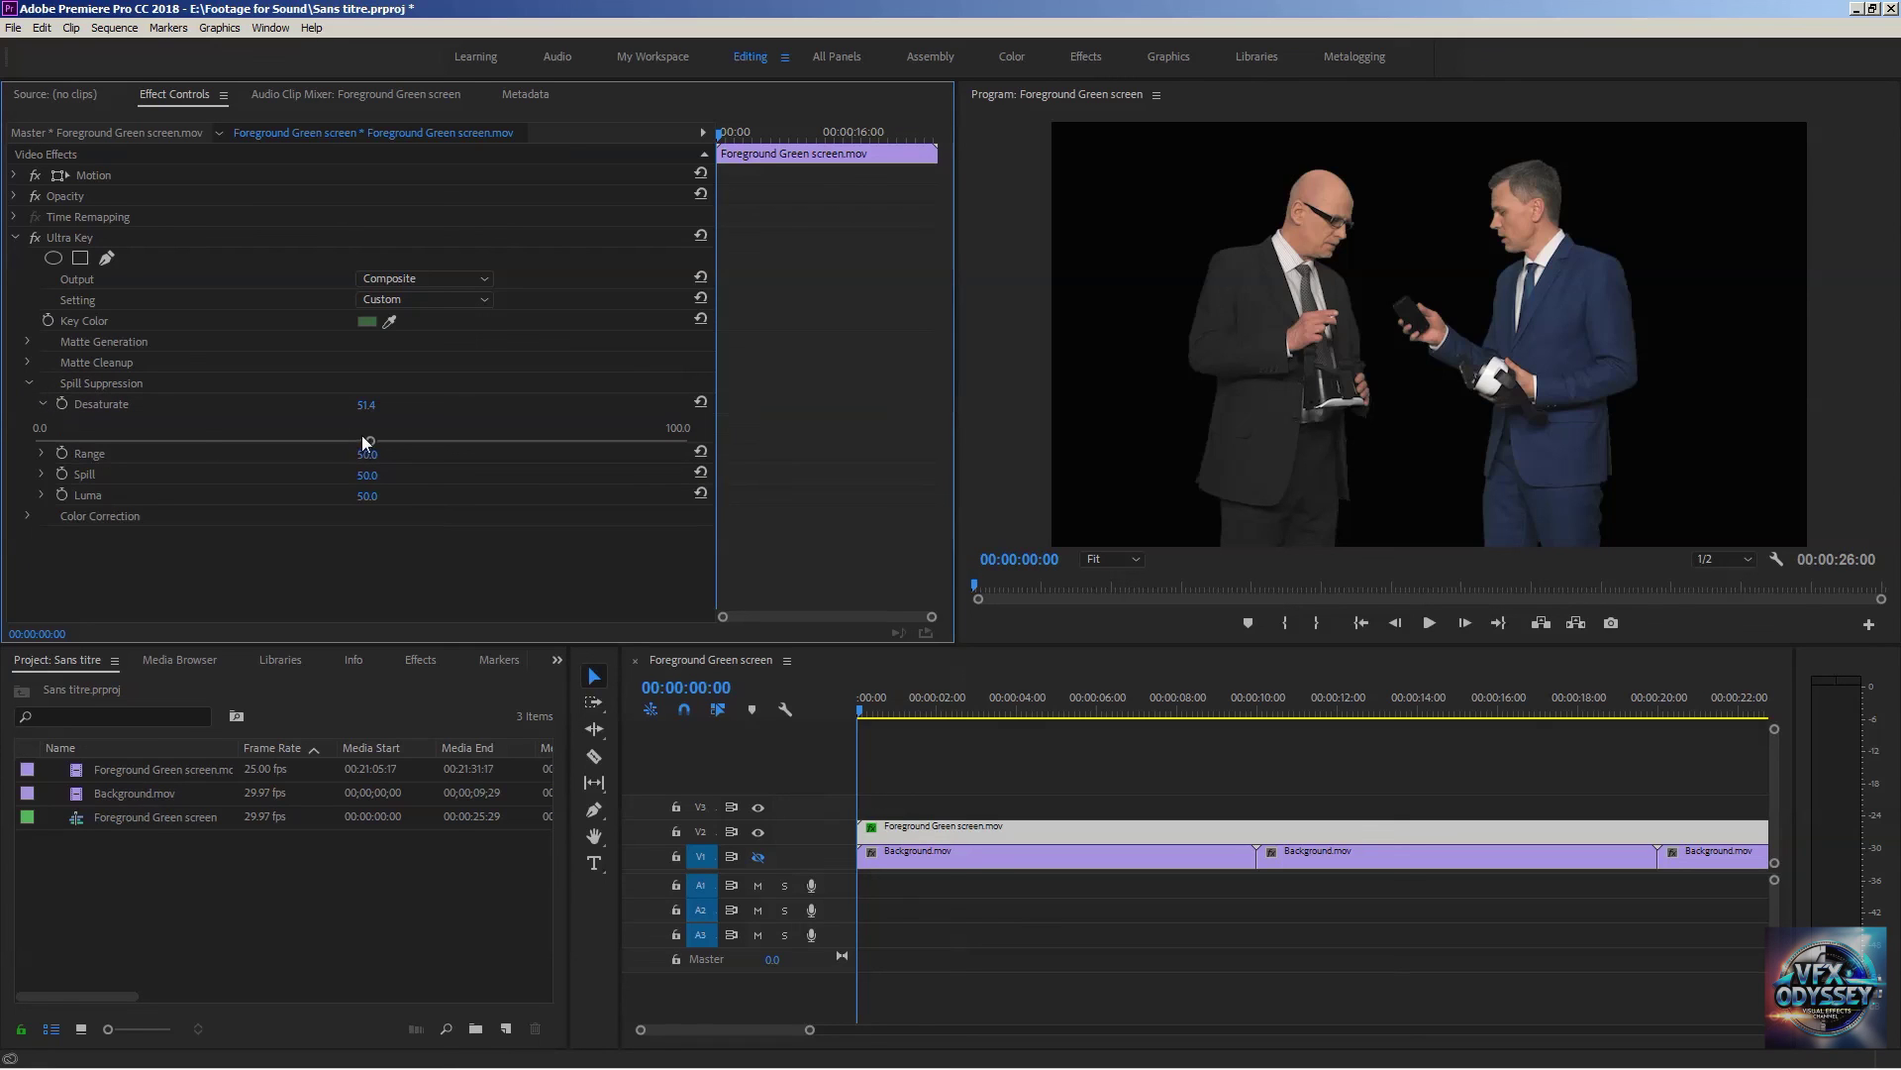
click(28, 383)
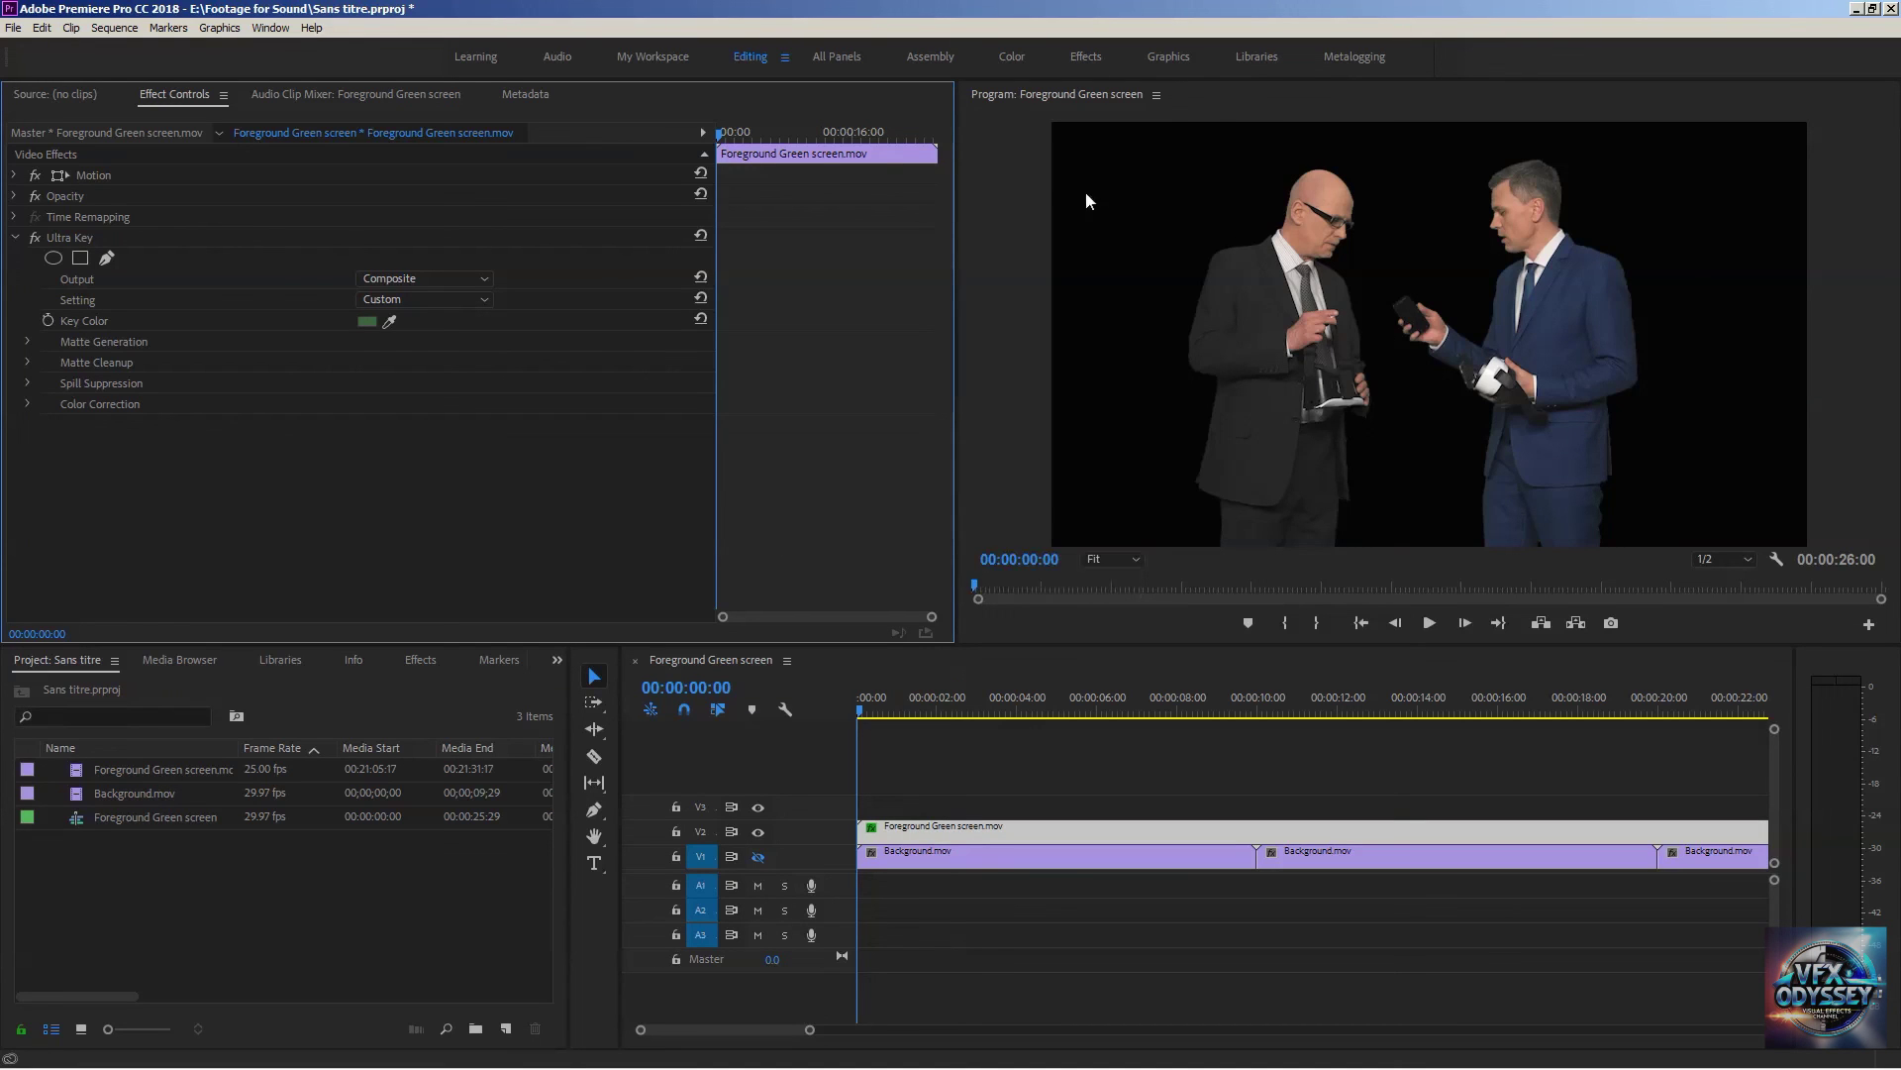
- Check the matte in Alpha Channel output, and make the V1 background track visible behind the Composite output
click(357, 278)
click(388, 314)
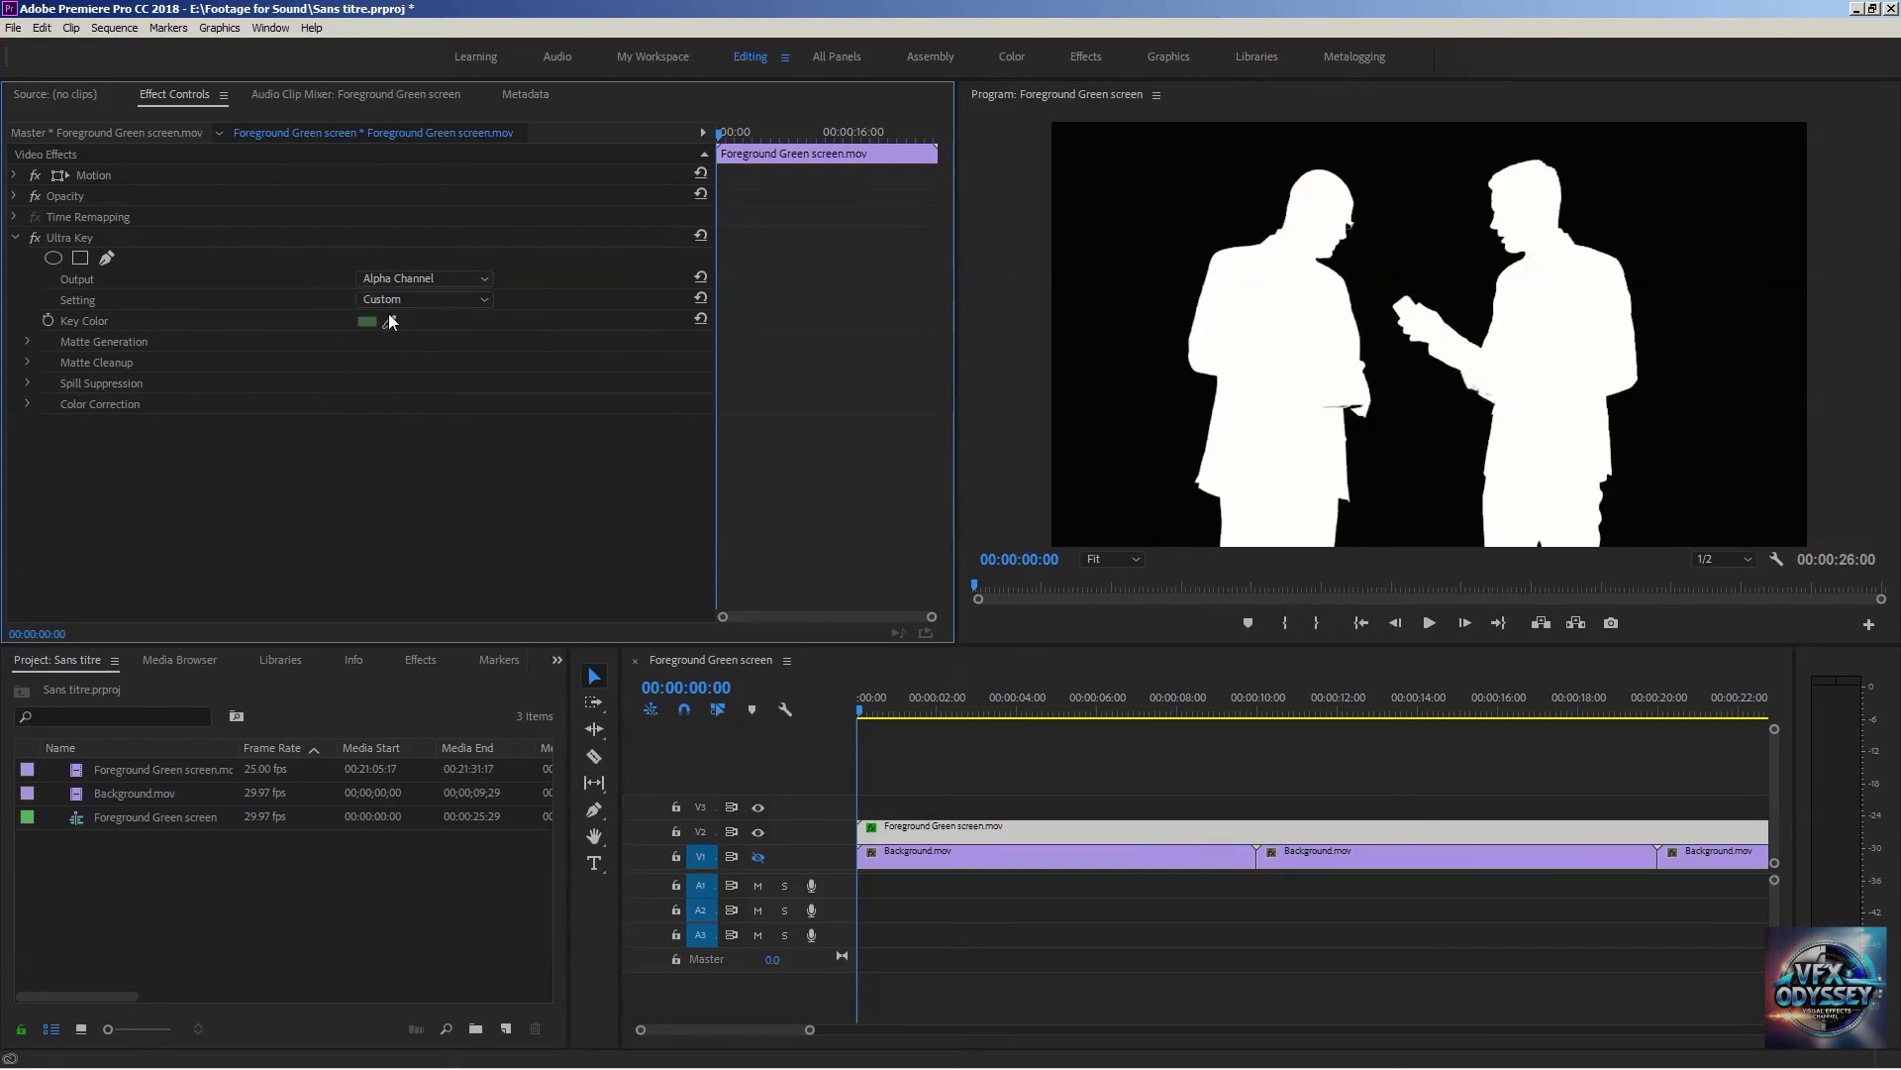
click(424, 278)
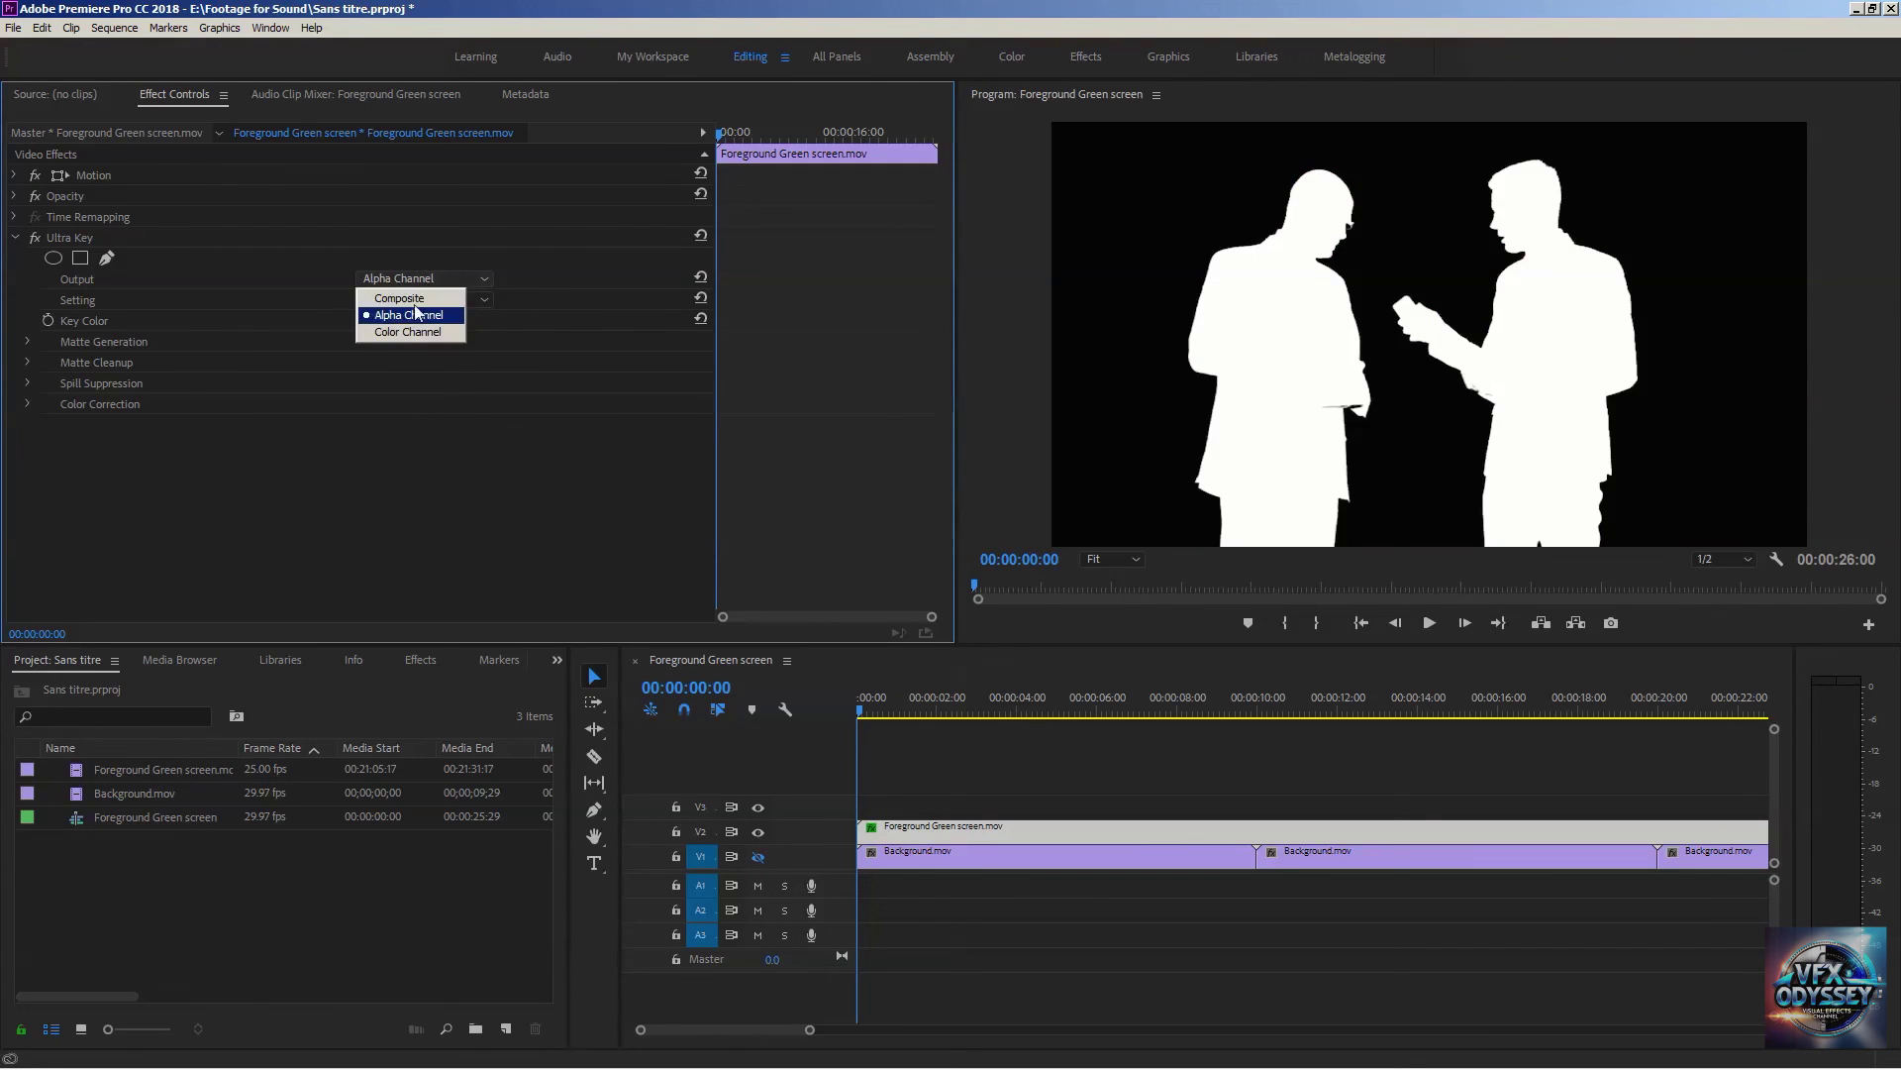
click(418, 298)
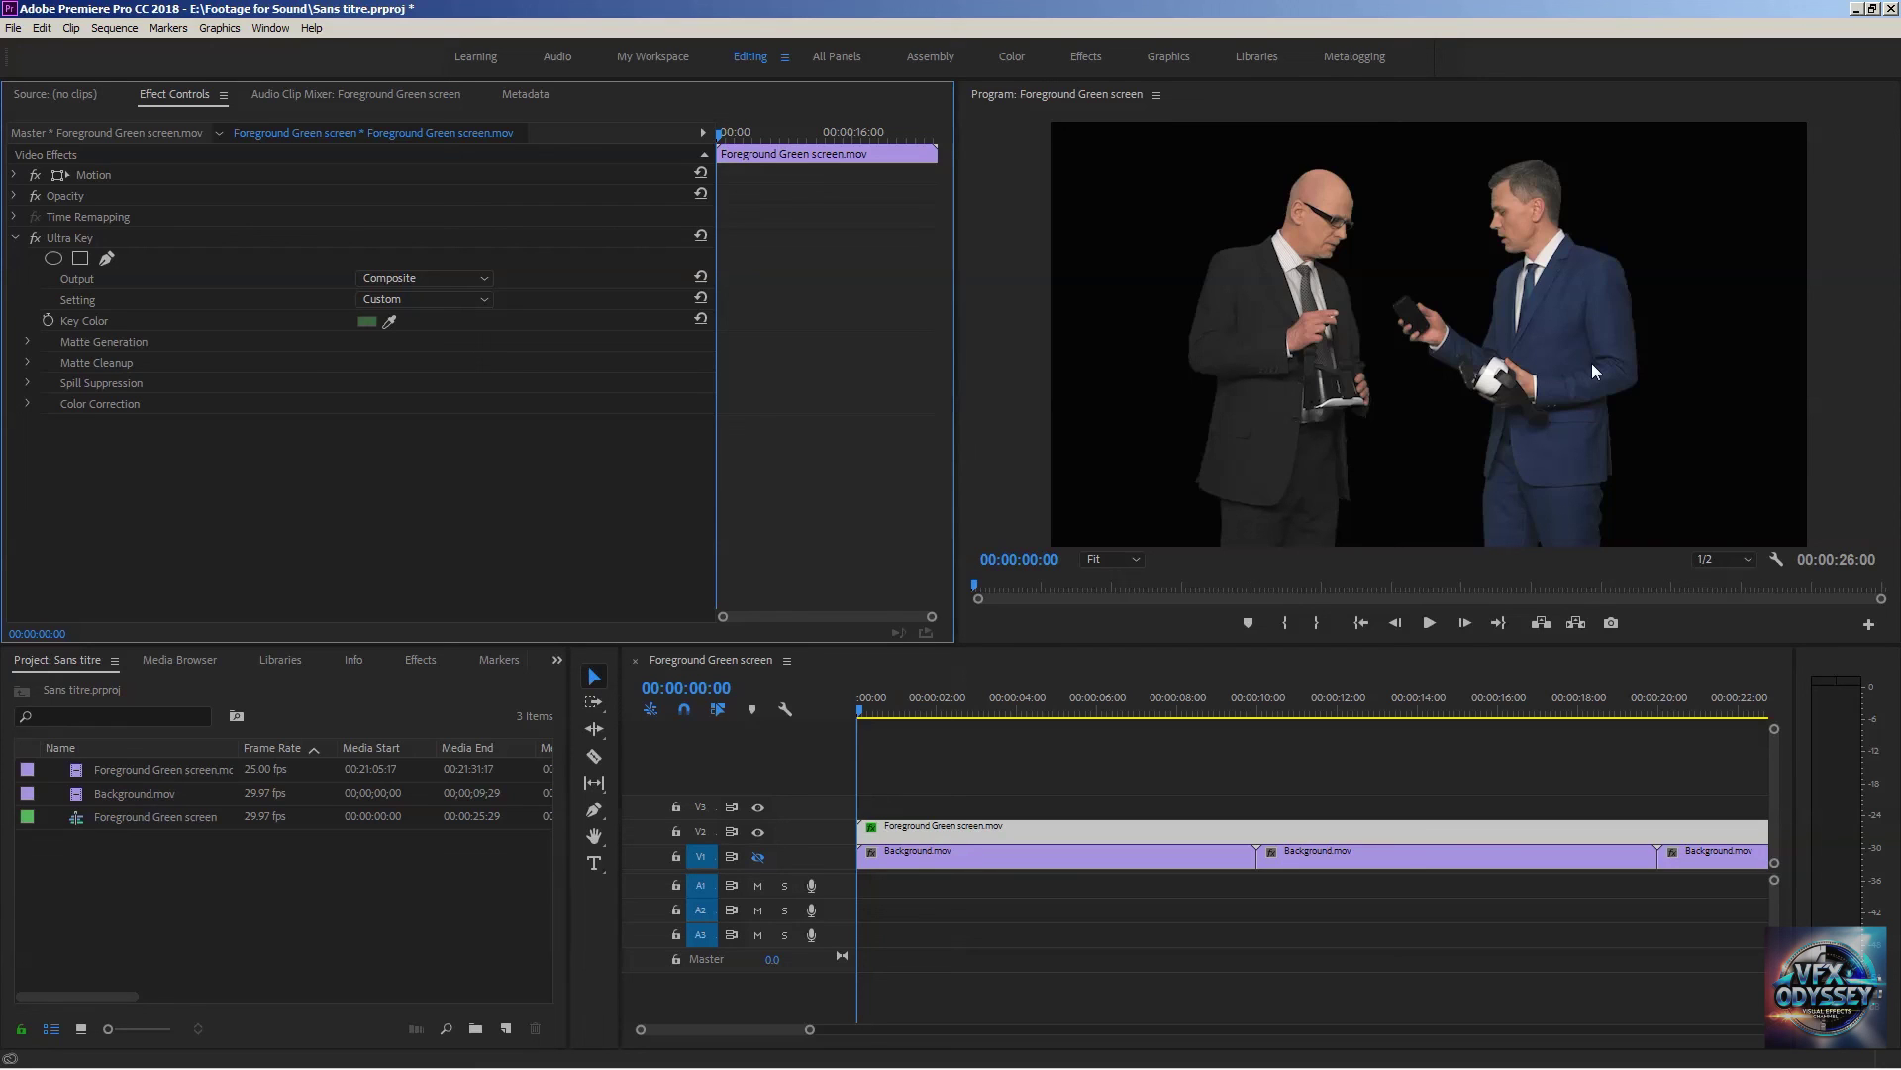
click(758, 857)
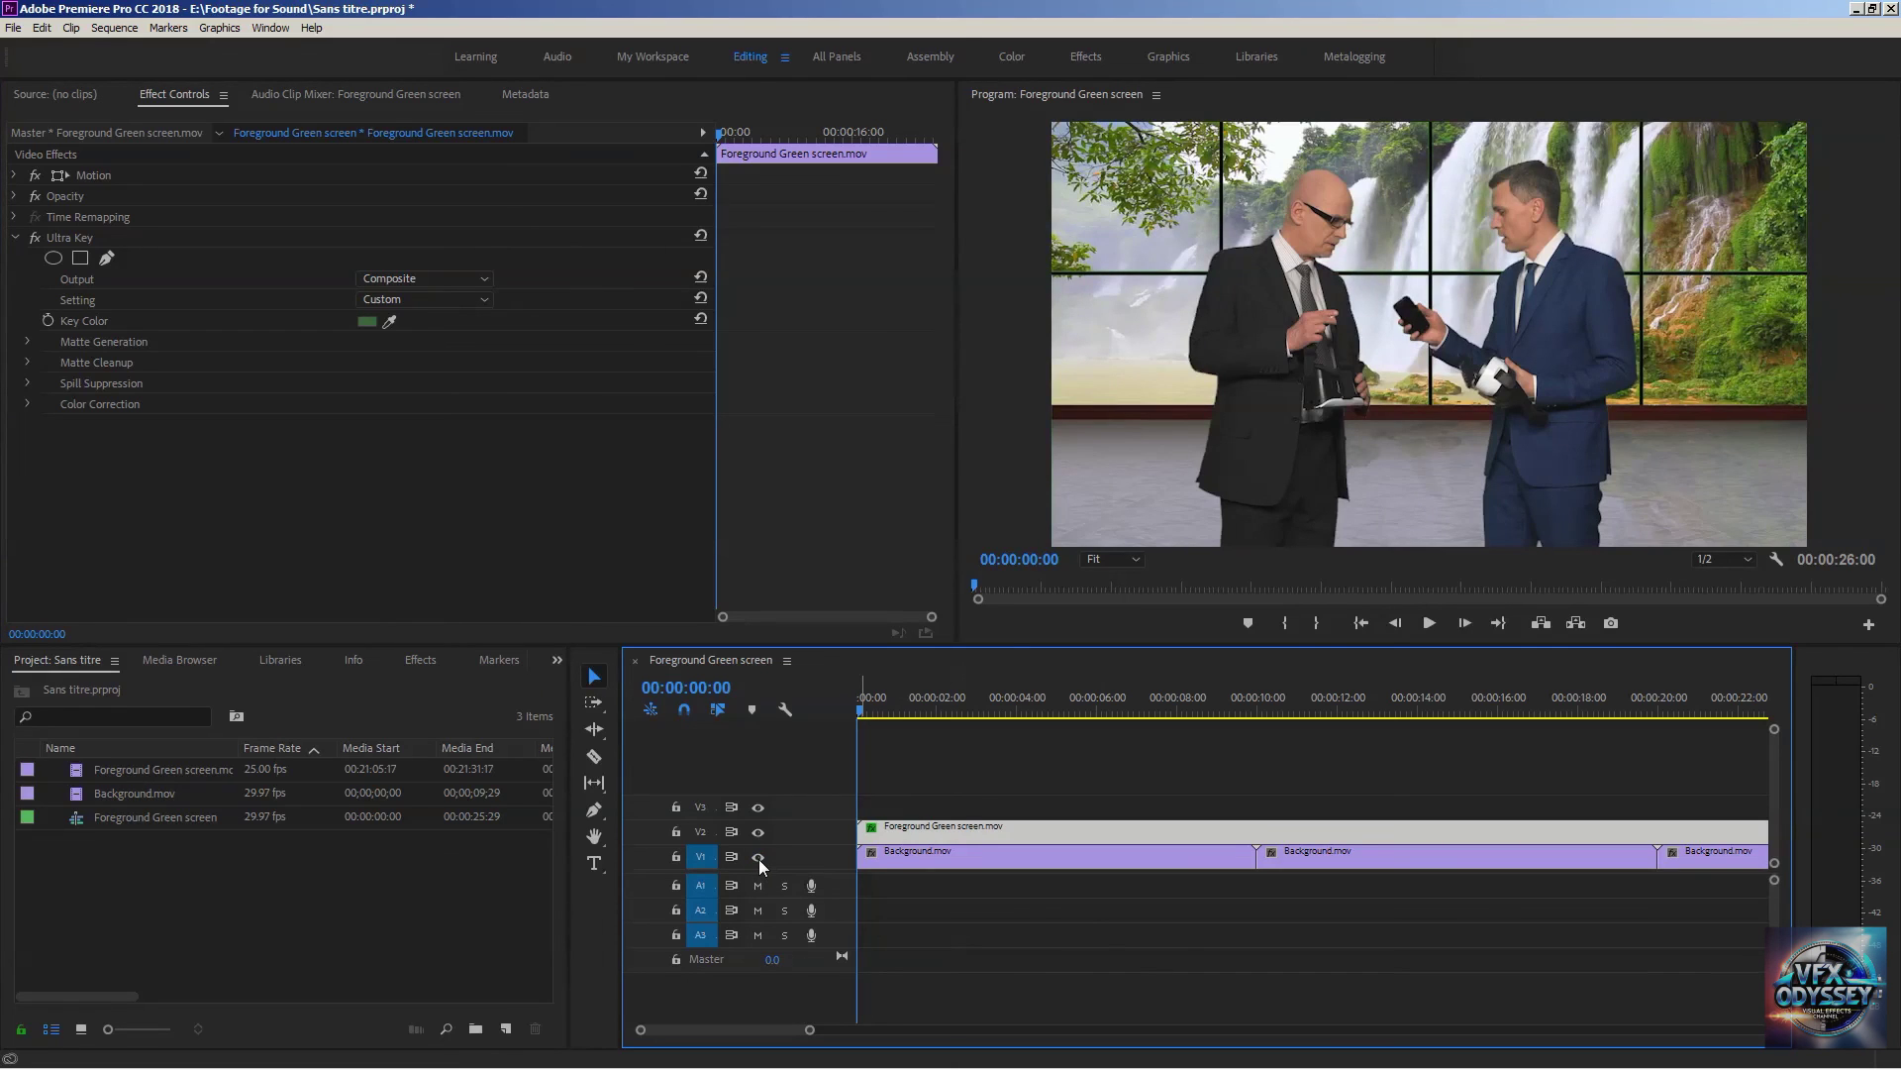